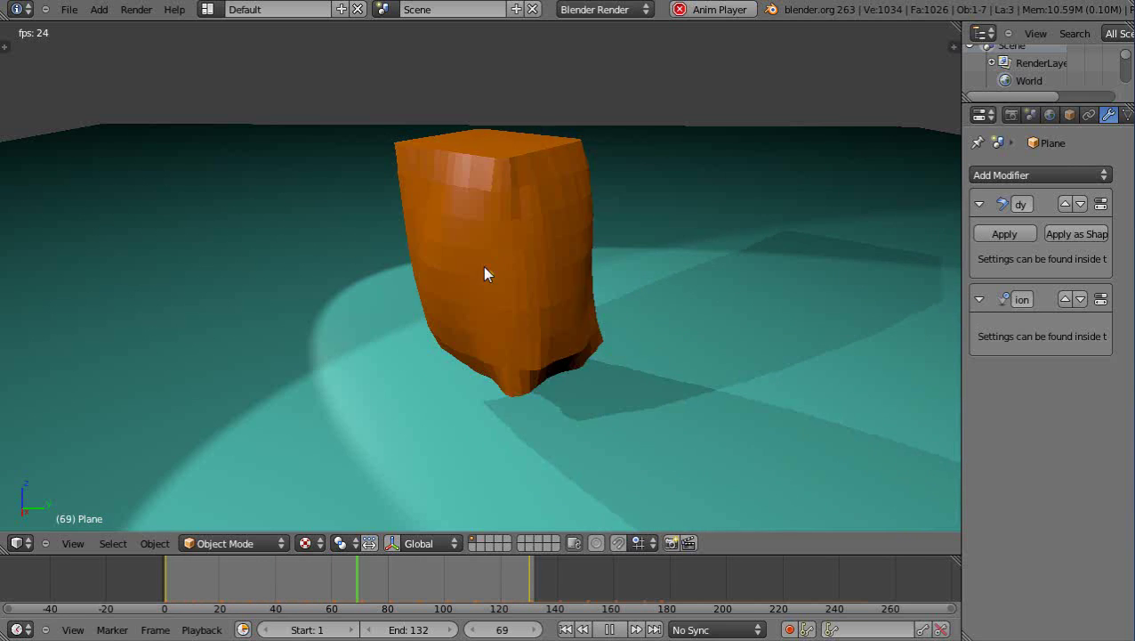
# Step: Choose Blender Render as the render engine and widen the properties editor
pyautogui.click(646, 13)
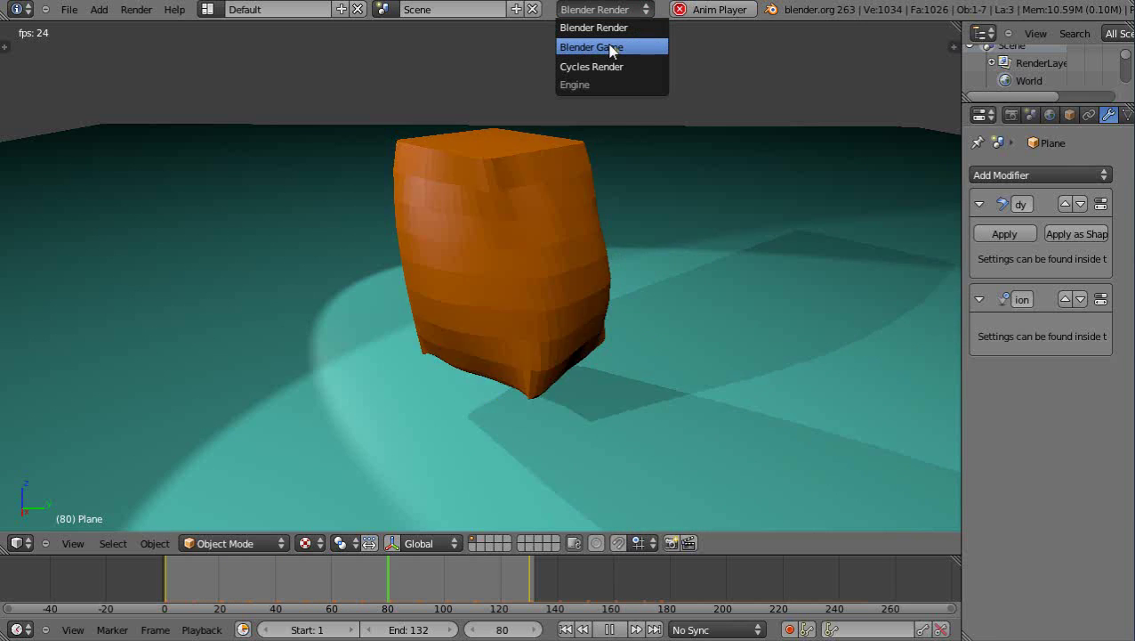
pyautogui.click(608, 28)
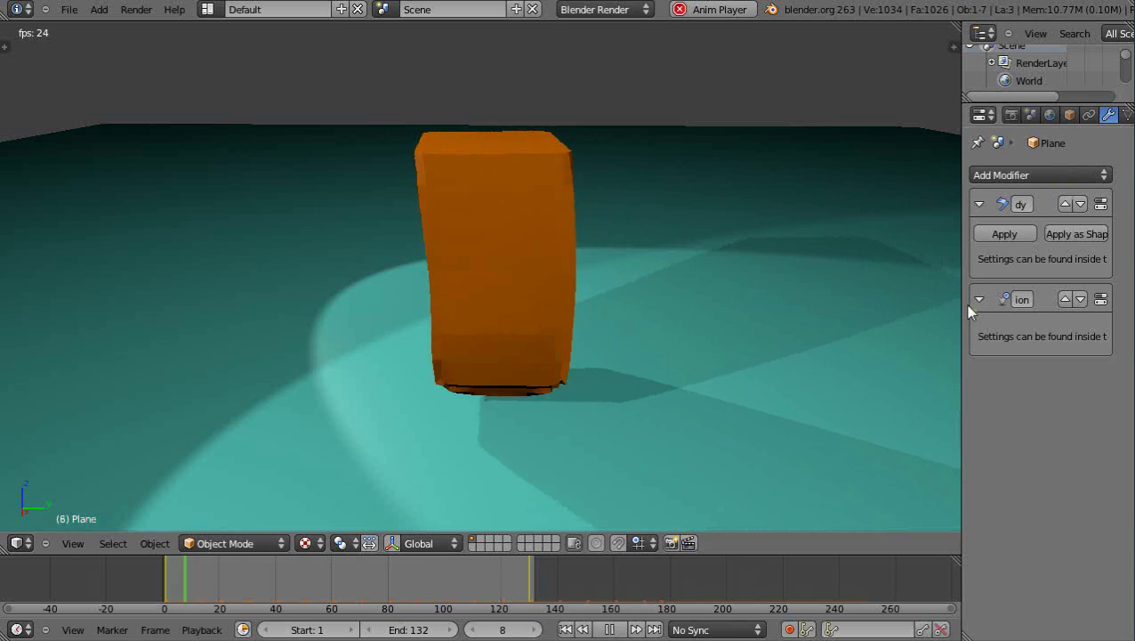
pyautogui.moveTo(963, 369); pyautogui.dragTo(880, 375)
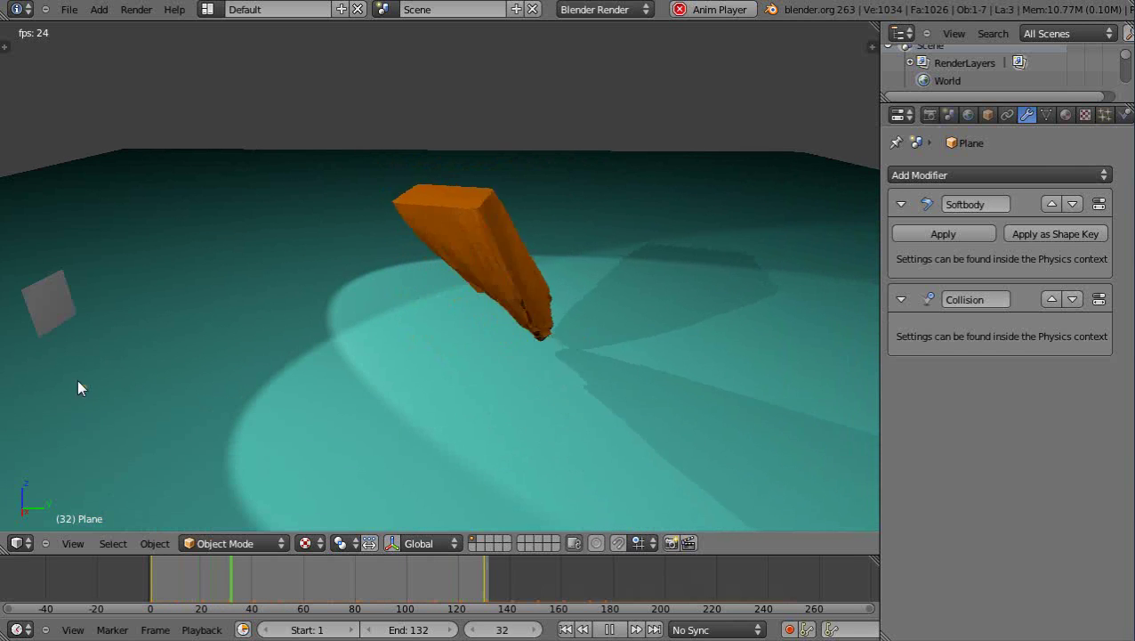
# Step: Stop the animation playback and turn off the Only Render display option for the 3D view
pyautogui.hotkey('alt', 'a')
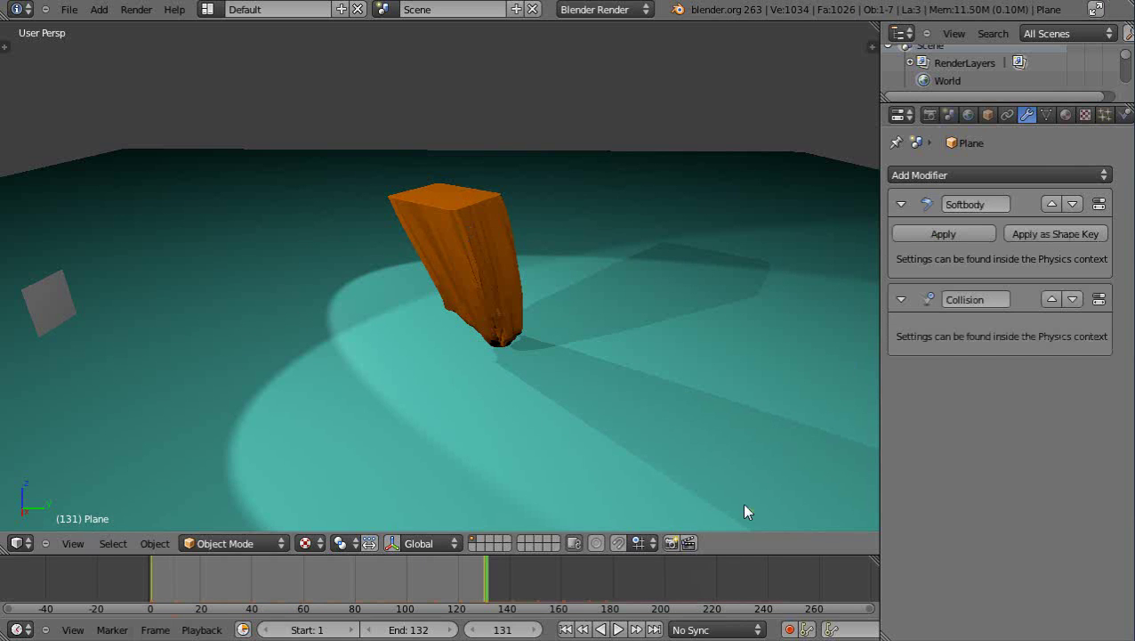
pyautogui.press('n')
pyautogui.scroll(-4, 749, 449)
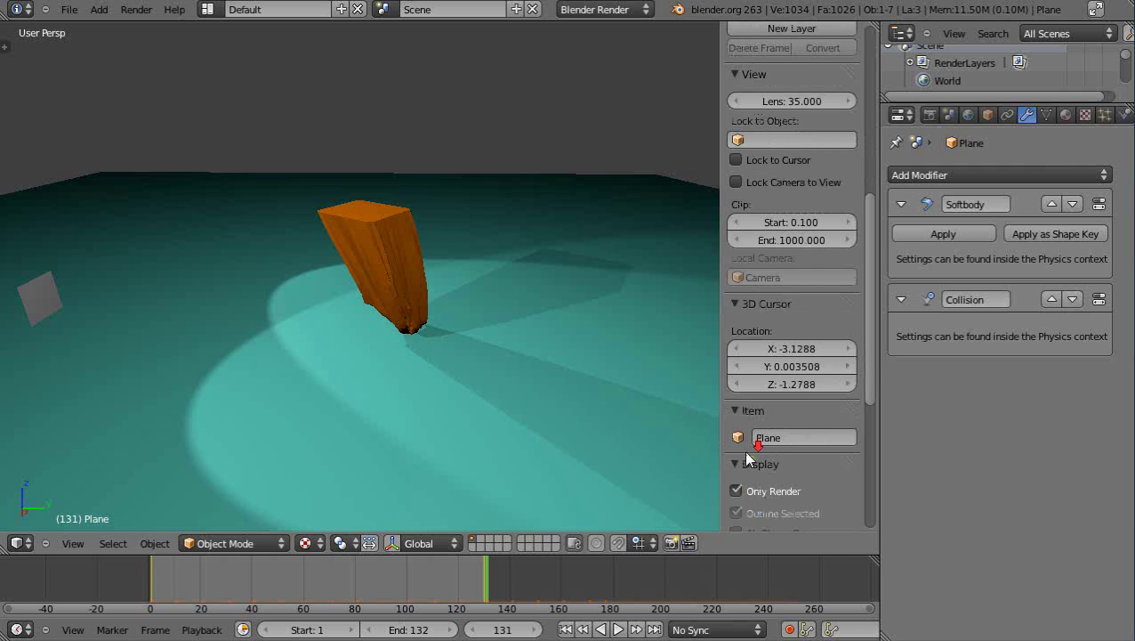
pyautogui.click(738, 490)
pyautogui.scroll(4, 646, 412)
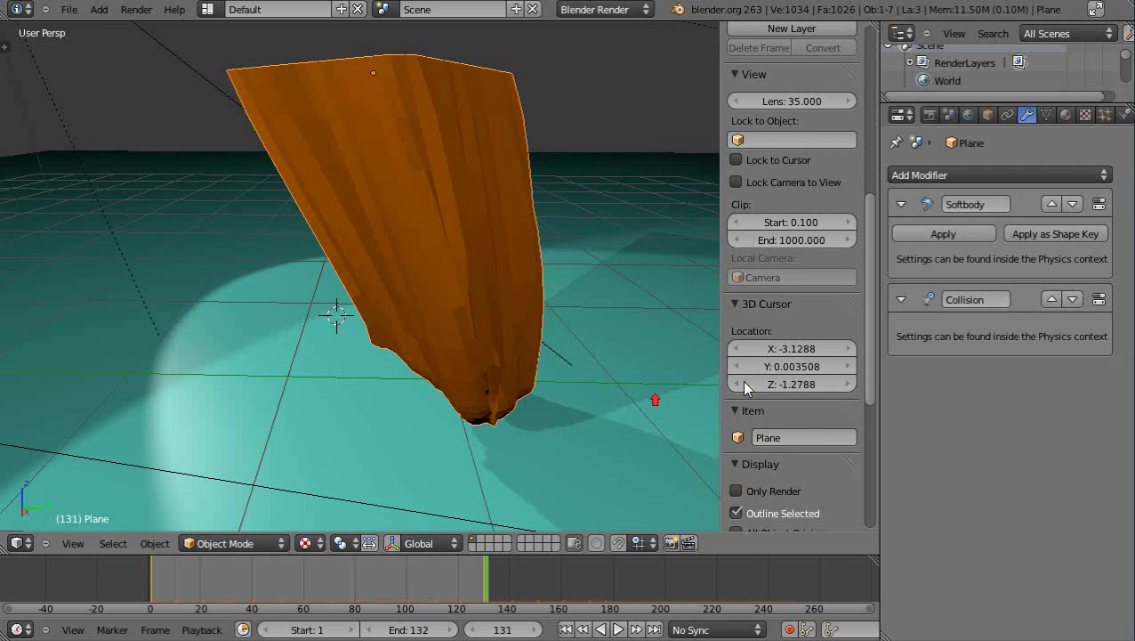
pyautogui.scroll(5, 741, 380)
pyautogui.scroll(3, 331, 459)
pyautogui.scroll(-3, 332, 458)
pyautogui.scroll(-3, 334, 460)
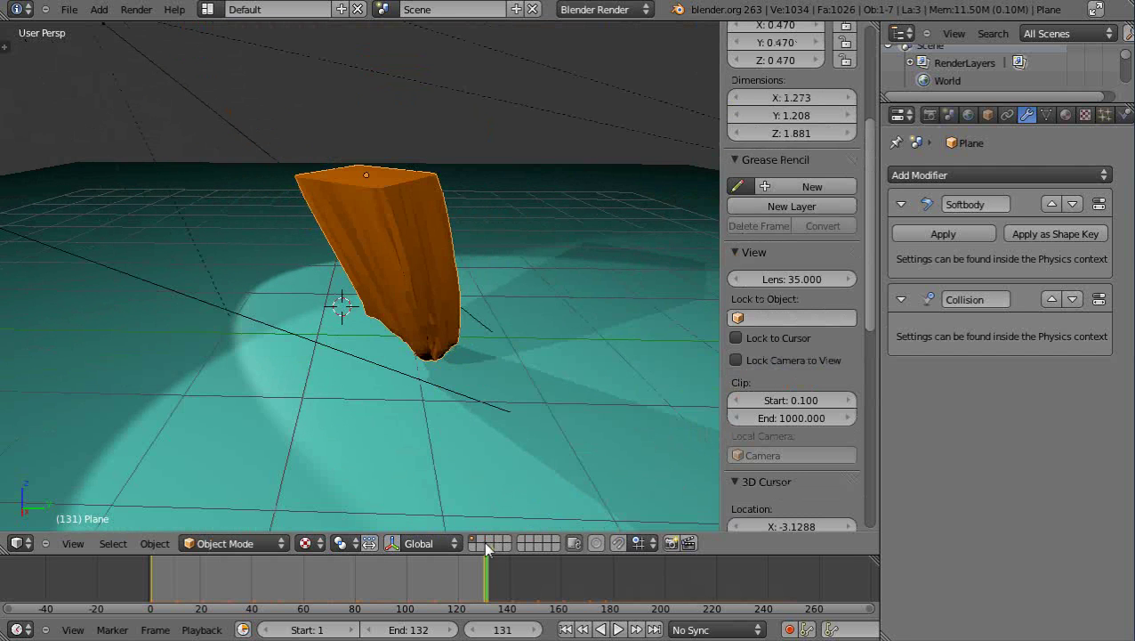
# Step: Show the transform manipulator and delete the orange soft-body object
pyautogui.click(392, 542)
pyautogui.scroll(-2, 313, 423)
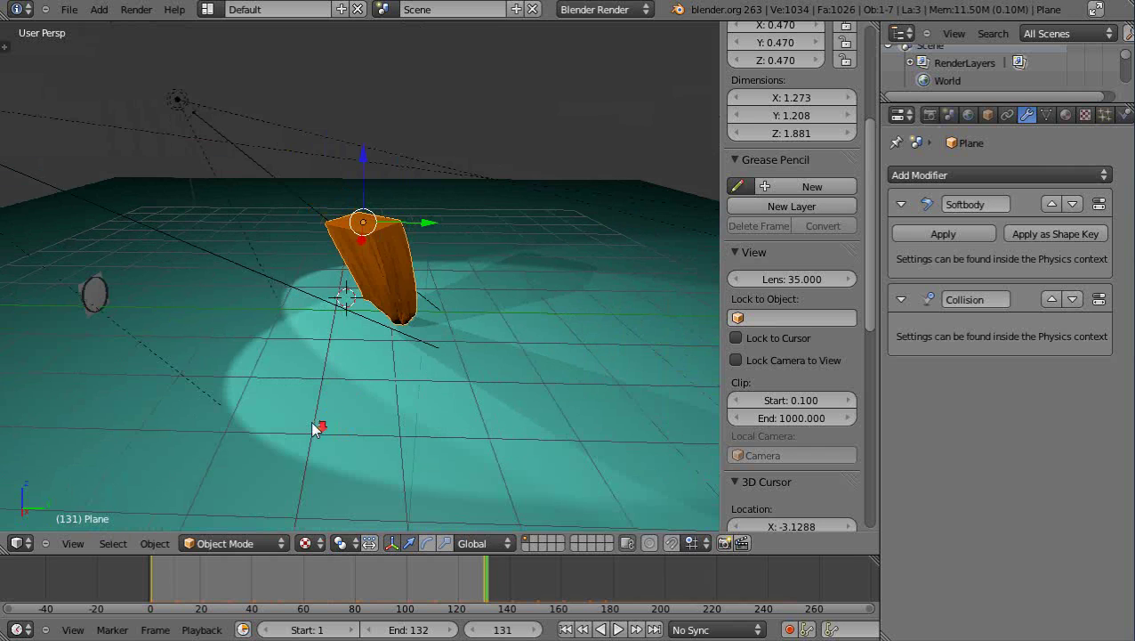
pyautogui.click(377, 260)
pyautogui.press('x')
pyautogui.click(372, 271)
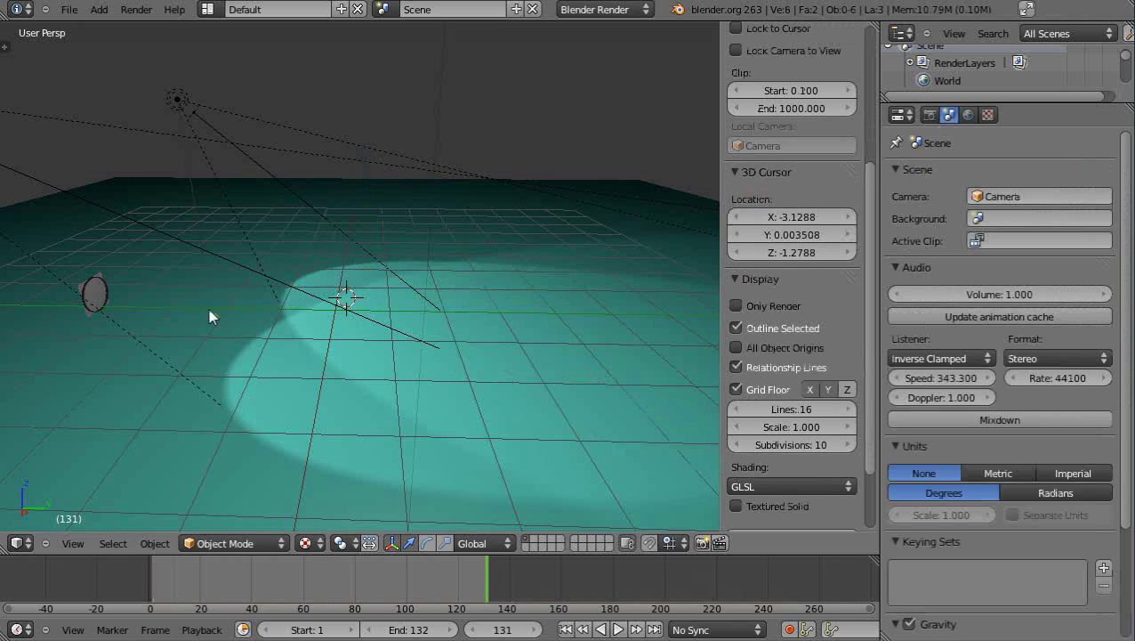
# Step: Delete the small tilted plane beside the lit area and hide the 3D view's properties sidebar
pyautogui.click(91, 297)
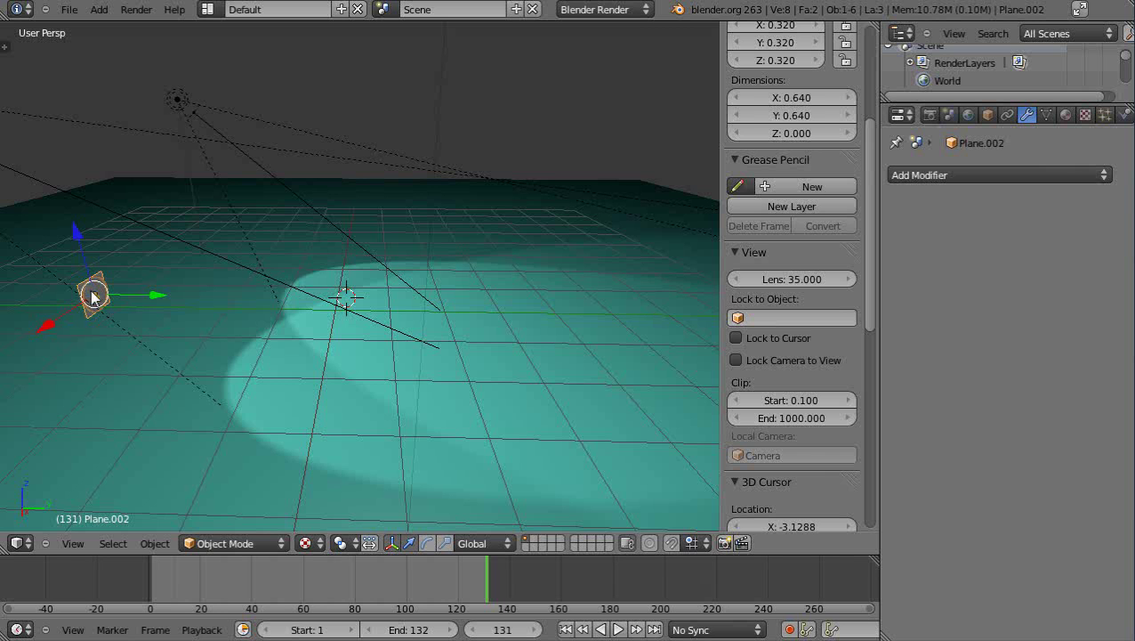
pyautogui.press('x')
pyautogui.click(39, 297)
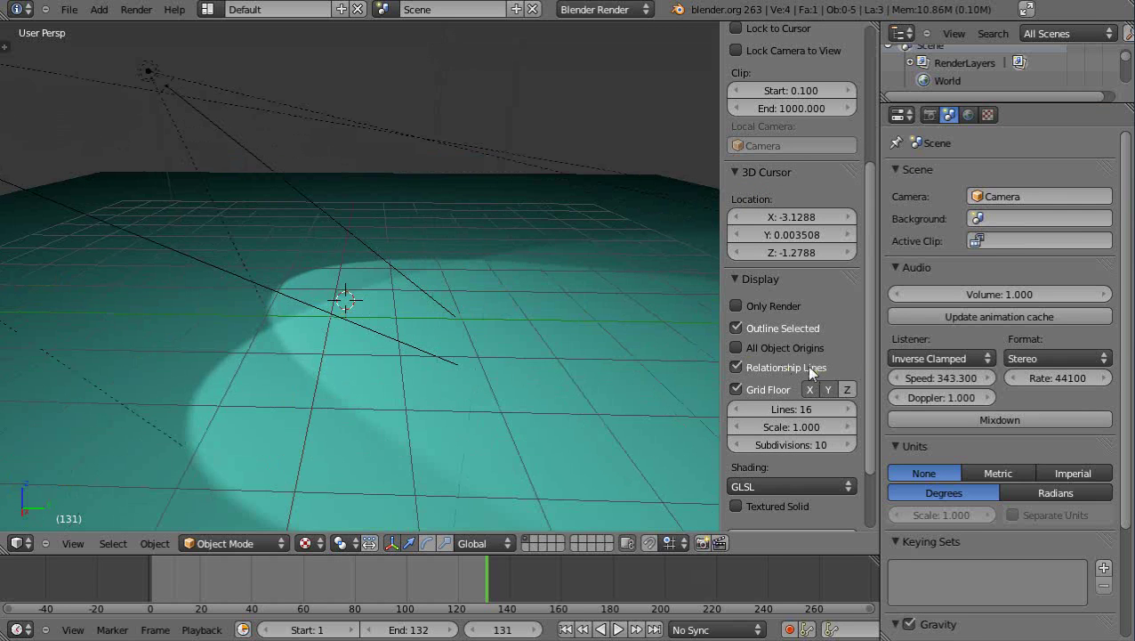
pyautogui.press('n')
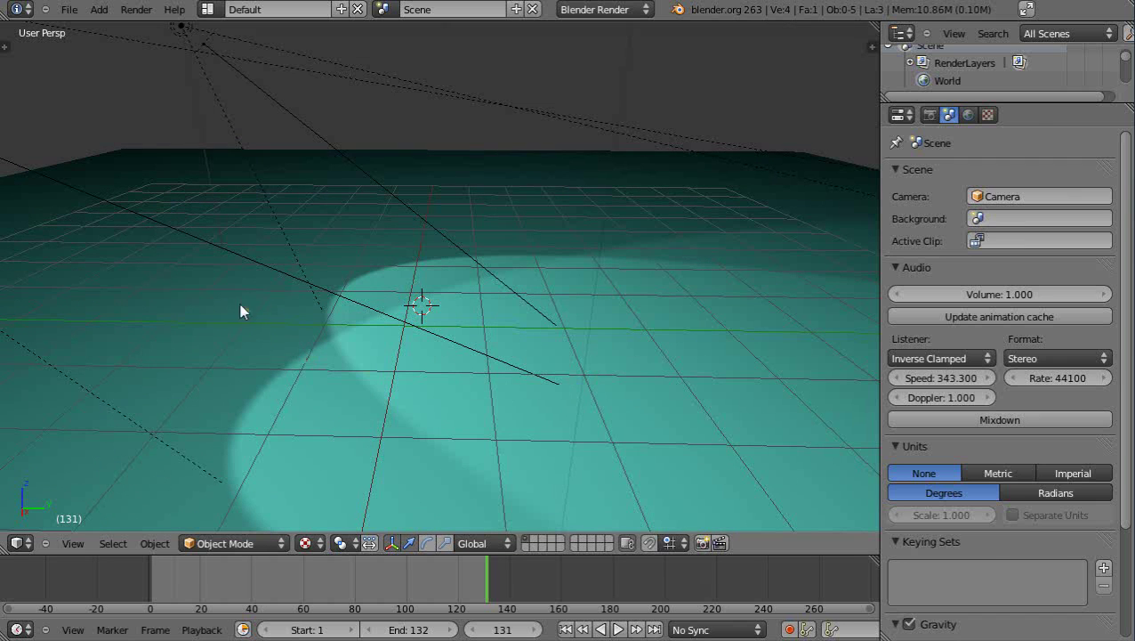
# Step: Add a mesh plane at the 3D cursor and raise it above the floor along Z
pyautogui.rightClick(172, 298)
pyautogui.hotkey('shift', 'a')
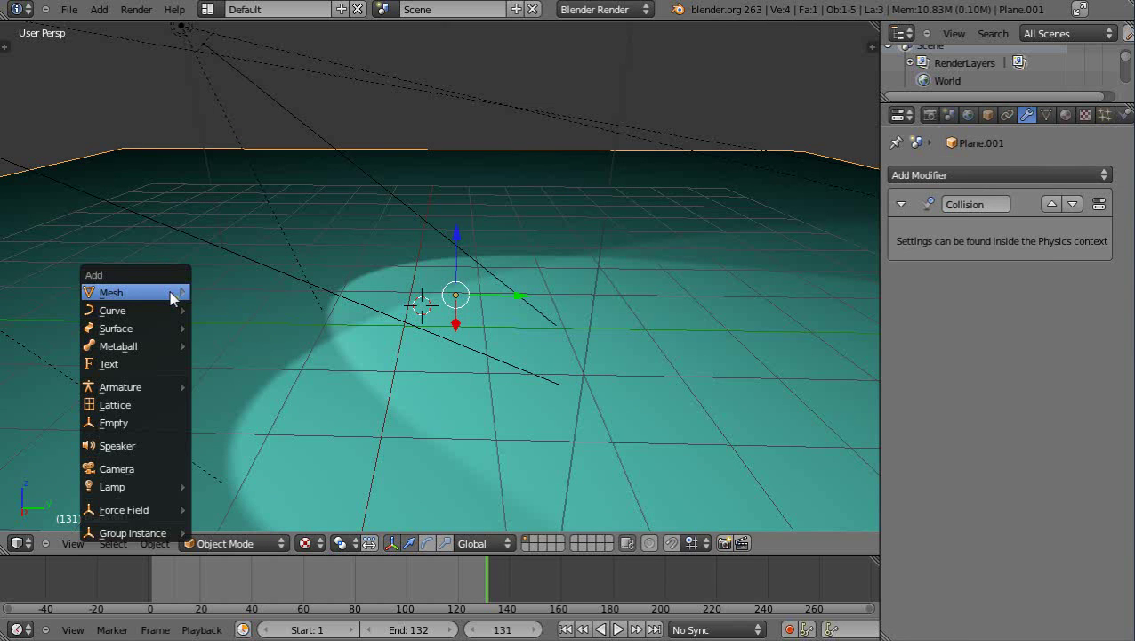
pyautogui.moveTo(172, 295)
pyautogui.click(210, 296)
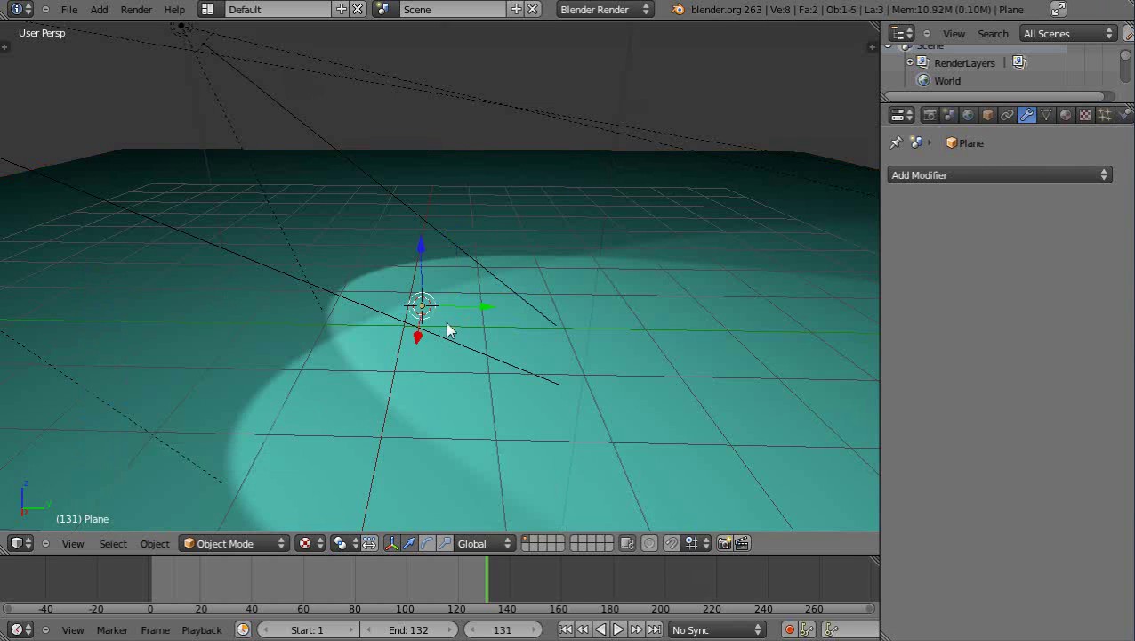
pyautogui.moveTo(421, 252); pyautogui.dragTo(422, 174)
# Step: Rotate the new plane around the global X axis so it stands roughly upright, and scale it down
pyautogui.press('r')
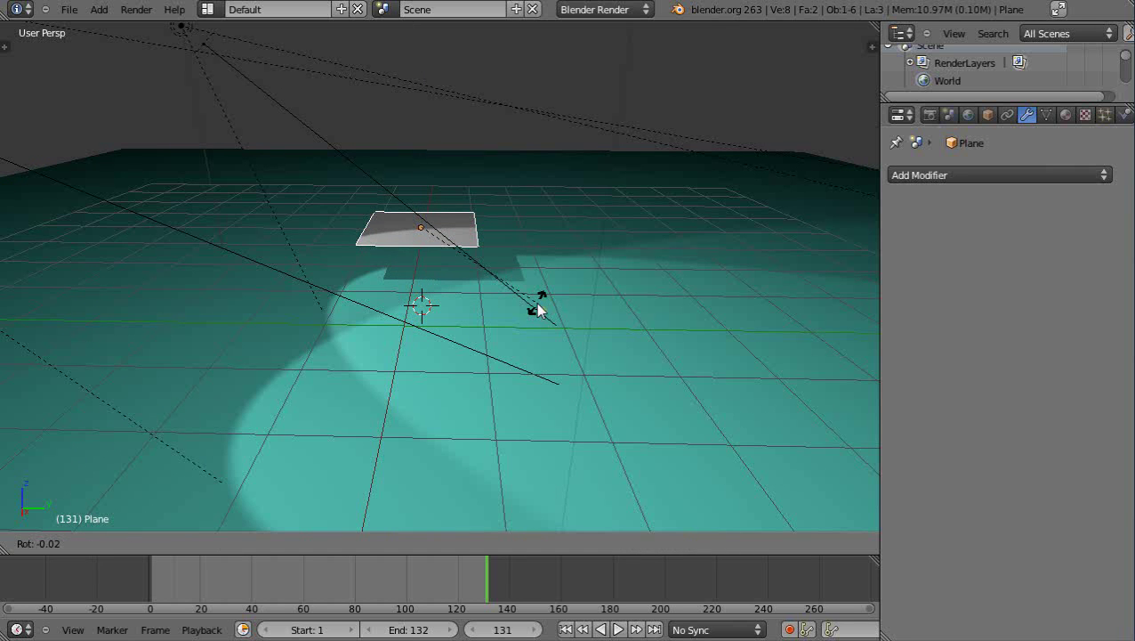
pyautogui.press('x')
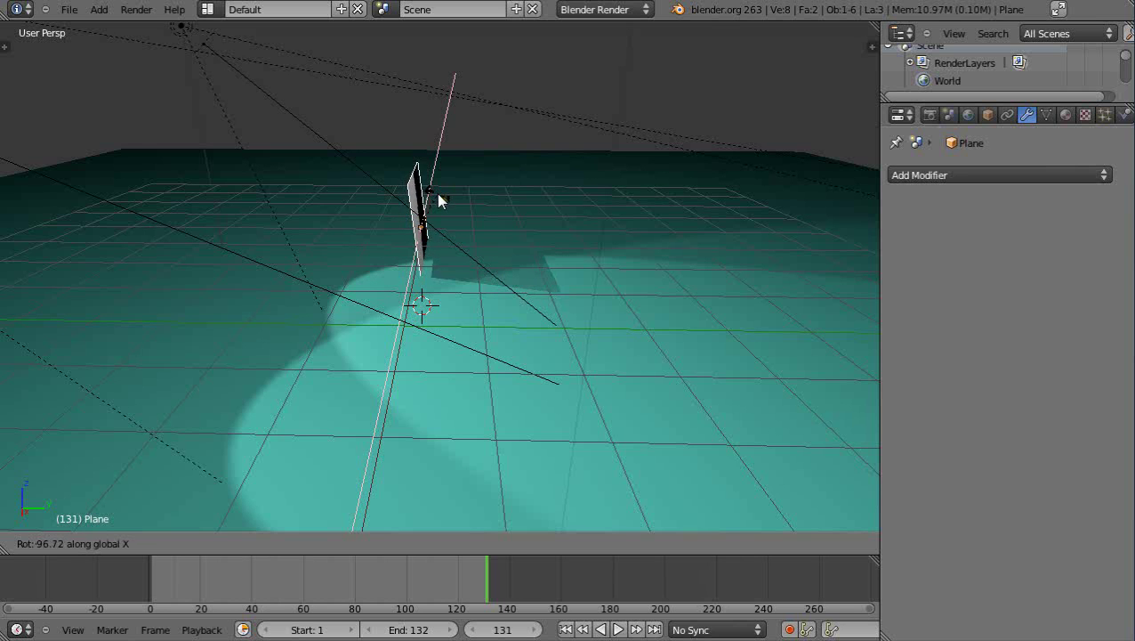
pyautogui.click(437, 194)
pyautogui.press('s')
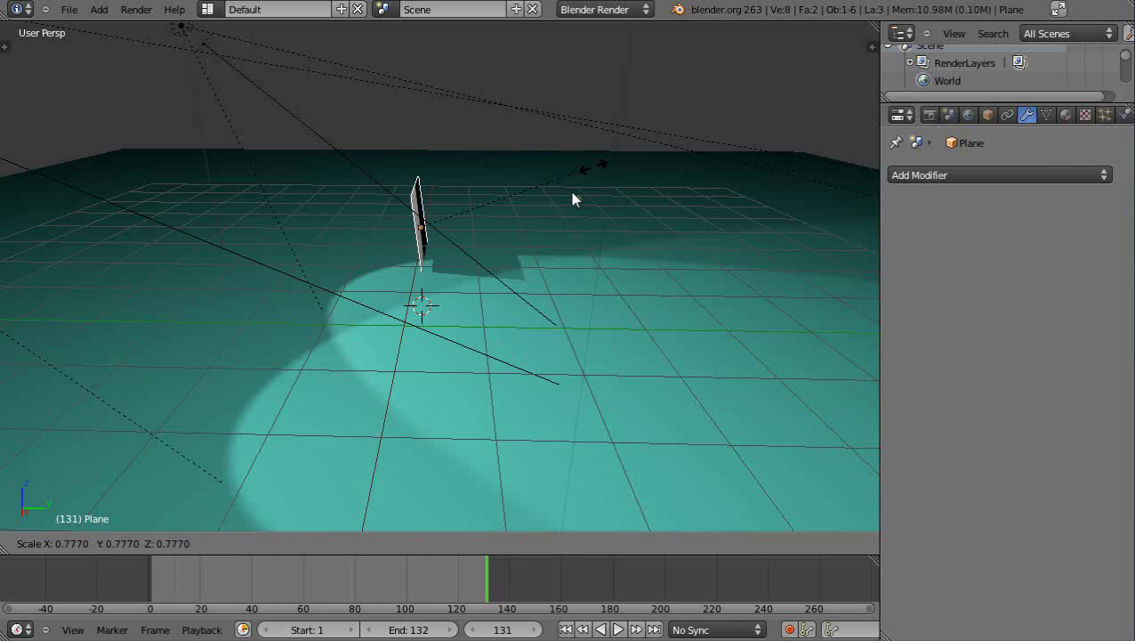
pyautogui.click(486, 239)
# Step: Move the upright plane away from the 3D cursor along negative Y and positive X, and lower it about 0.03 along Z
pyautogui.press('g')
pyautogui.press('x')
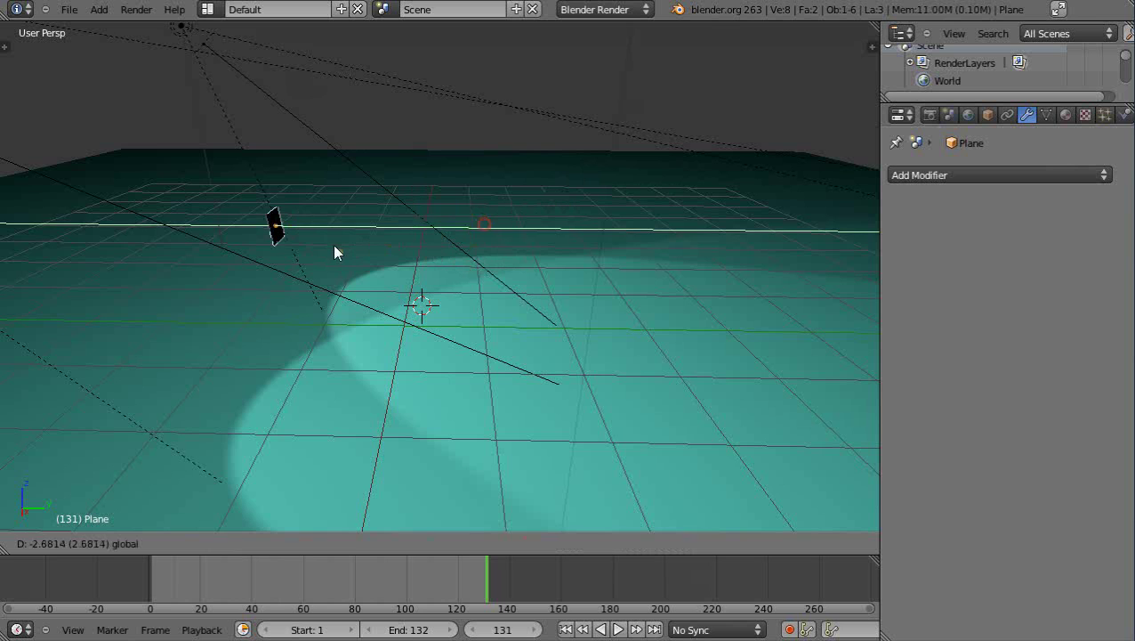
pyautogui.click(326, 246)
pyautogui.press('g')
pyautogui.press('x')
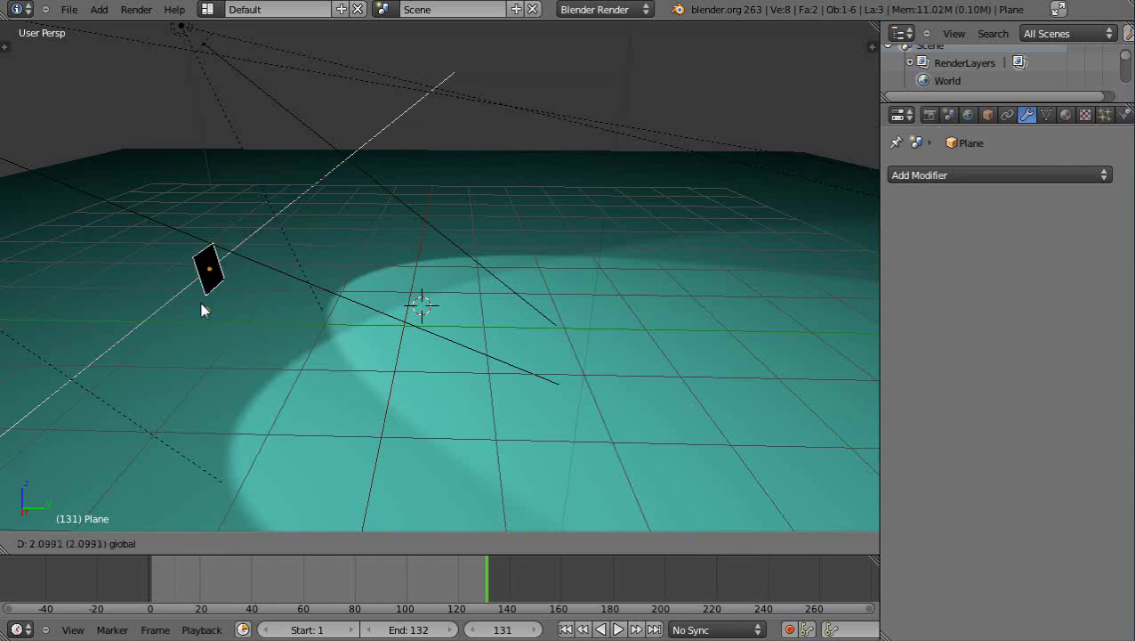
pyautogui.click(186, 317)
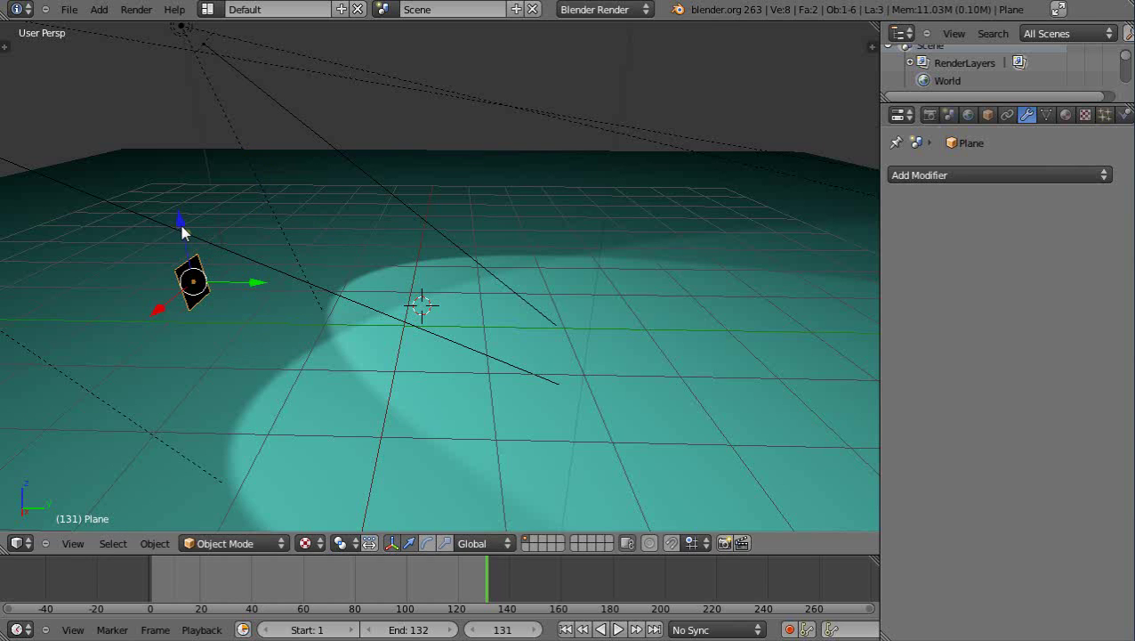
pyautogui.press('g')
pyautogui.press('z')
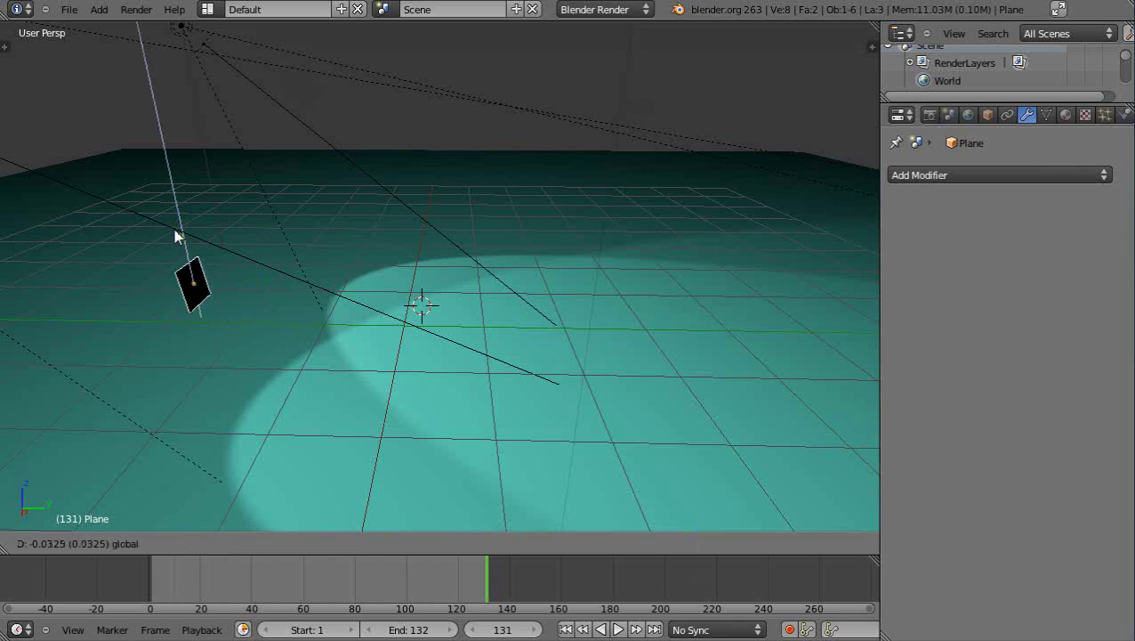
pyautogui.click(175, 236)
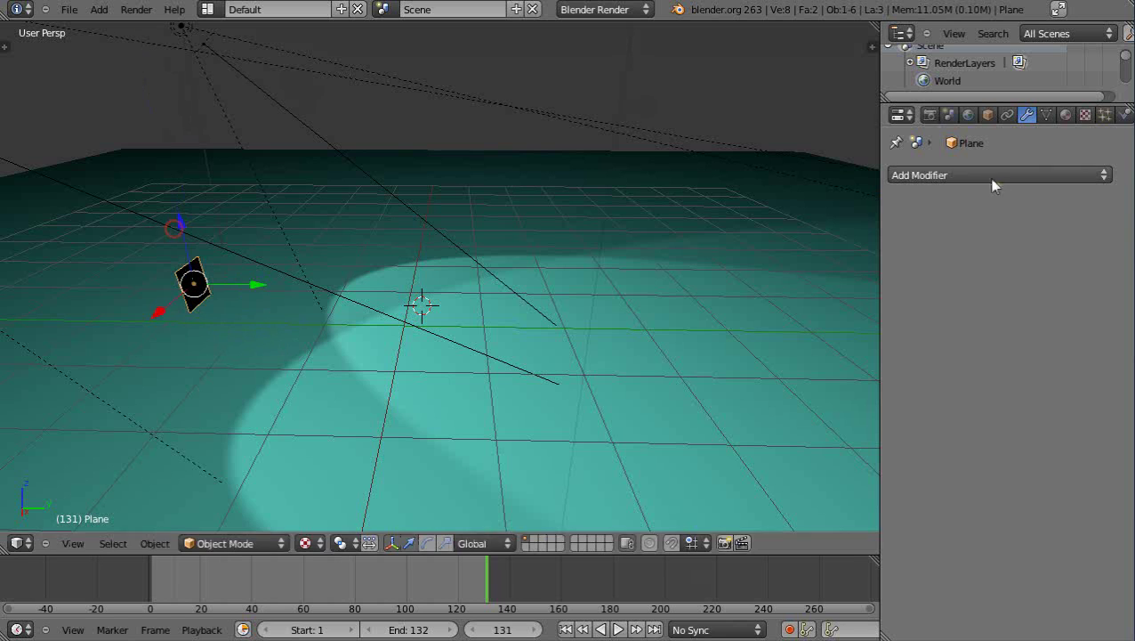
# Step: Enable a force field on the small plane, with type Wind and strength 7.8
pyautogui.click(1125, 116)
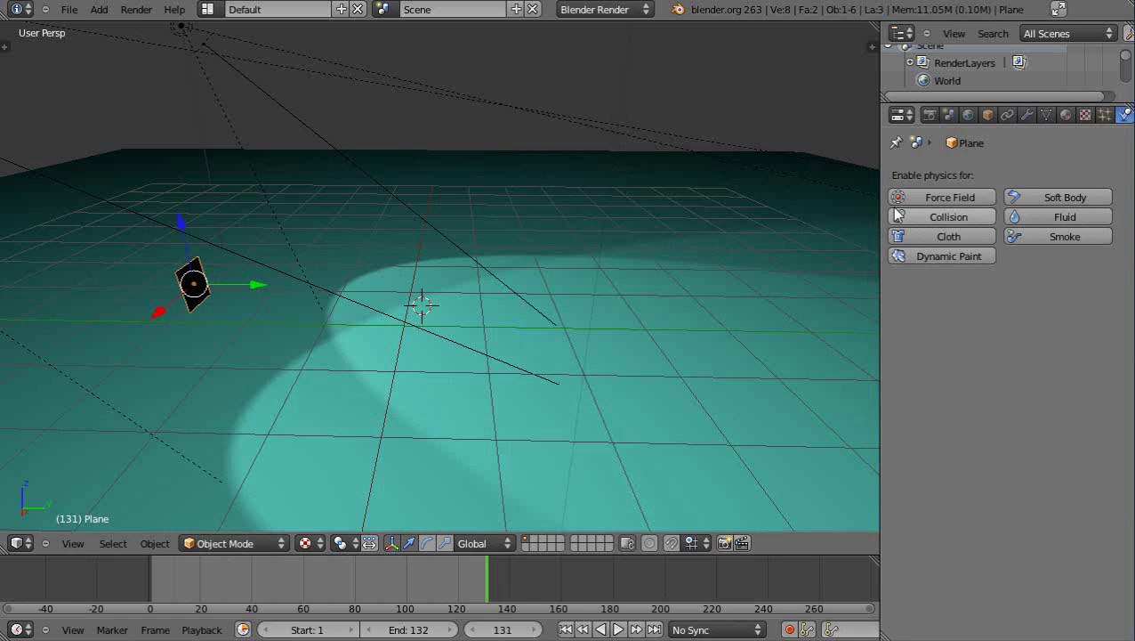
pyautogui.click(949, 197)
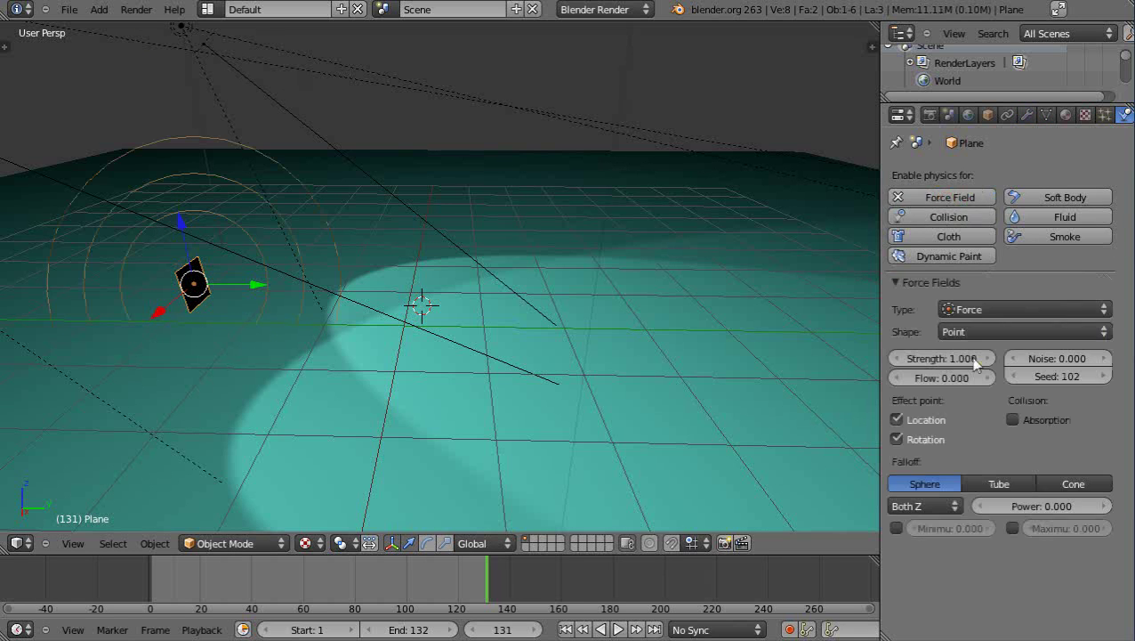
pyautogui.click(1104, 311)
pyautogui.click(979, 255)
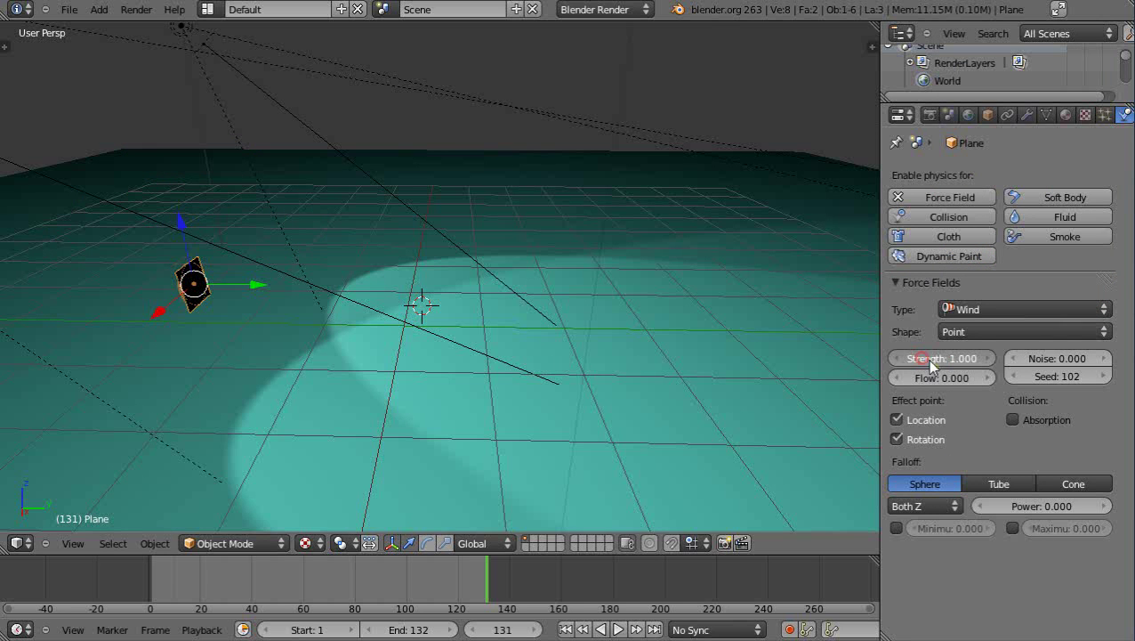
pyautogui.moveTo(930, 364); pyautogui.dragTo(948, 359)
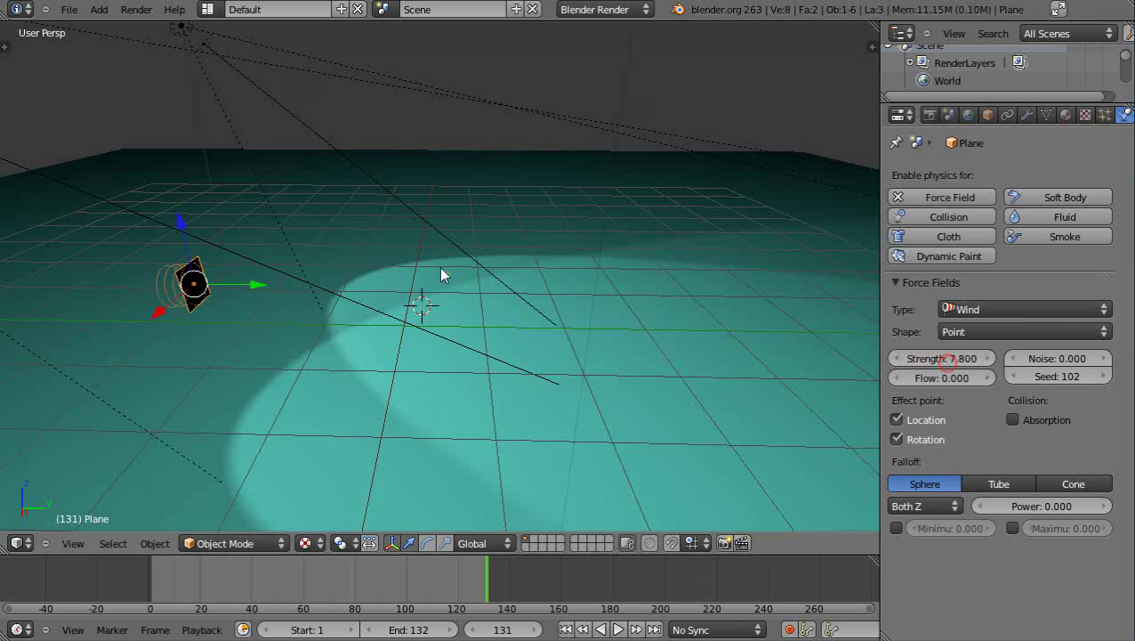
# Step: Rotate the wind plane around the global X axis so its wind blows along positive Y
pyautogui.press('r')
pyautogui.press('x')
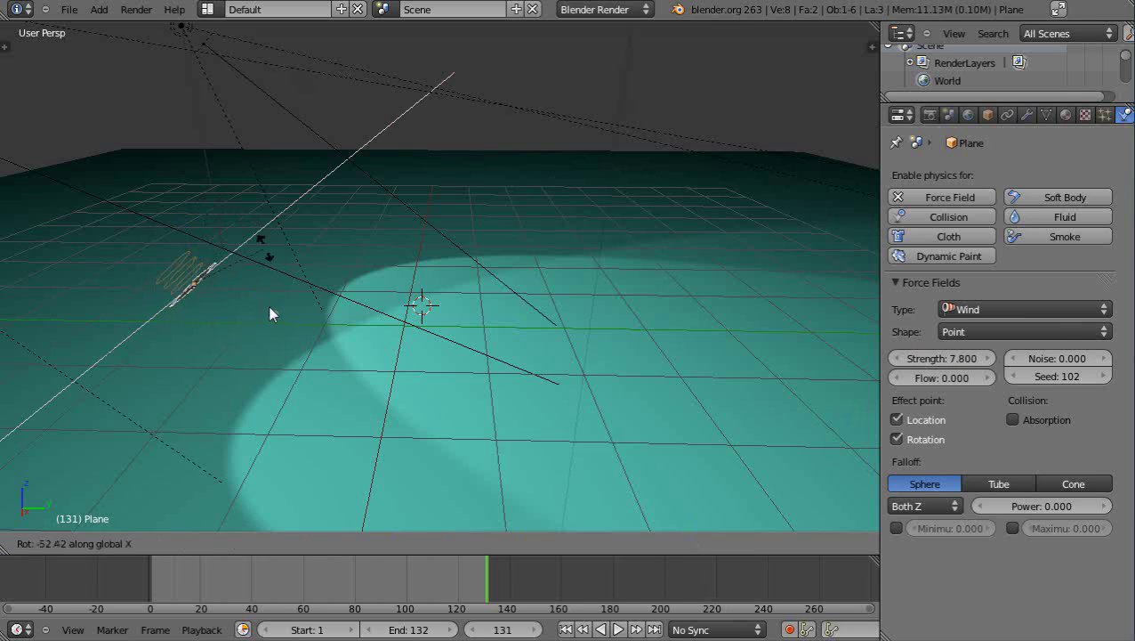
pyautogui.click(170, 345)
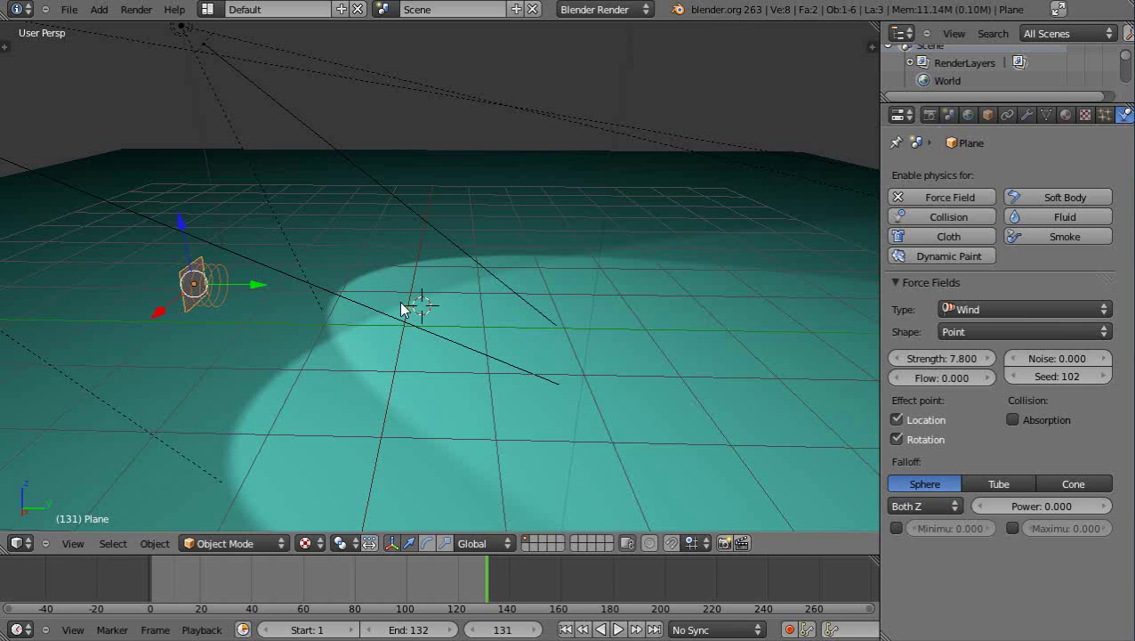
# Step: Add a cube at the 3D cursor, raise it above the floor along Z and scale it to about 0.3
pyautogui.moveTo(615, 305); pyautogui.dragTo(476, 346, button='middle')
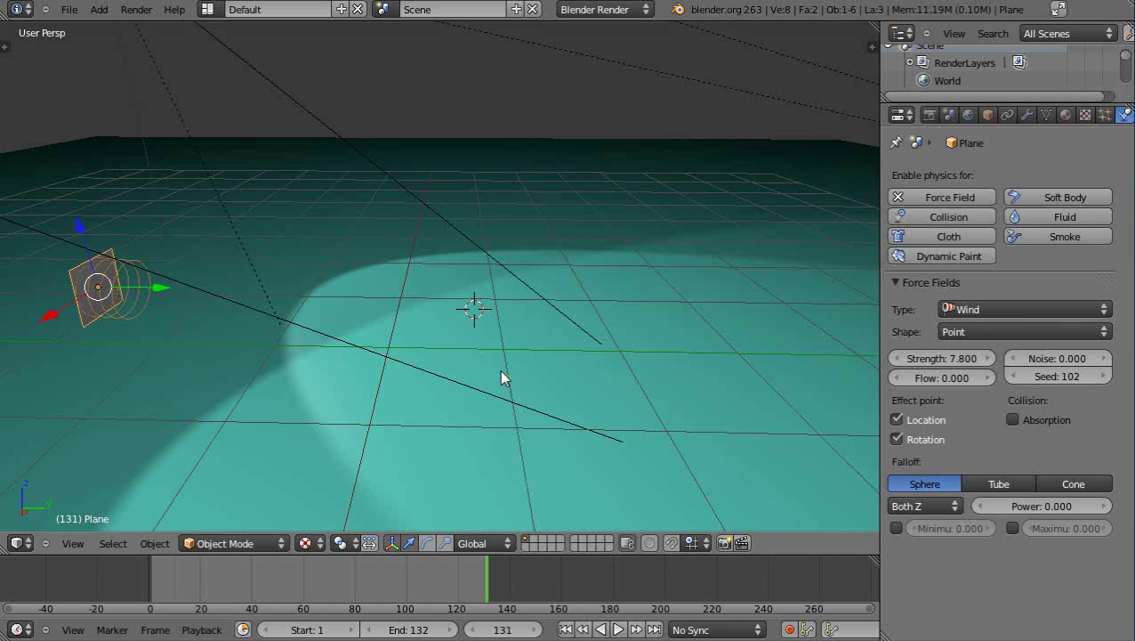
pyautogui.hotkey('shift', 'a')
pyautogui.moveTo(503, 376)
pyautogui.click(549, 392)
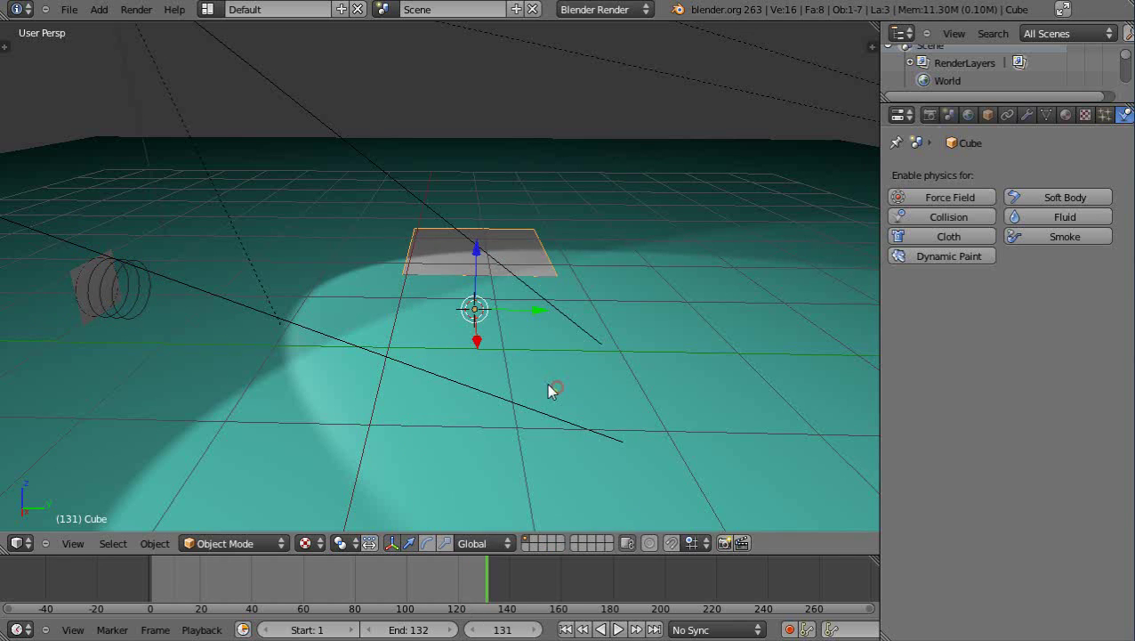
pyautogui.moveTo(478, 258); pyautogui.dragTo(485, 92)
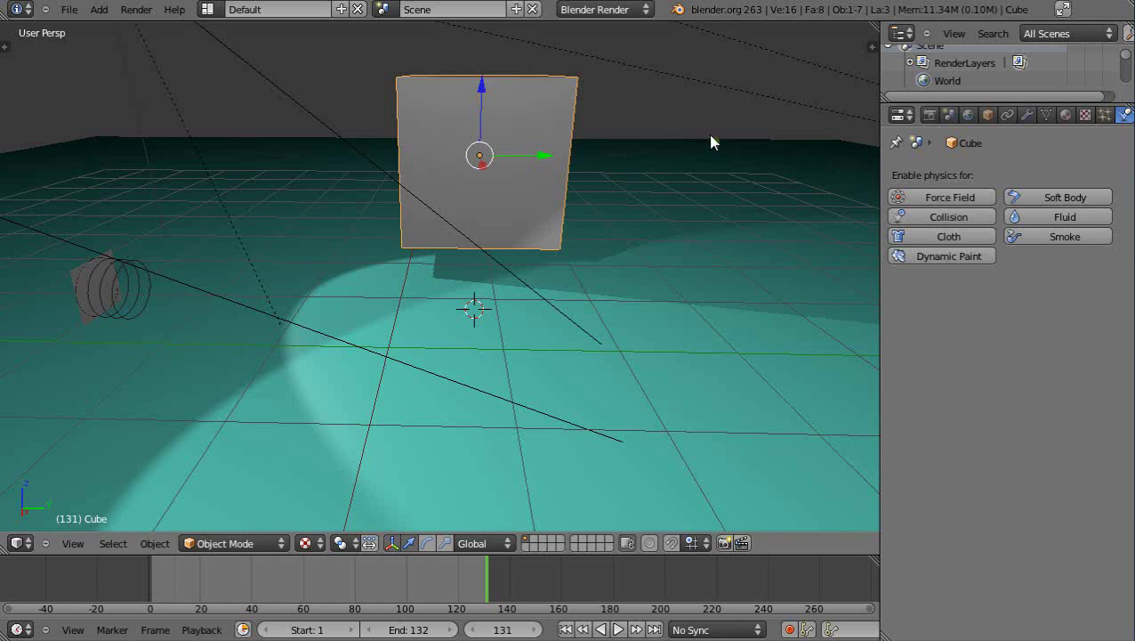
pyautogui.press('s')
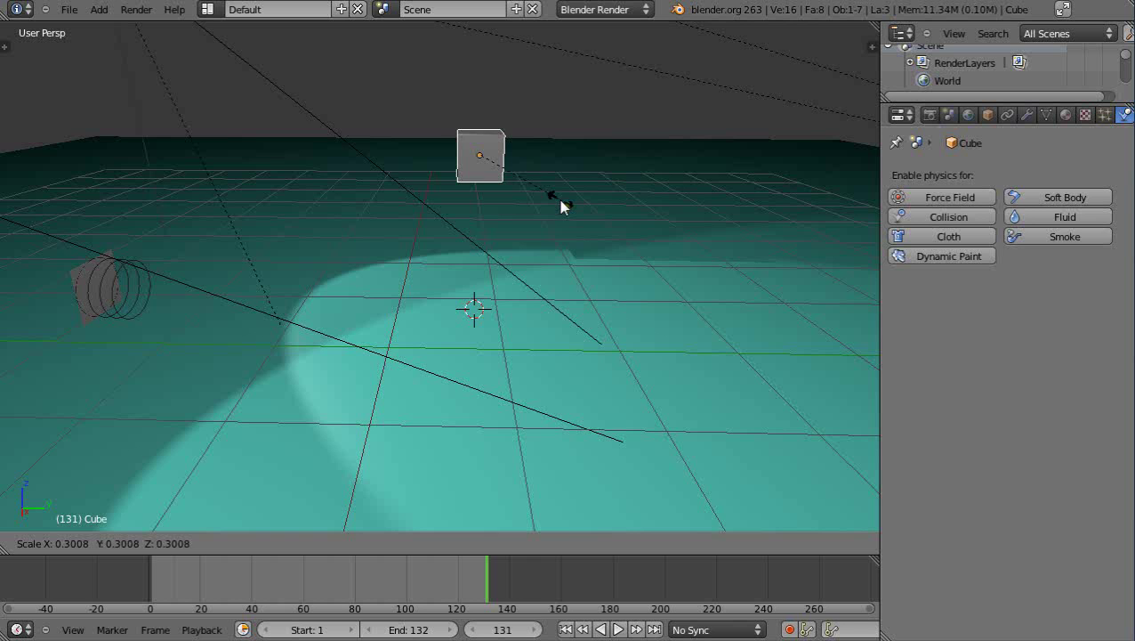
pyautogui.click(562, 208)
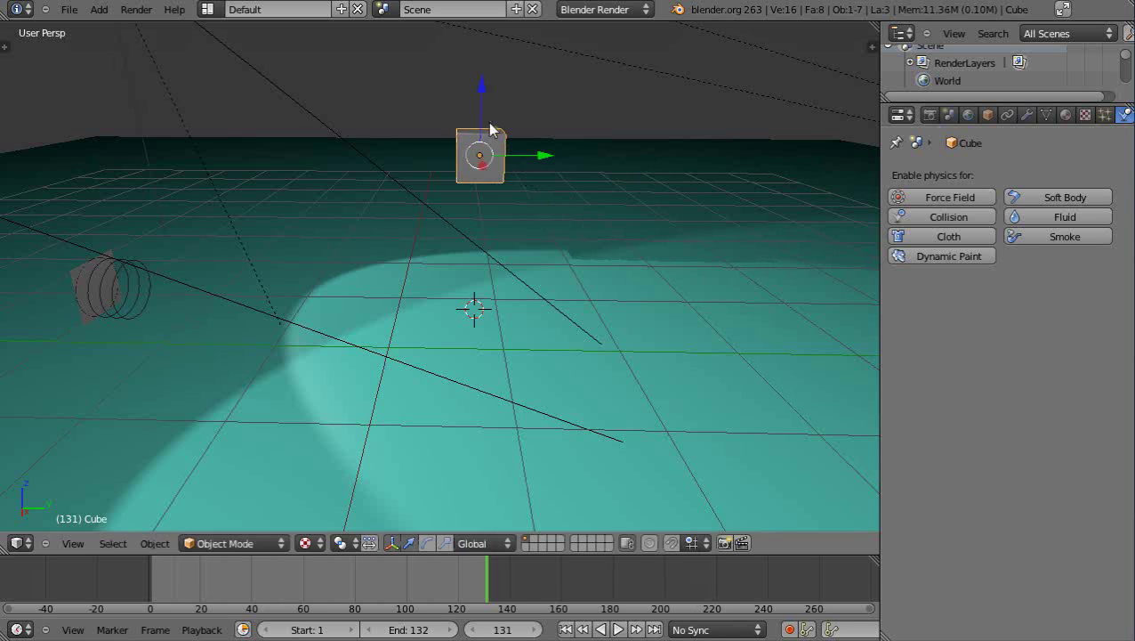
# Step: Extrude the cube's top face upward along the global Z axis by about 0.5
pyautogui.scroll(3, 562, 245)
pyautogui.moveTo(558, 255); pyautogui.dragTo(337, 299, button='middle')
pyautogui.press('Tab')
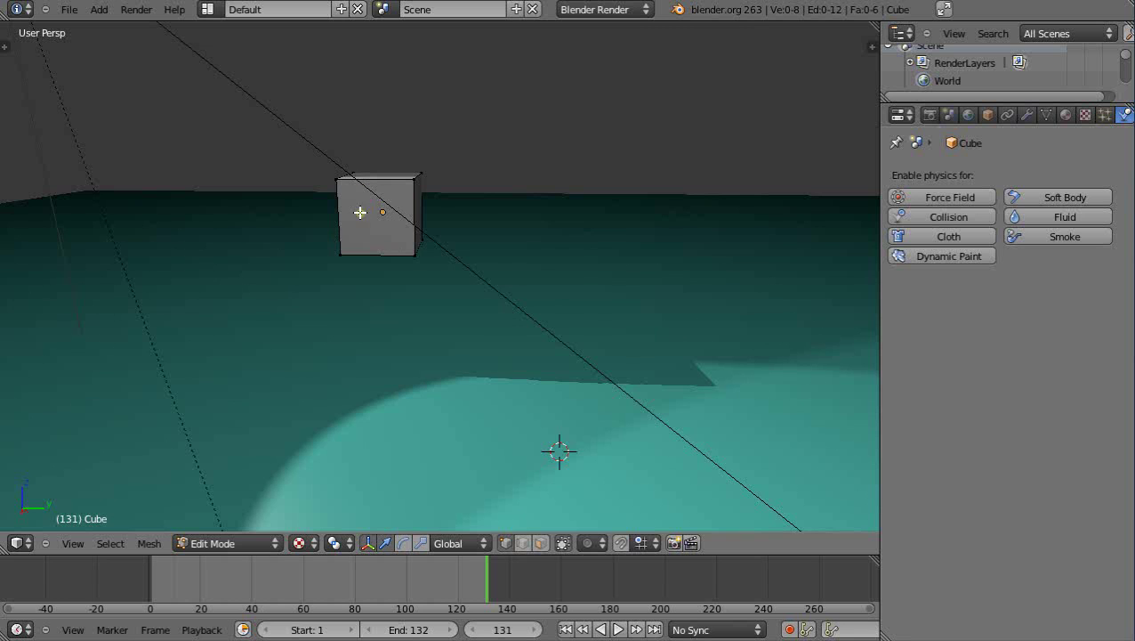
pyautogui.moveTo(364, 236); pyautogui.dragTo(363, 237, button='middle')
pyautogui.press('b')
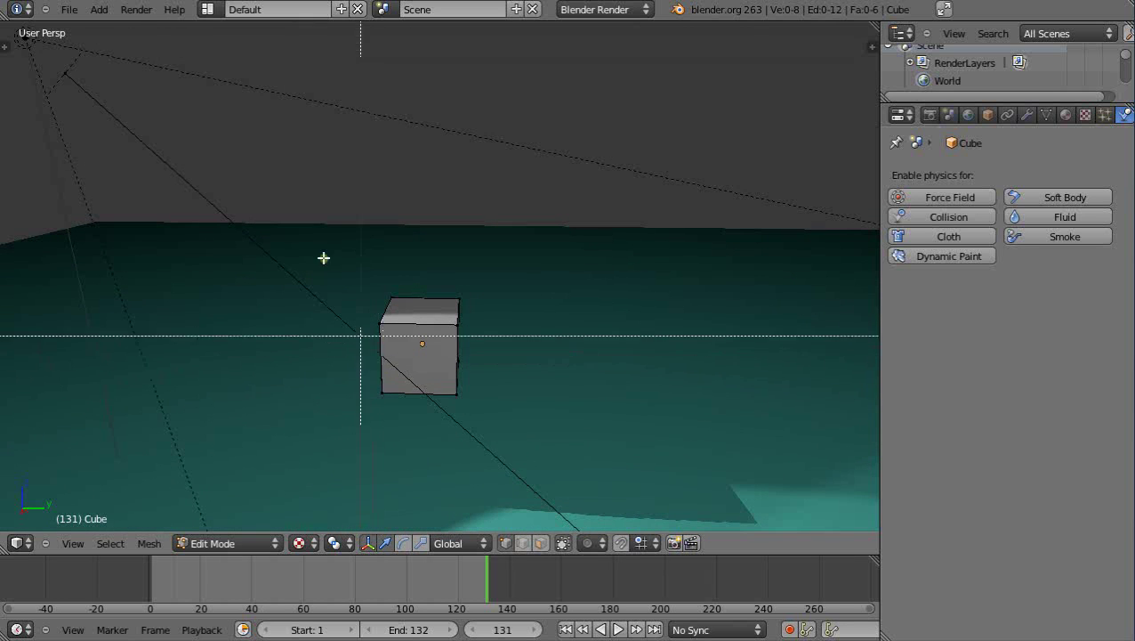
pyautogui.moveTo(329, 262); pyautogui.dragTo(539, 347)
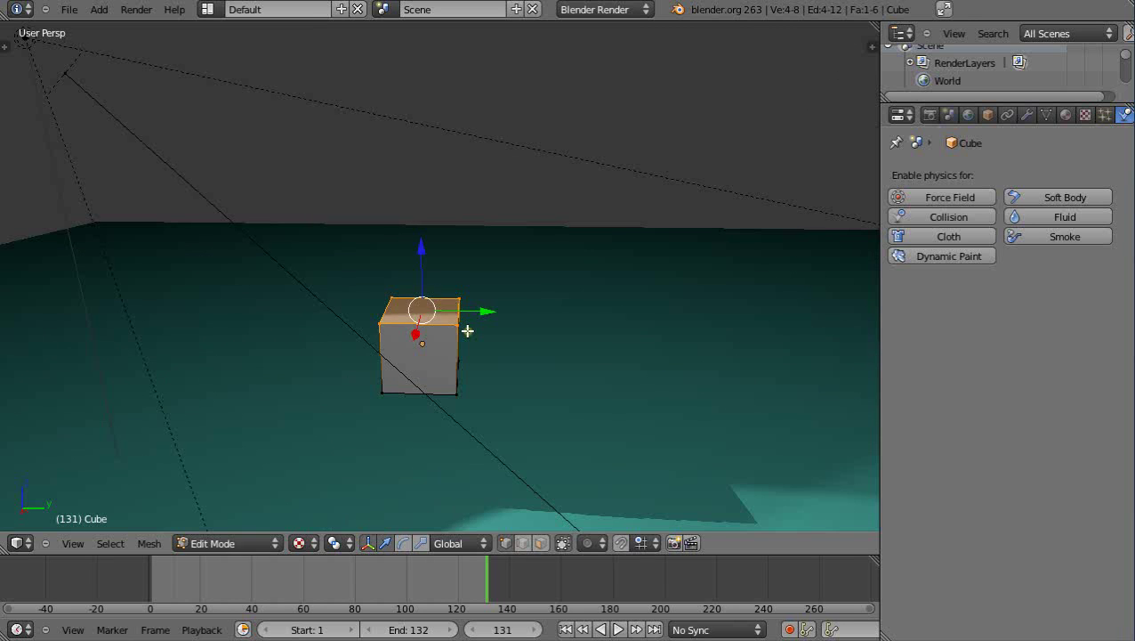
pyautogui.press('e')
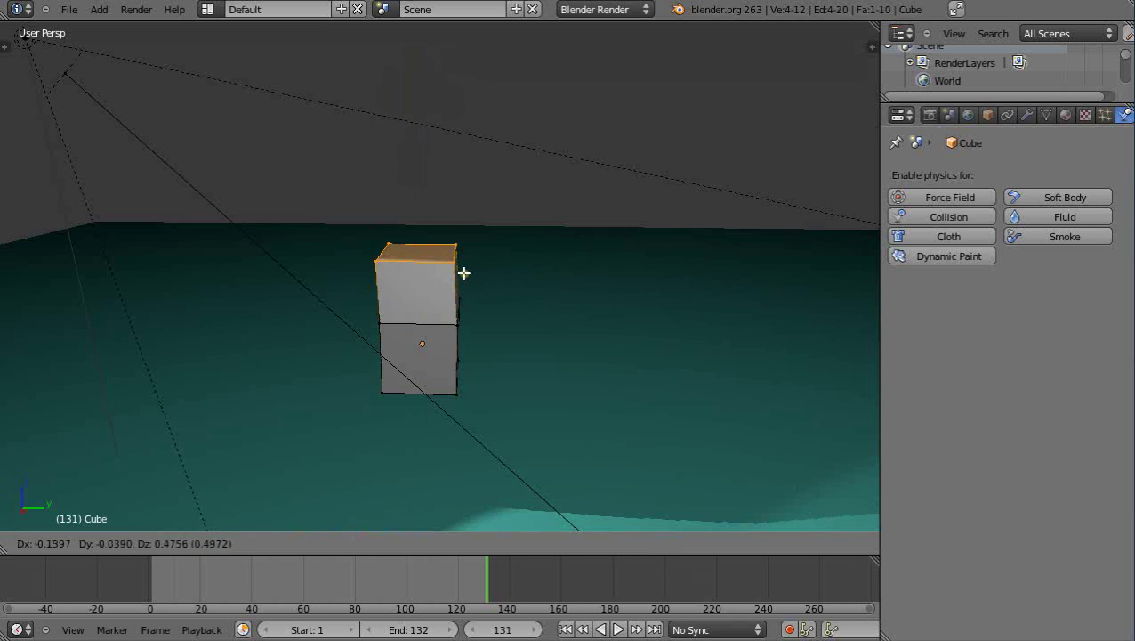
pyautogui.press('z')
pyautogui.click(463, 272)
# Step: Extrude the top face twice more along Z by about 0.5 each, then return to Object Mode with the whole mesh selected
pyautogui.press('e')
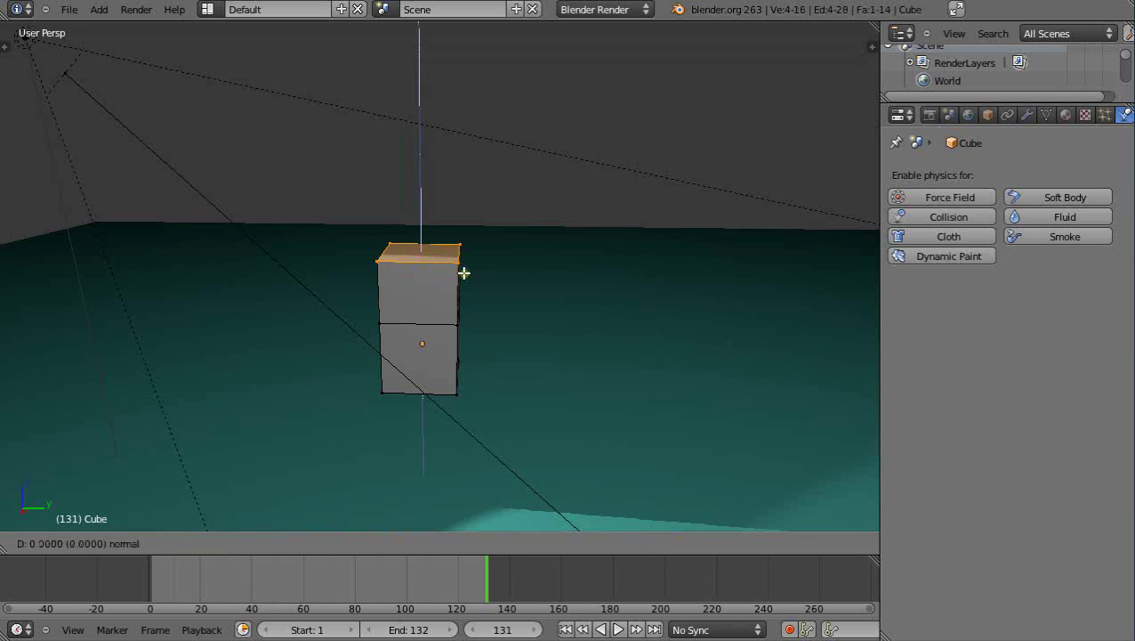
pyautogui.press('z')
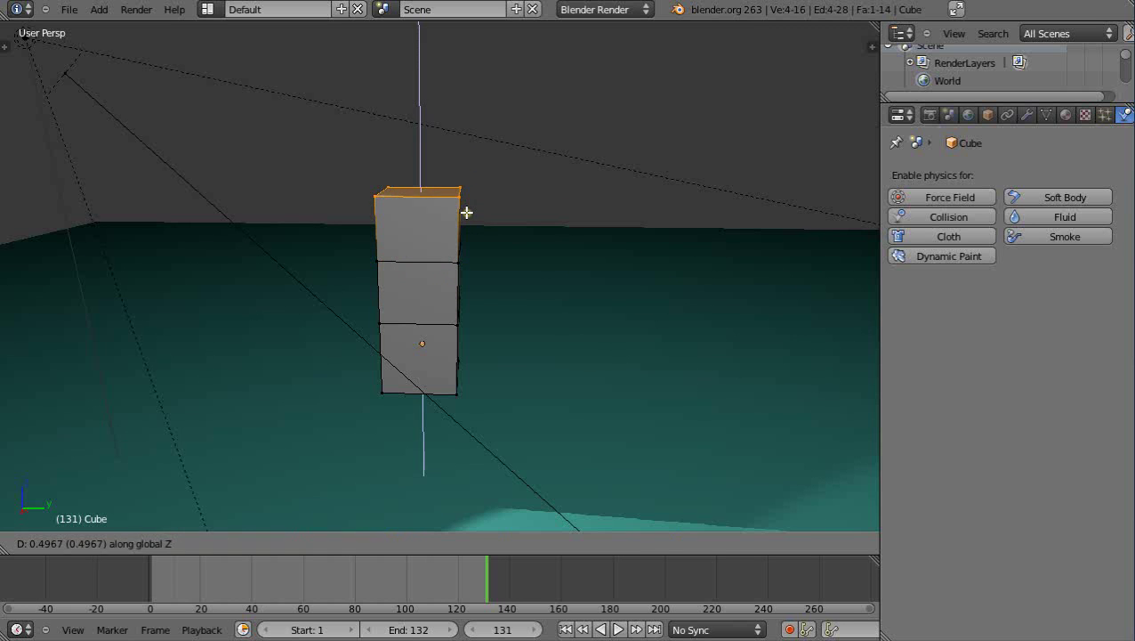
pyautogui.click(466, 212)
pyautogui.press('e')
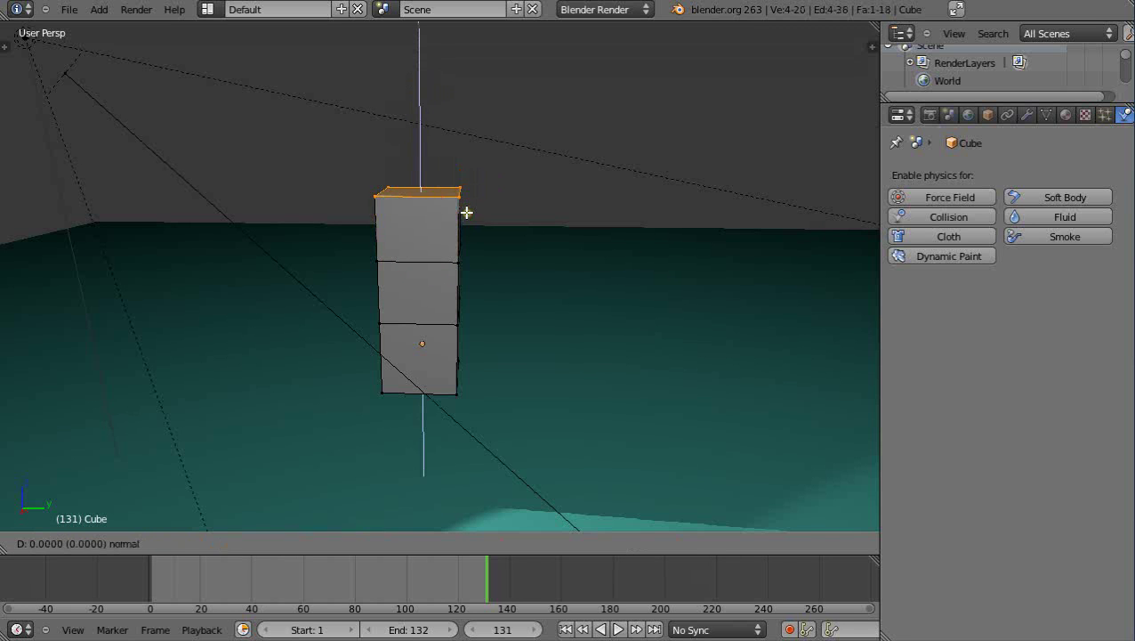
pyautogui.press('z')
pyautogui.press('z')
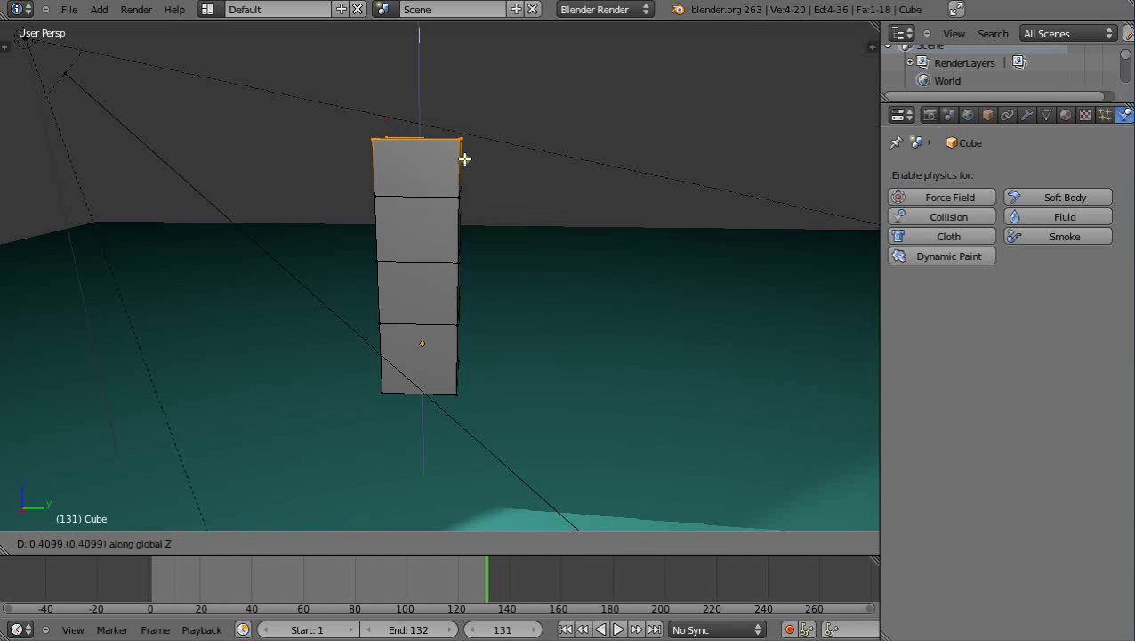
pyautogui.click(466, 152)
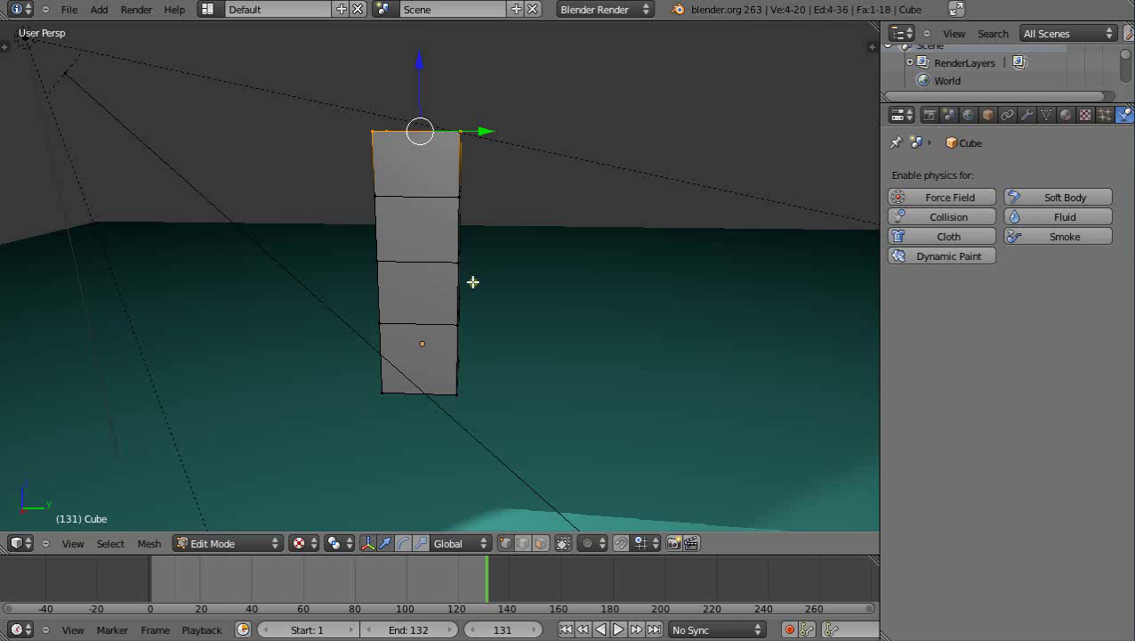
pyautogui.moveTo(472, 281); pyautogui.dragTo(476, 311, button='middle')
pyautogui.scroll(-4, 498, 292)
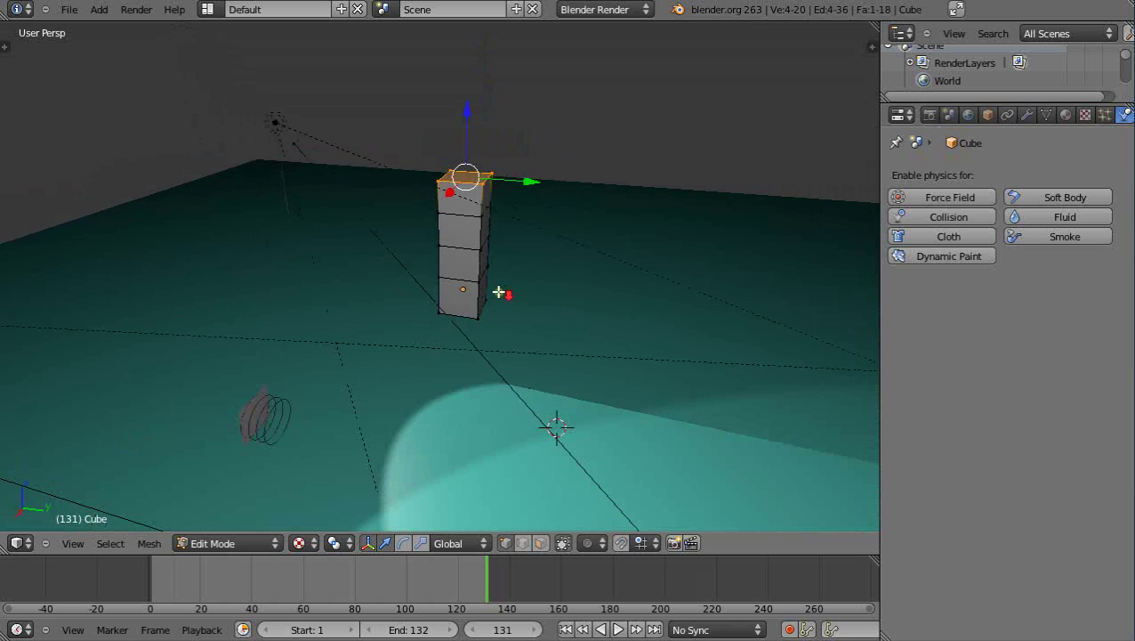
pyautogui.press('a')
pyautogui.press('a')
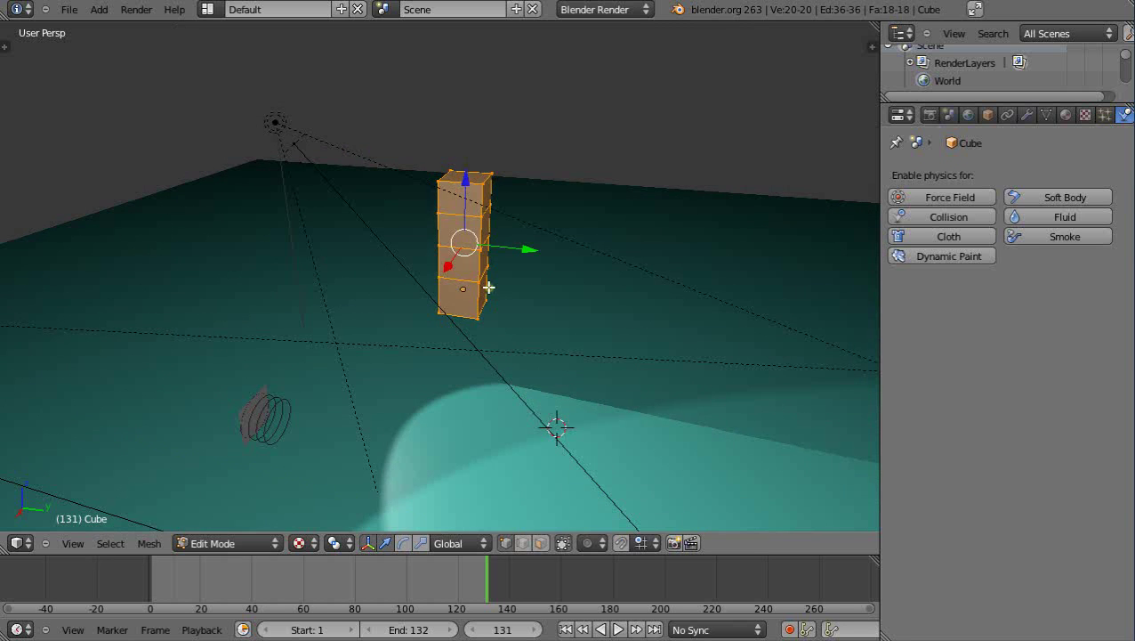
pyautogui.press('Tab')
# Step: Lower the column along Z and move it along positive X until it lines up with the wind plane
pyautogui.moveTo(464, 233); pyautogui.dragTo(451, 270)
pyautogui.press('KP_7')
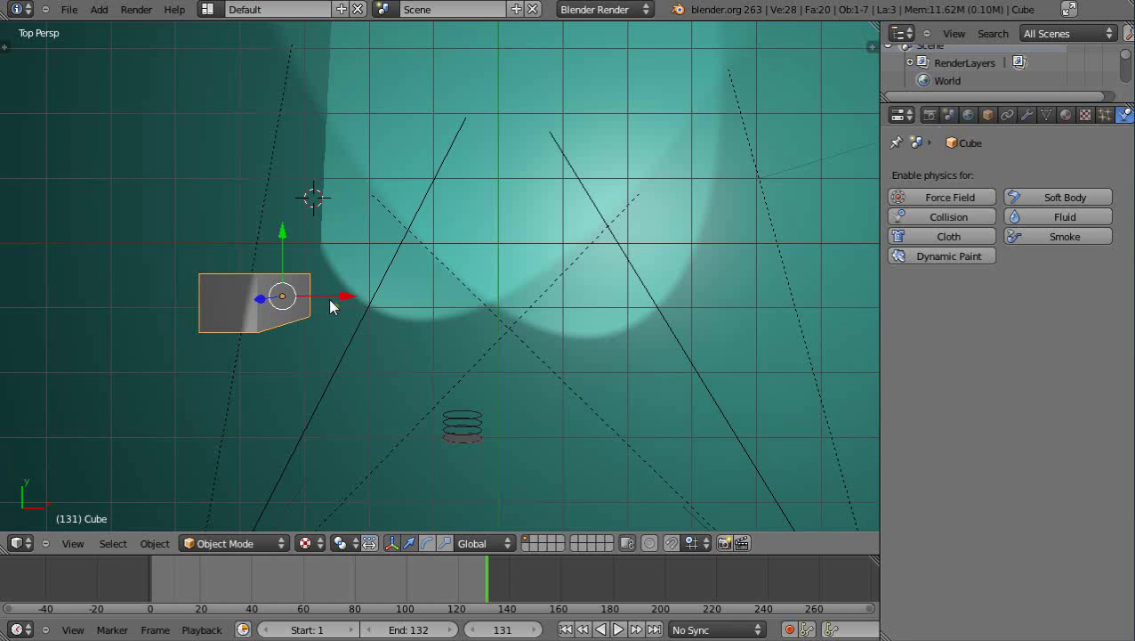
pyautogui.moveTo(345, 300); pyautogui.dragTo(519, 298)
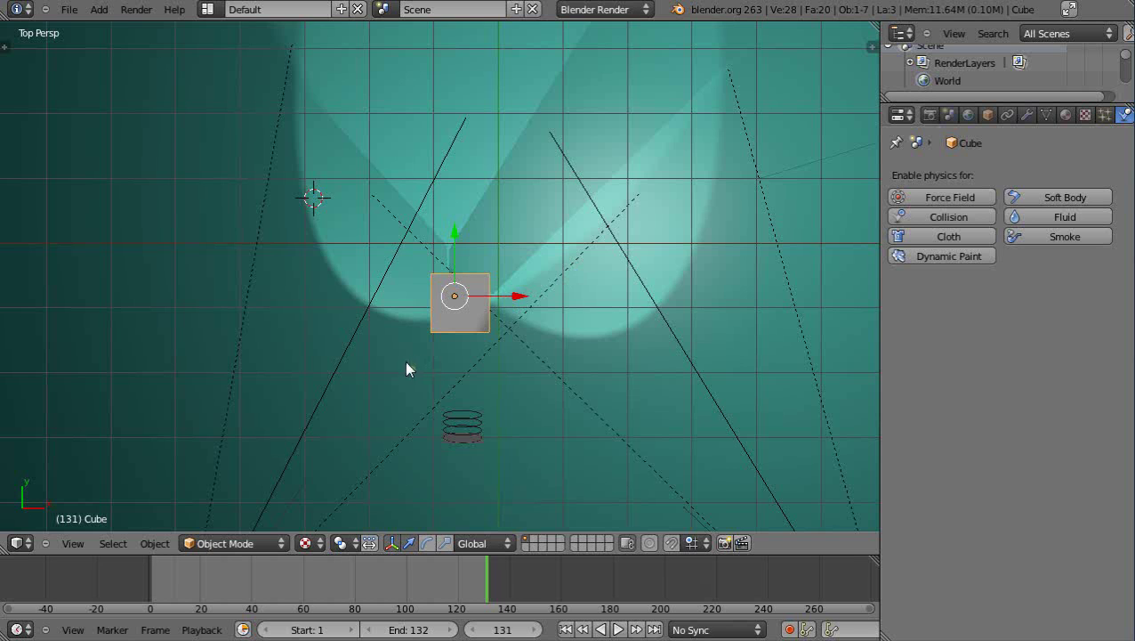
# Step: Scale the column down to roughly half its size and lower it along Z to stand near the floor
pyautogui.moveTo(407, 370); pyautogui.dragTo(355, 285, button='middle')
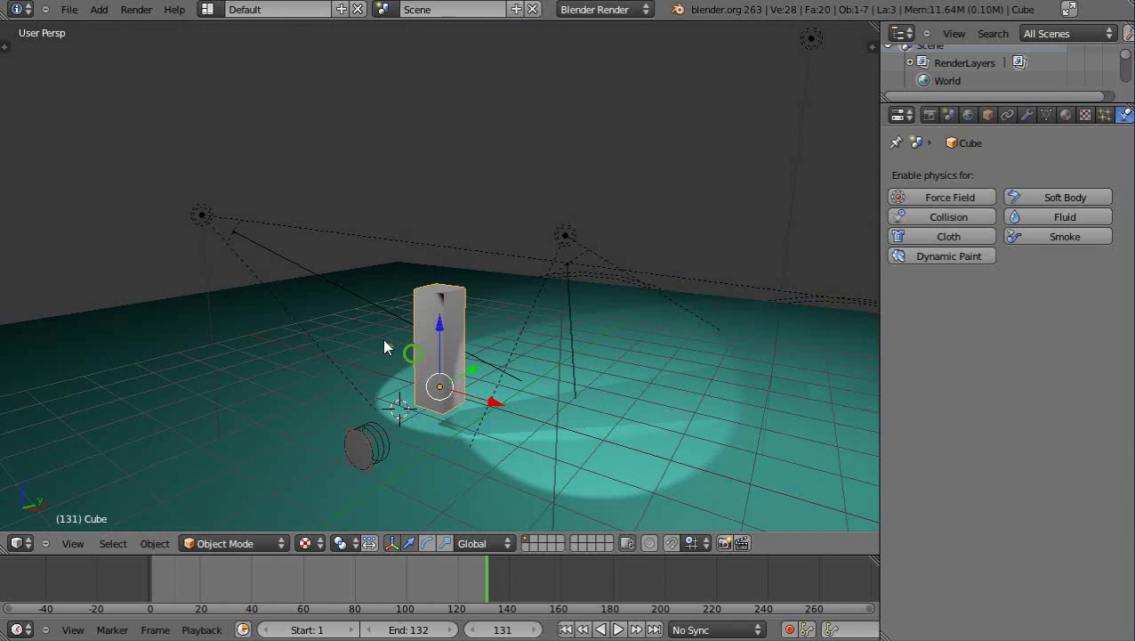
pyautogui.moveTo(385, 347); pyautogui.dragTo(322, 329, button='middle')
pyautogui.press('s')
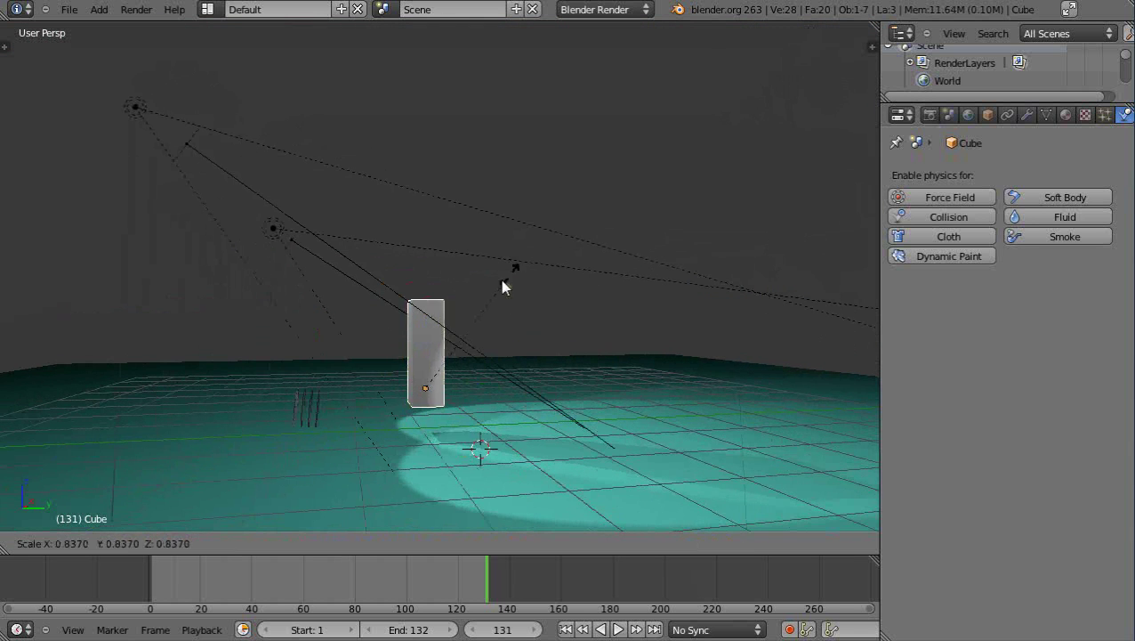
pyautogui.click(466, 320)
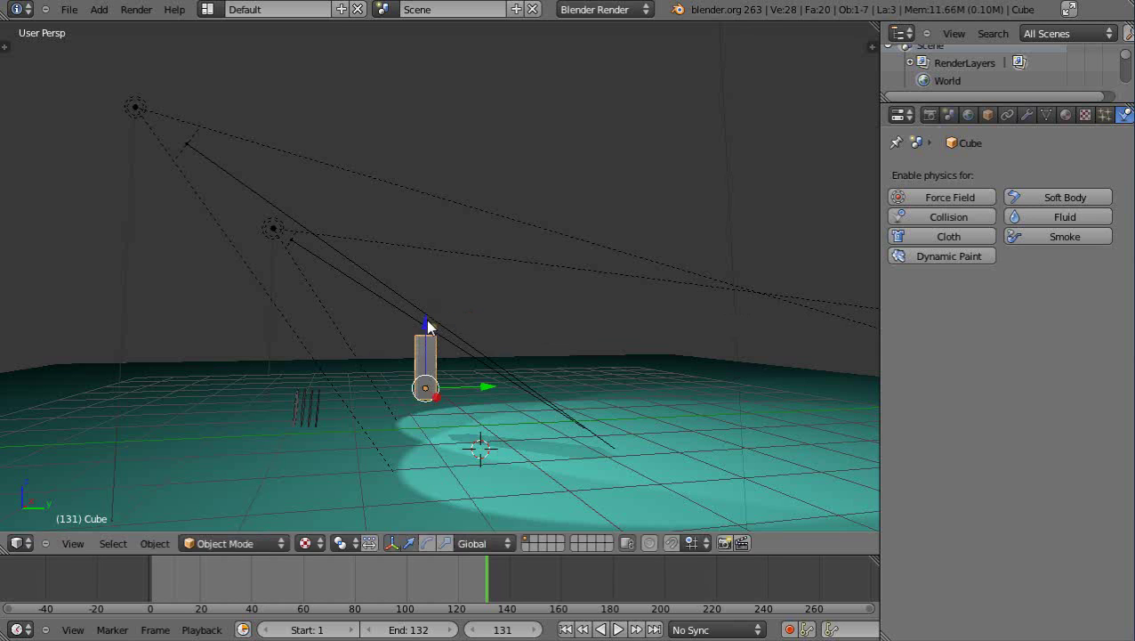
pyautogui.press('g')
pyautogui.press('z')
pyautogui.click(393, 424)
pyautogui.scroll(3, 392, 423)
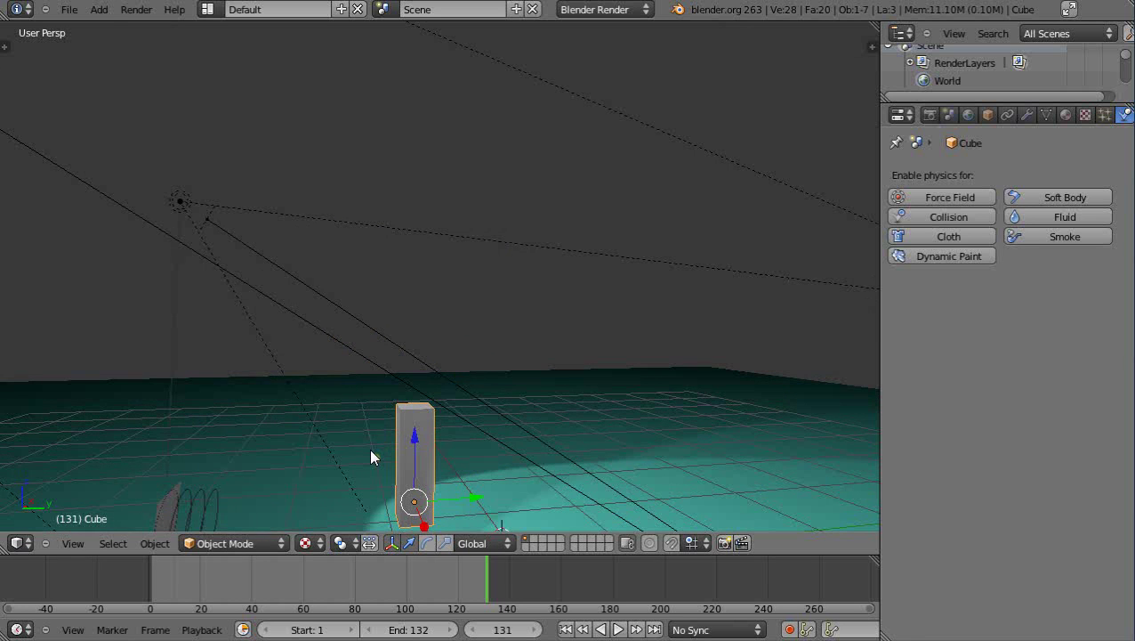
pyautogui.moveTo(371, 455); pyautogui.dragTo(431, 421, button='middle')
pyautogui.moveTo(433, 409); pyautogui.dragTo(512, 425)
pyautogui.moveTo(511, 425); pyautogui.dragTo(504, 427, button='middle')
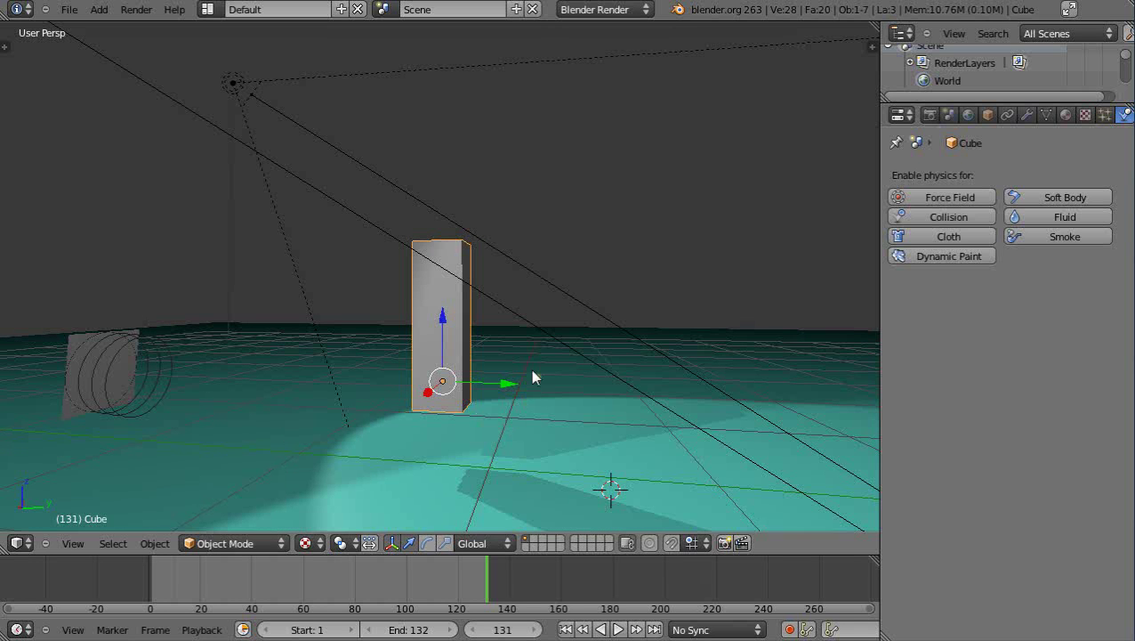
# Step: Enable Soft Body physics on the column and play the animation to check how the wind affects it
pyautogui.hotkey('alt', 'a')
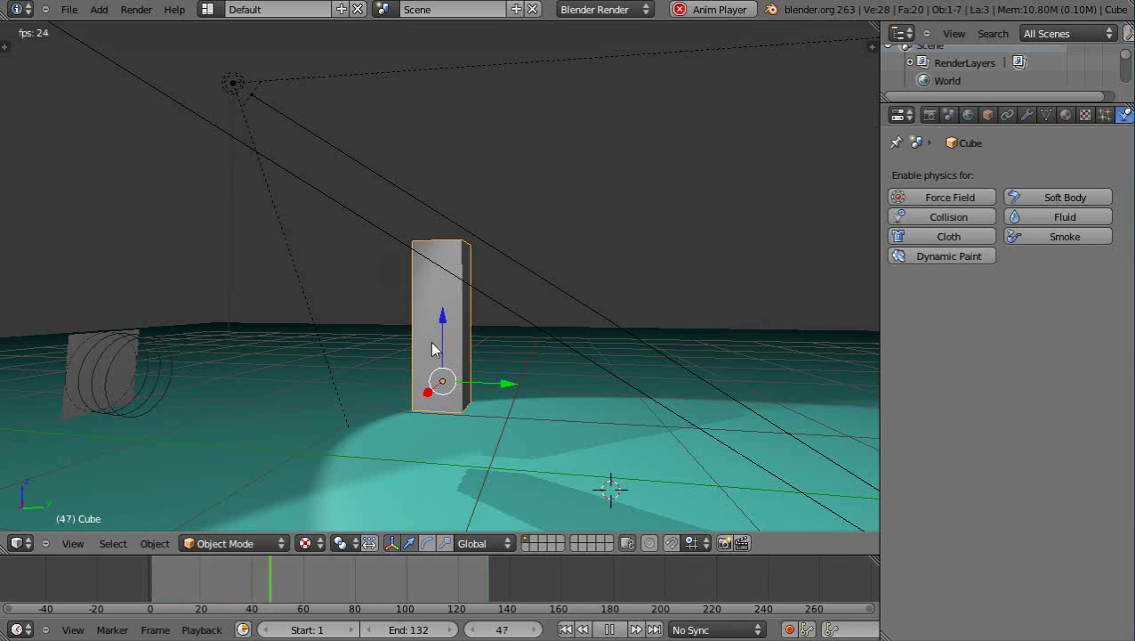
pyautogui.press('Escape')
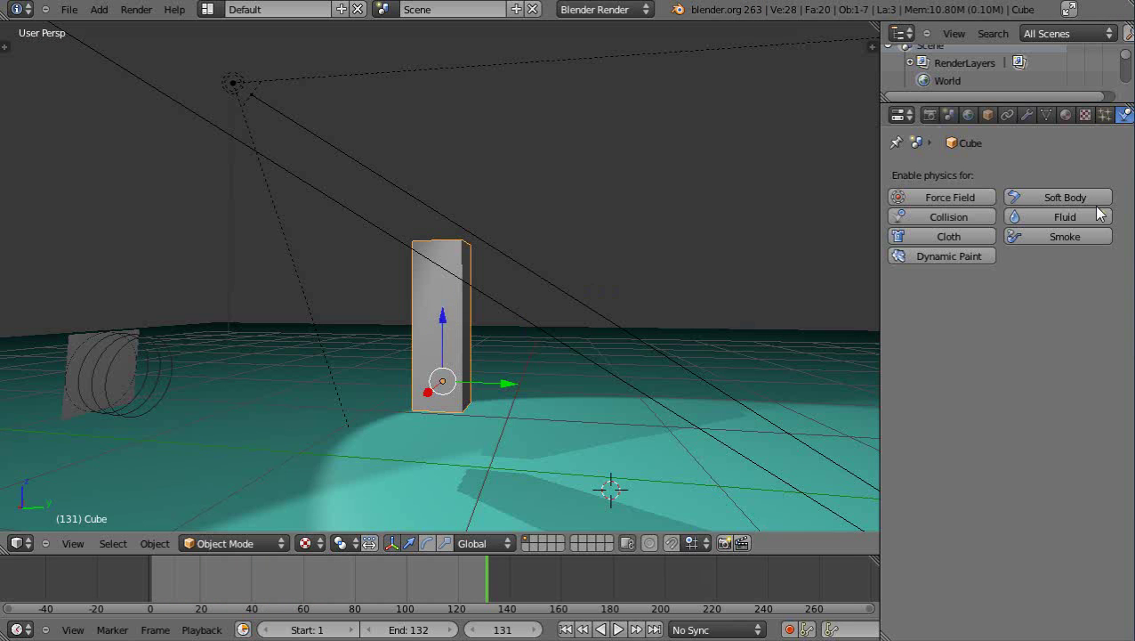
pyautogui.click(1065, 196)
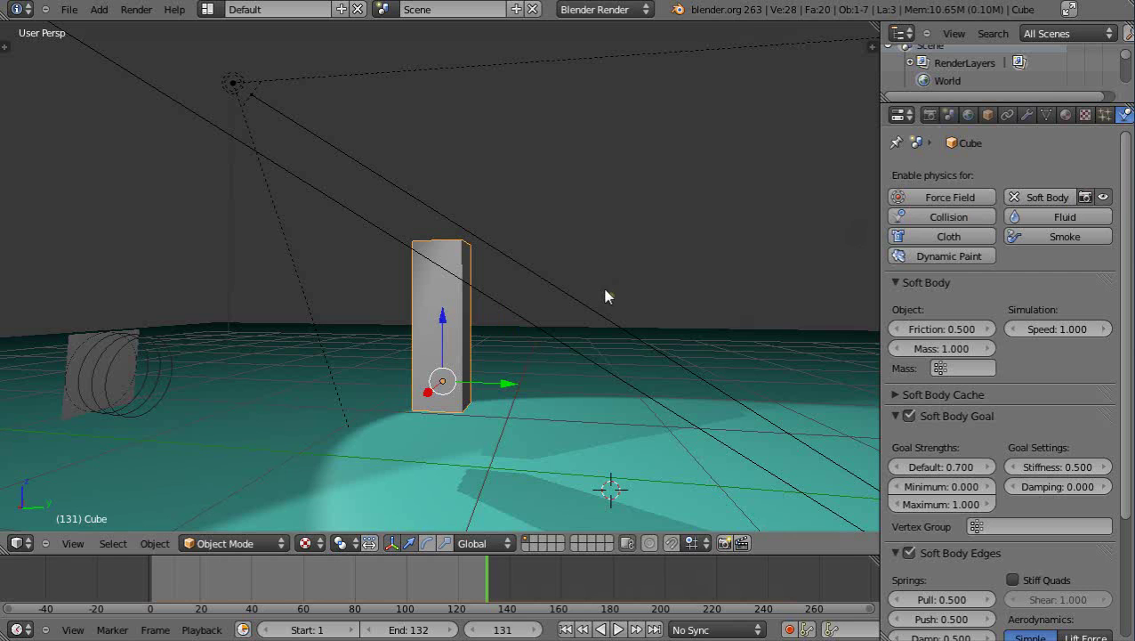
pyautogui.hotkey('alt', 'a')
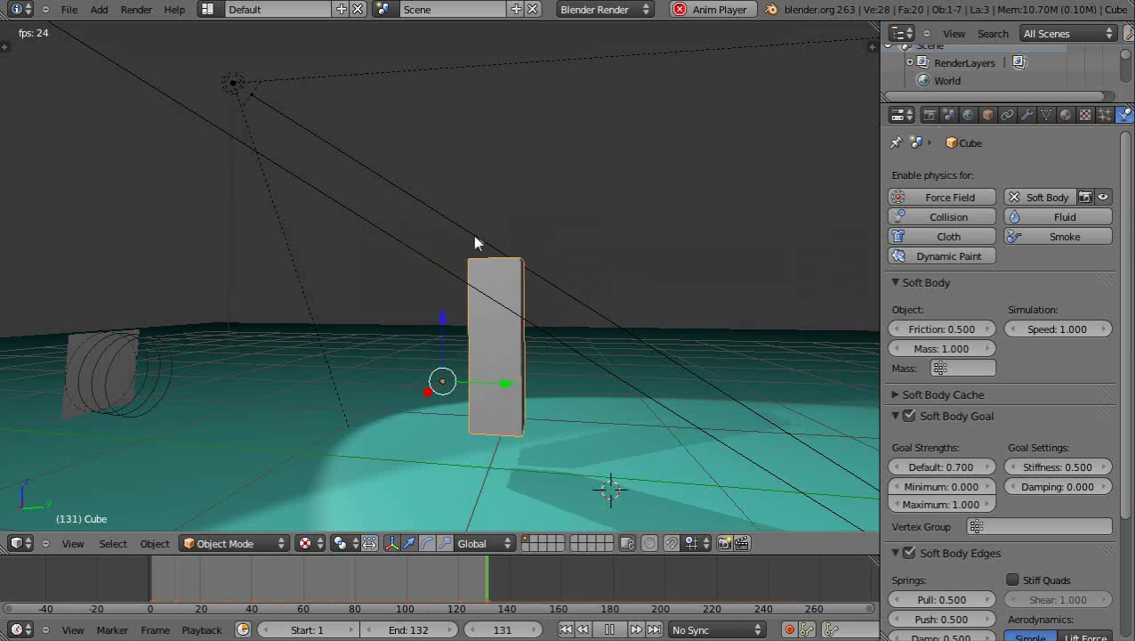
pyautogui.press('Escape')
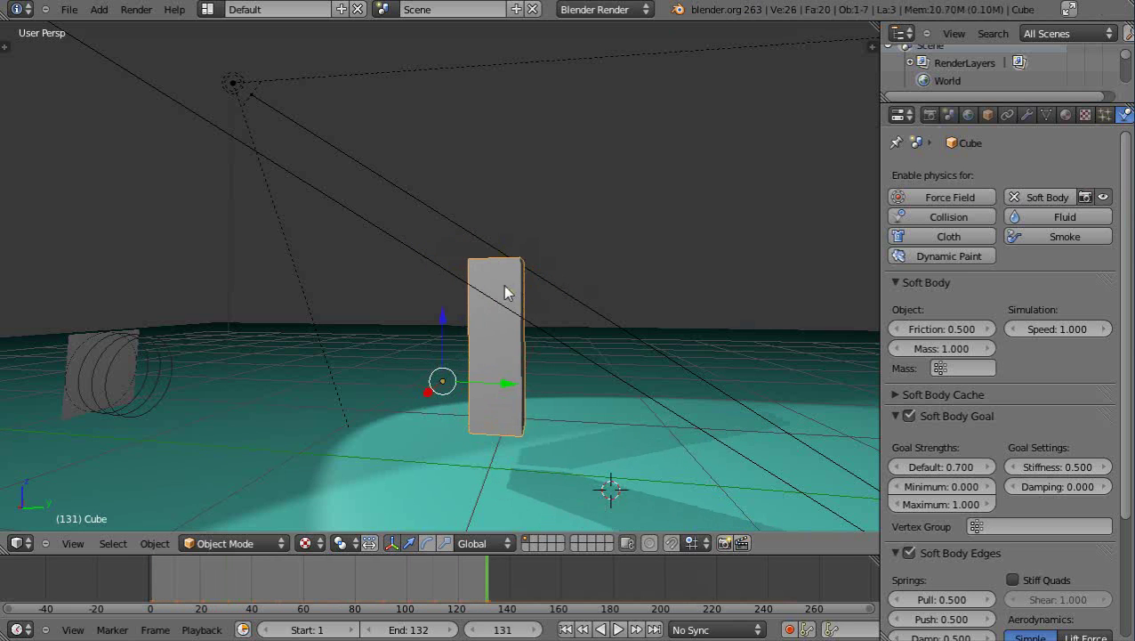
pyautogui.click(242, 543)
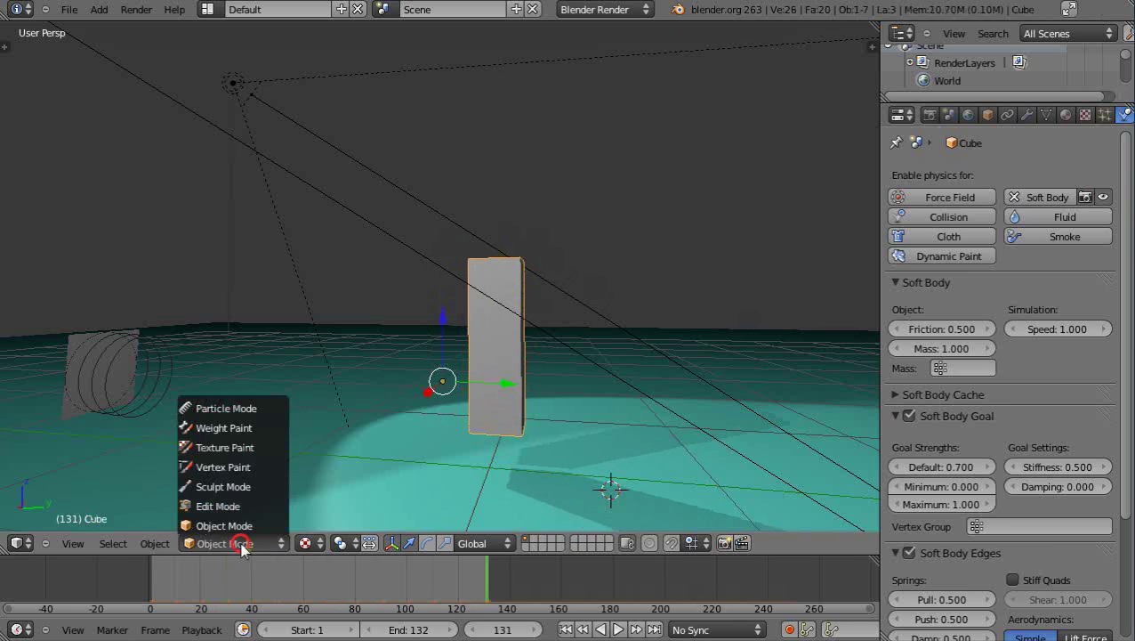
pyautogui.click(214, 429)
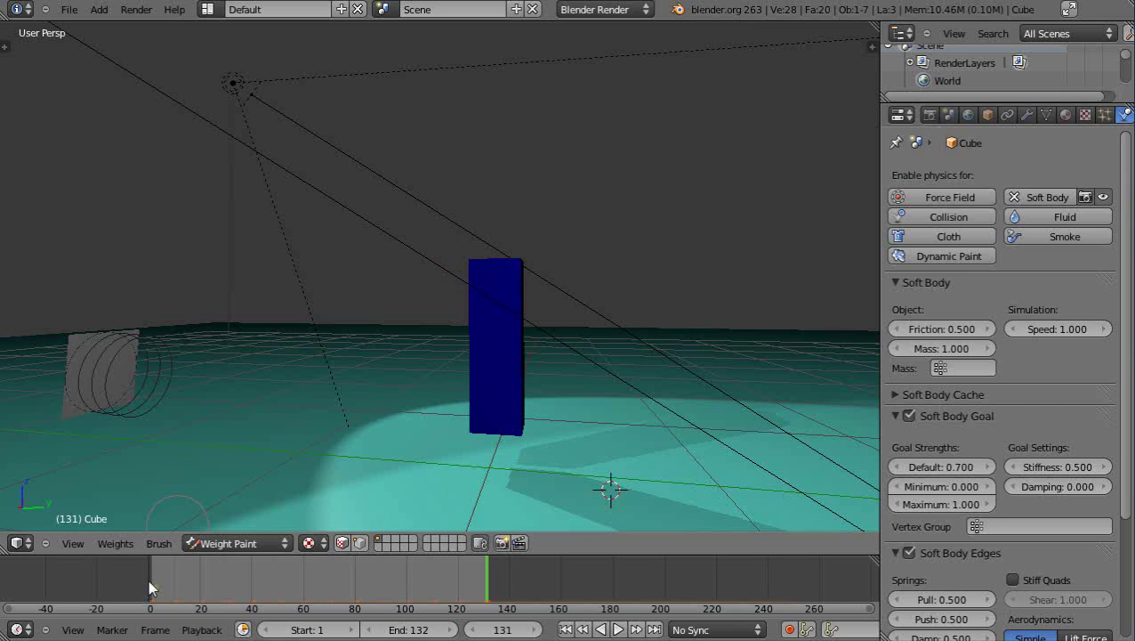
pyautogui.click(222, 543)
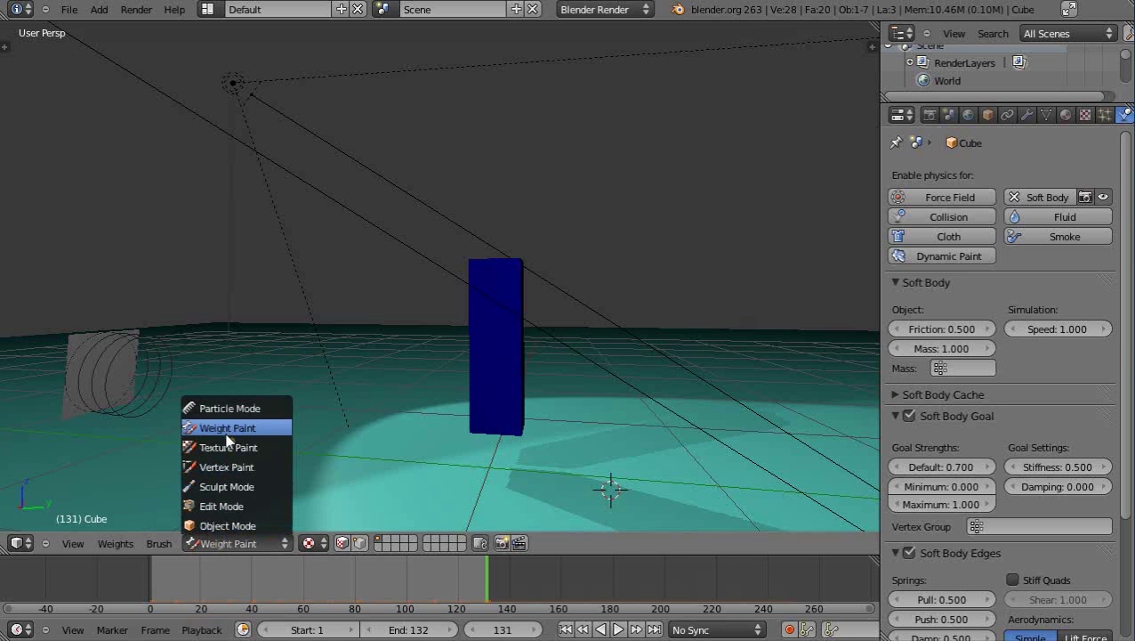
pyautogui.click(214, 525)
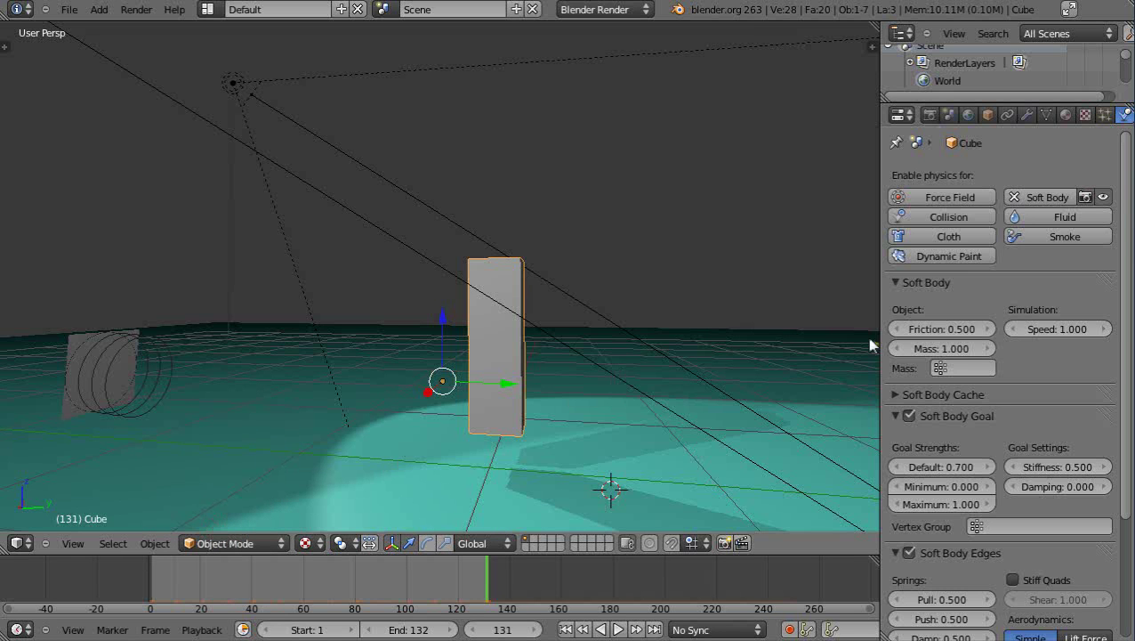
# Step: Add a vertex group to the column's mesh and name it vg1
pyautogui.click(1046, 115)
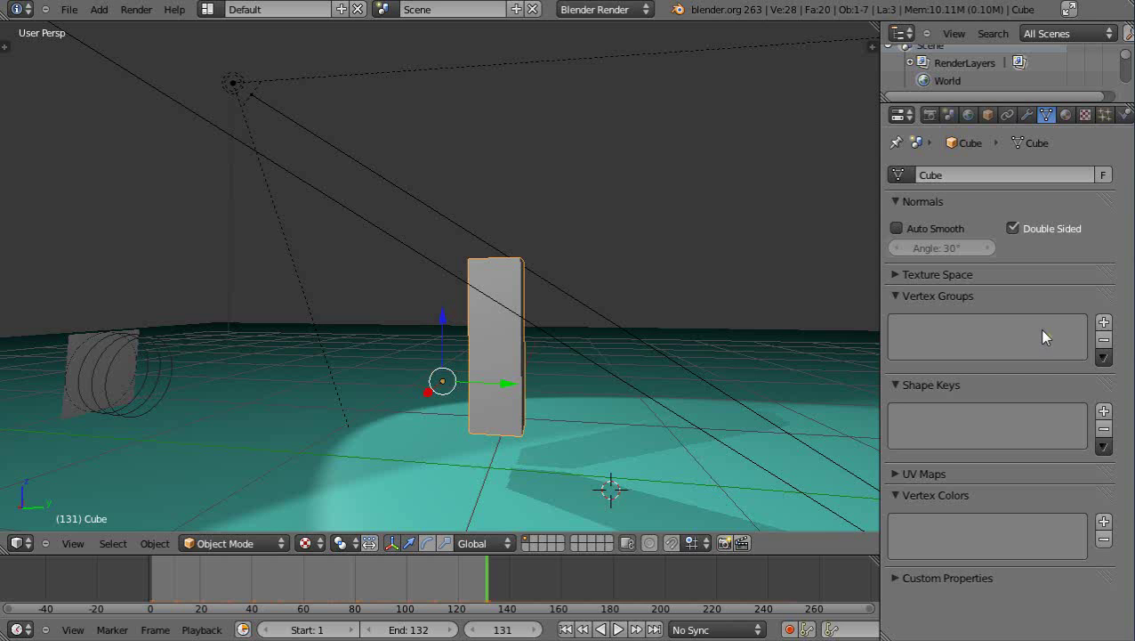
pyautogui.click(1103, 321)
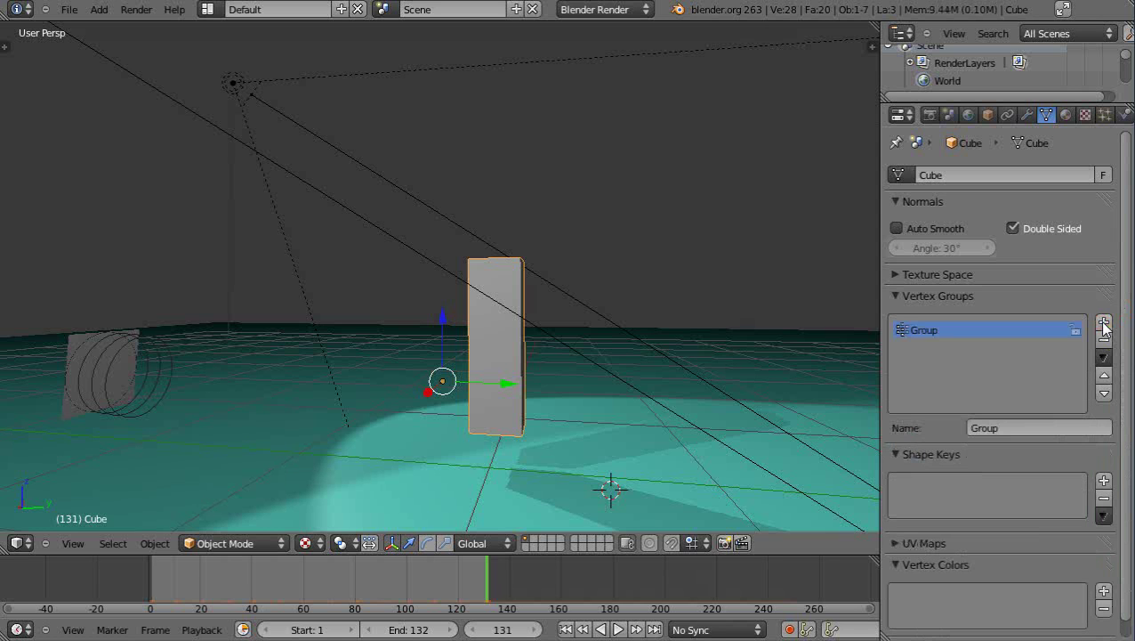
pyautogui.click(1007, 427)
pyautogui.press('BackSpace')
pyautogui.write('vg1')
pyautogui.press('Return')
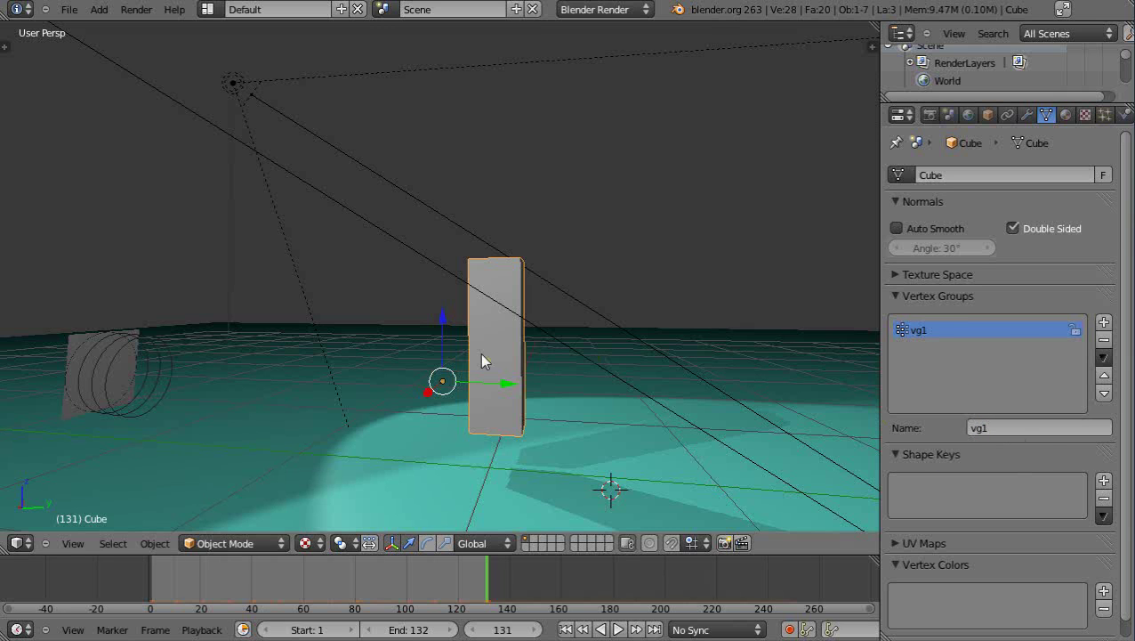
# Step: Put the column into Weight Paint mode with the vg1 vertex group active
pyautogui.press('Tab')
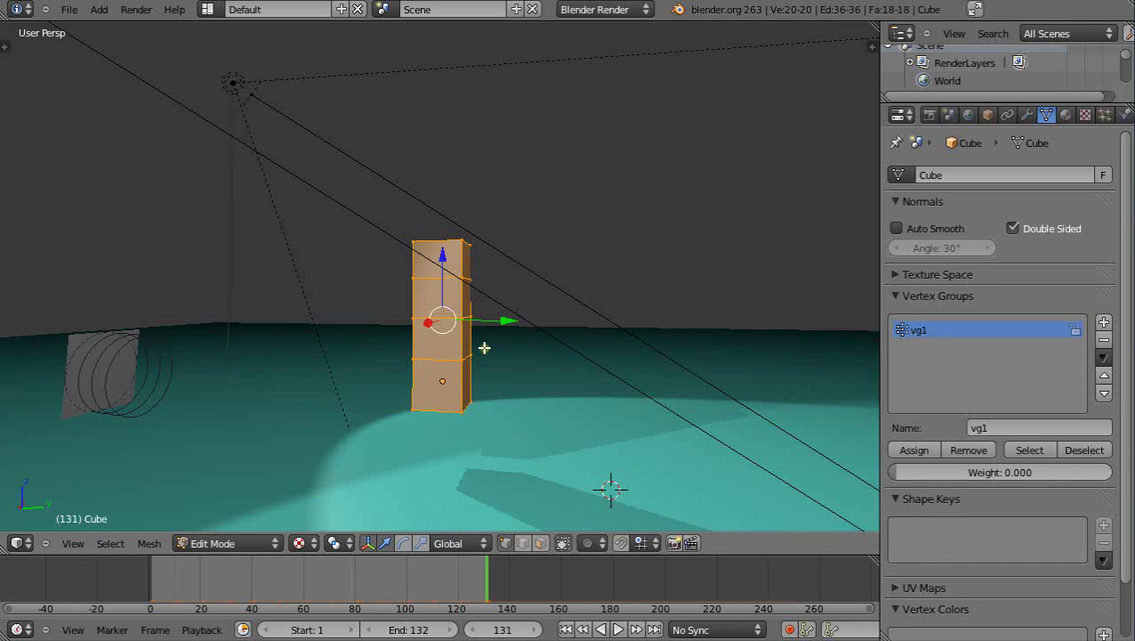
pyautogui.press('Tab')
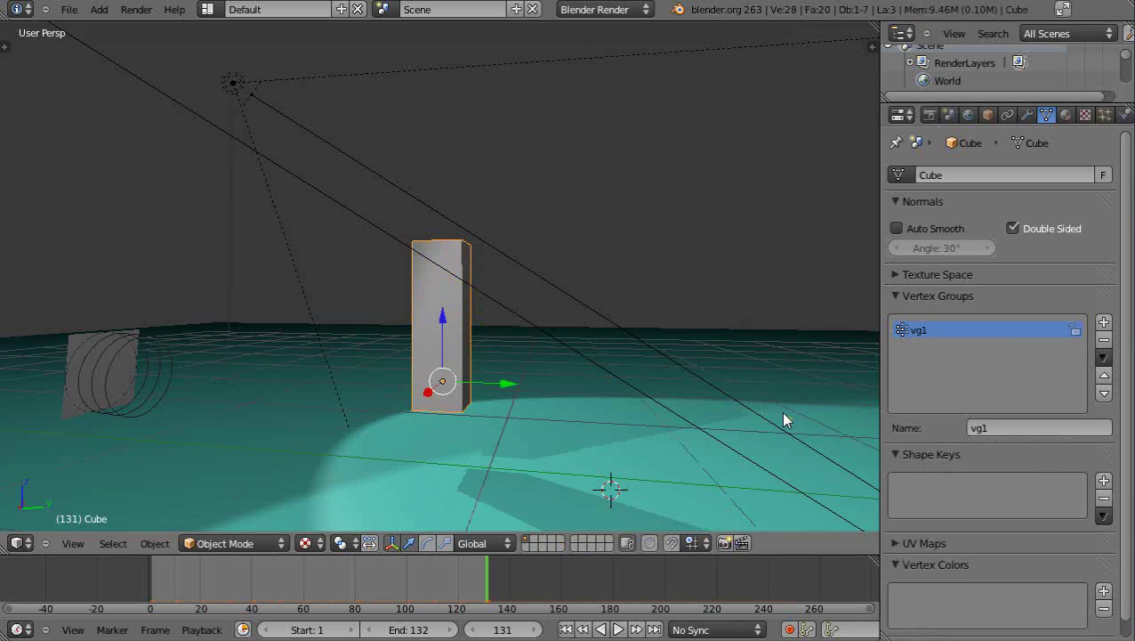
pyautogui.press('Tab')
pyautogui.press('Tab')
pyautogui.press('Tab')
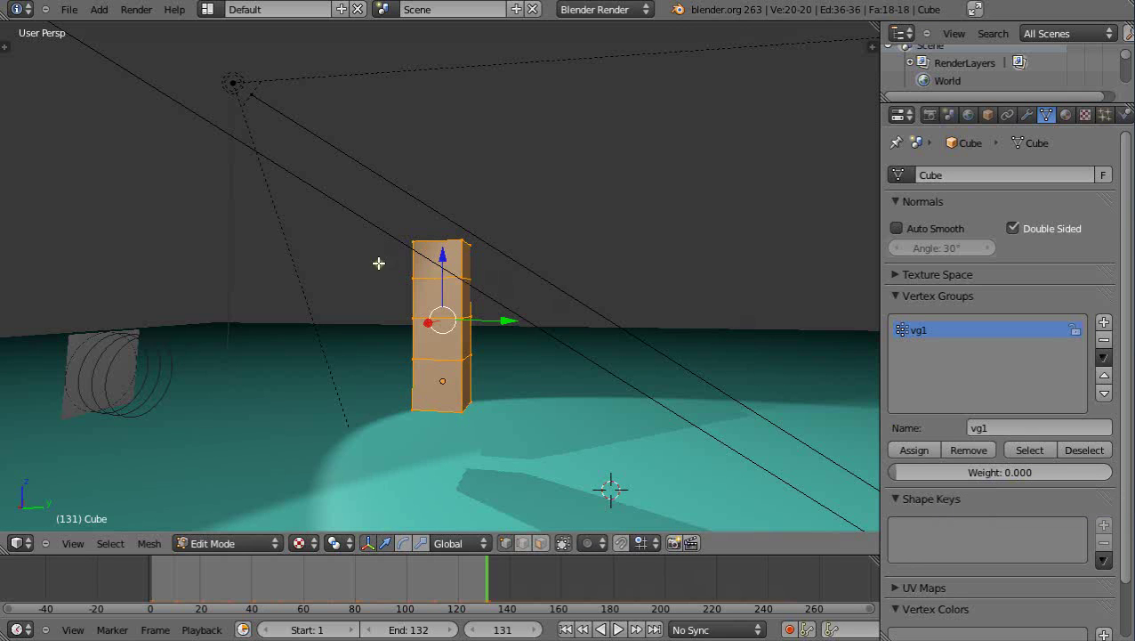
pyautogui.click(198, 543)
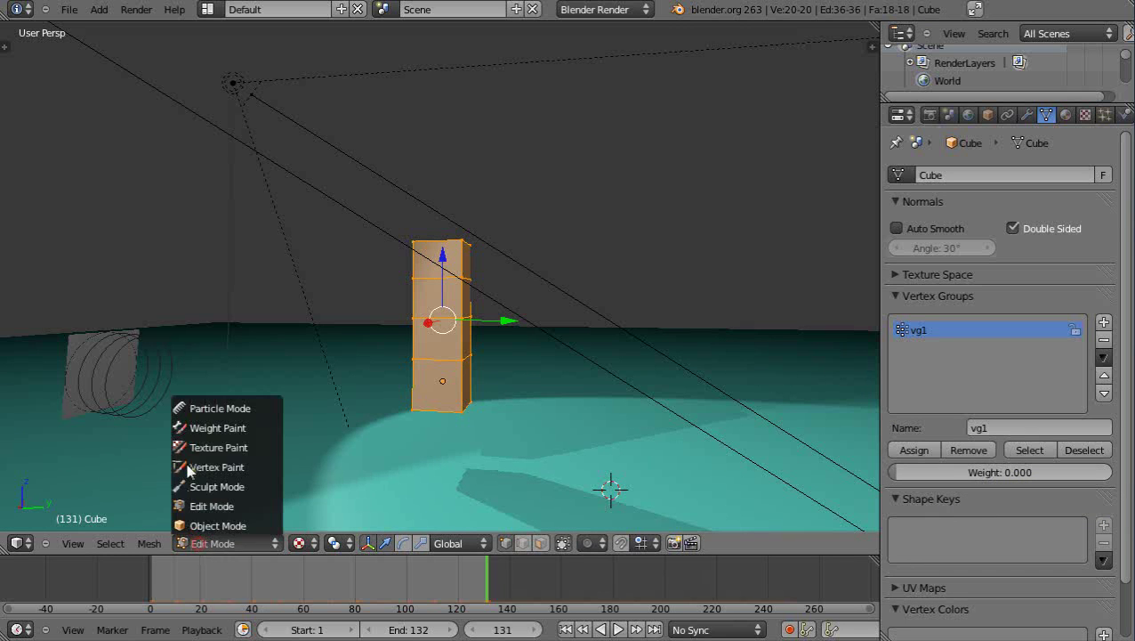
pyautogui.click(197, 428)
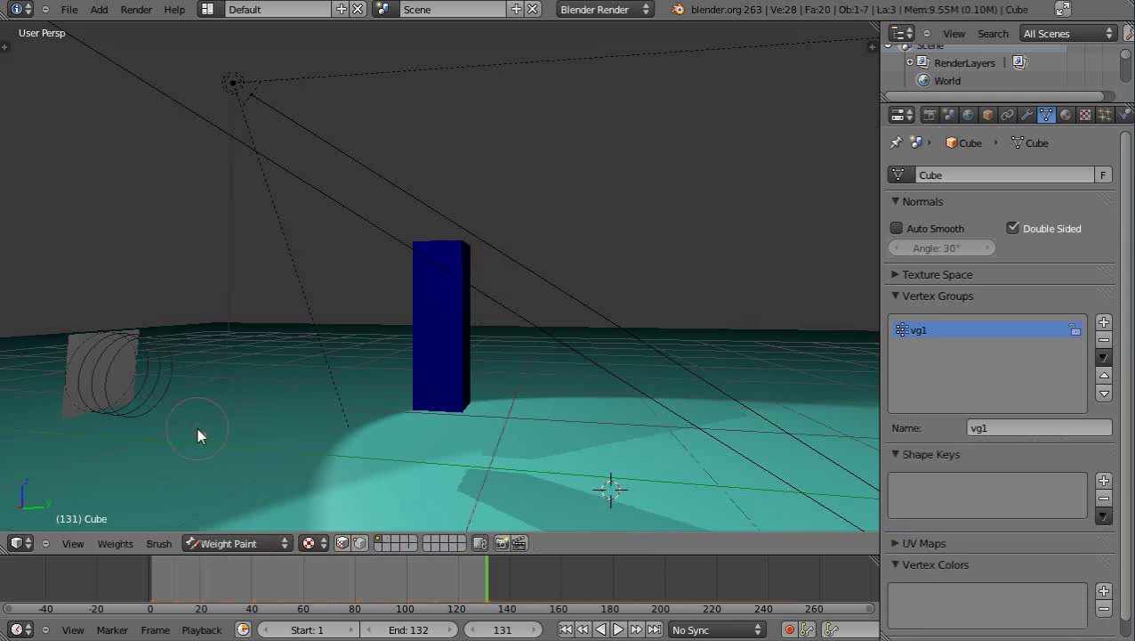
# Step: In Edit Mode, select only the four vertices of the column's top face and assign them to vg1 with weight 1
pyautogui.click(216, 545)
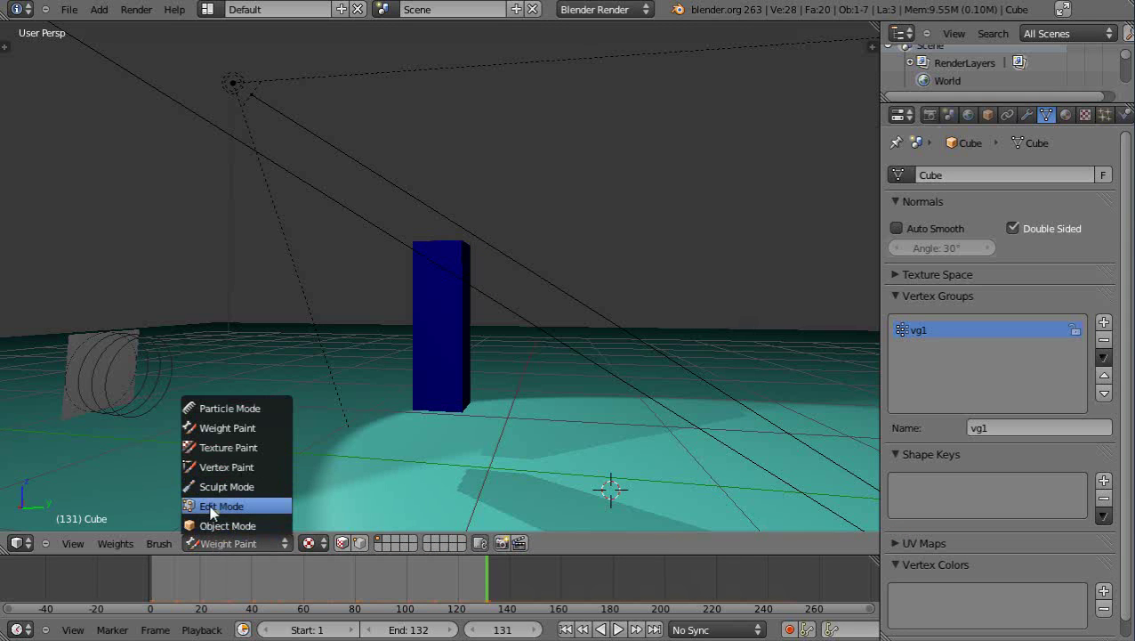
pyautogui.click(210, 506)
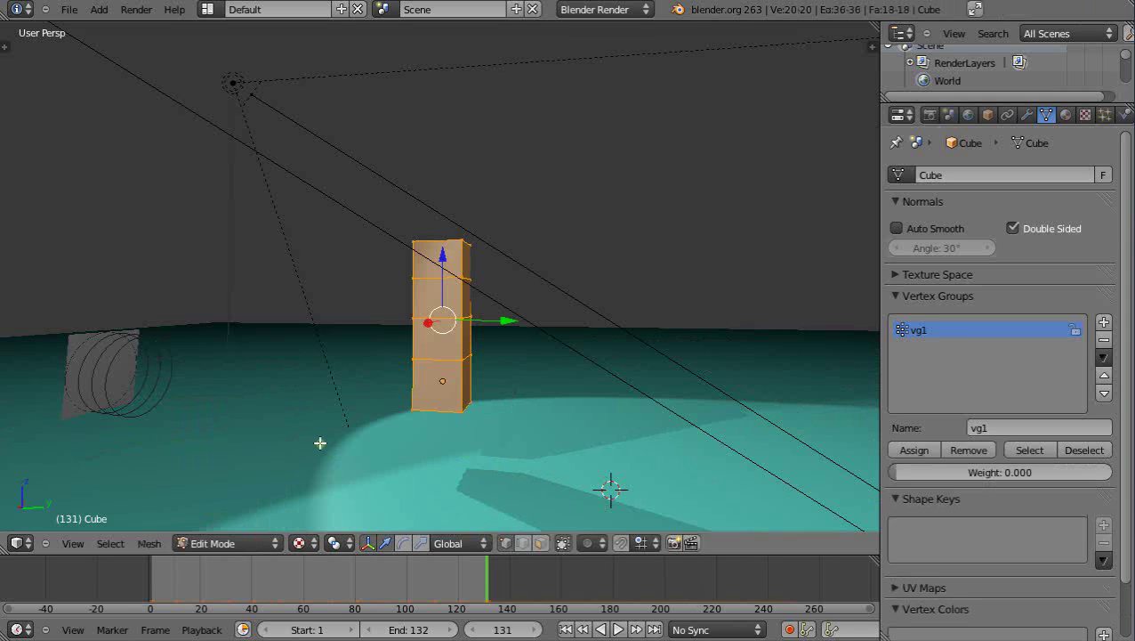
pyautogui.moveTo(421, 392); pyautogui.dragTo(420, 391, button='middle')
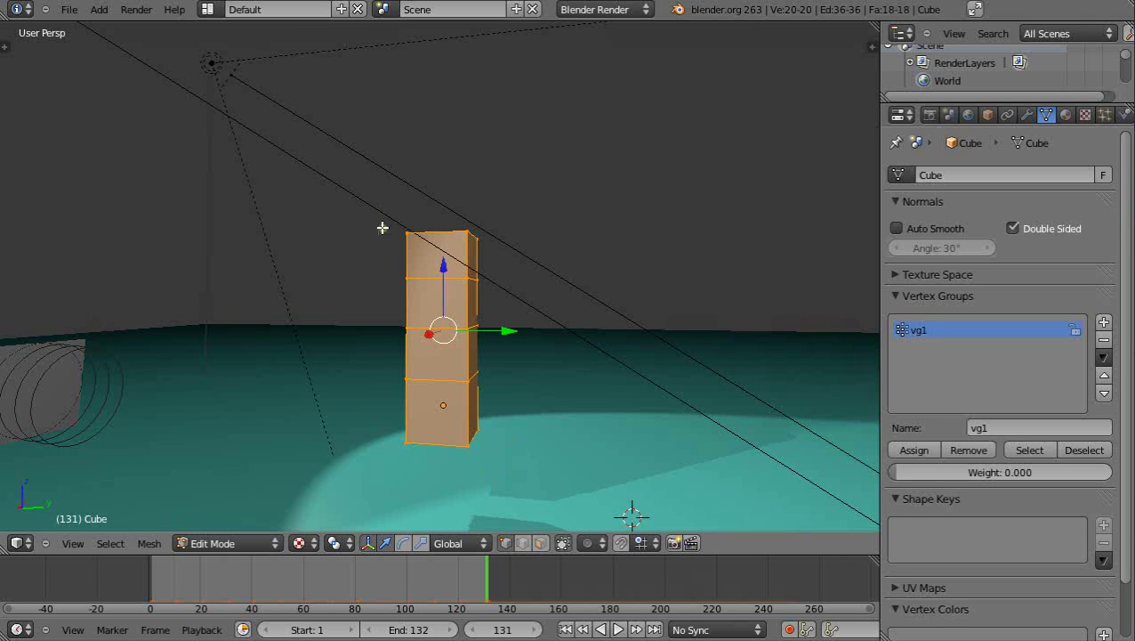
pyautogui.moveTo(376, 281); pyautogui.dragTo(375, 327, button='middle')
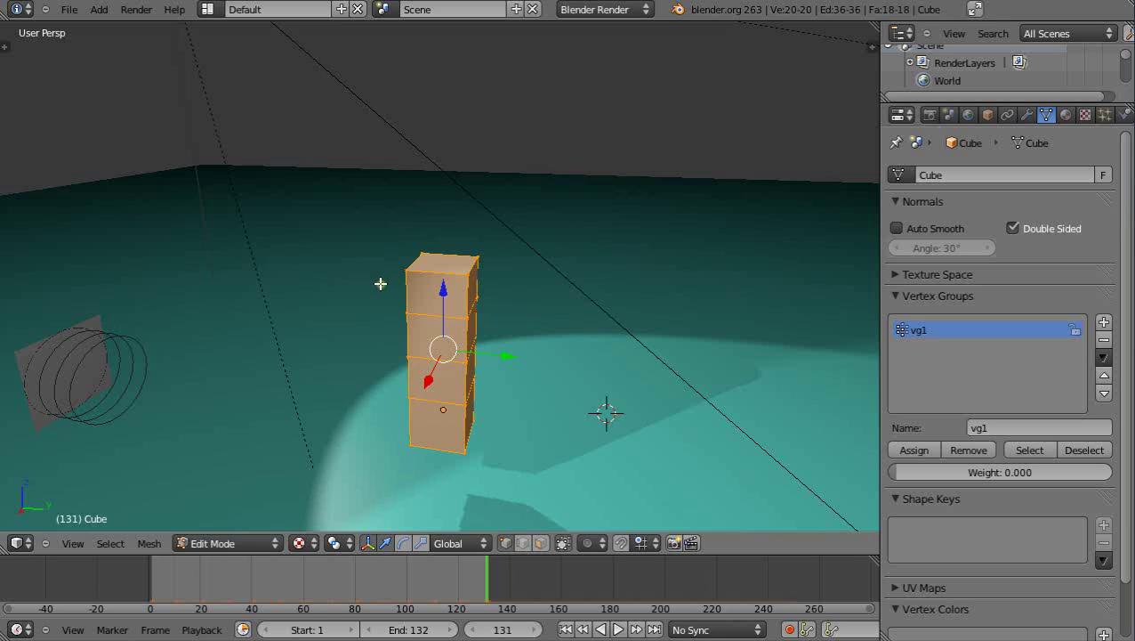
pyautogui.press('a')
pyautogui.press('b')
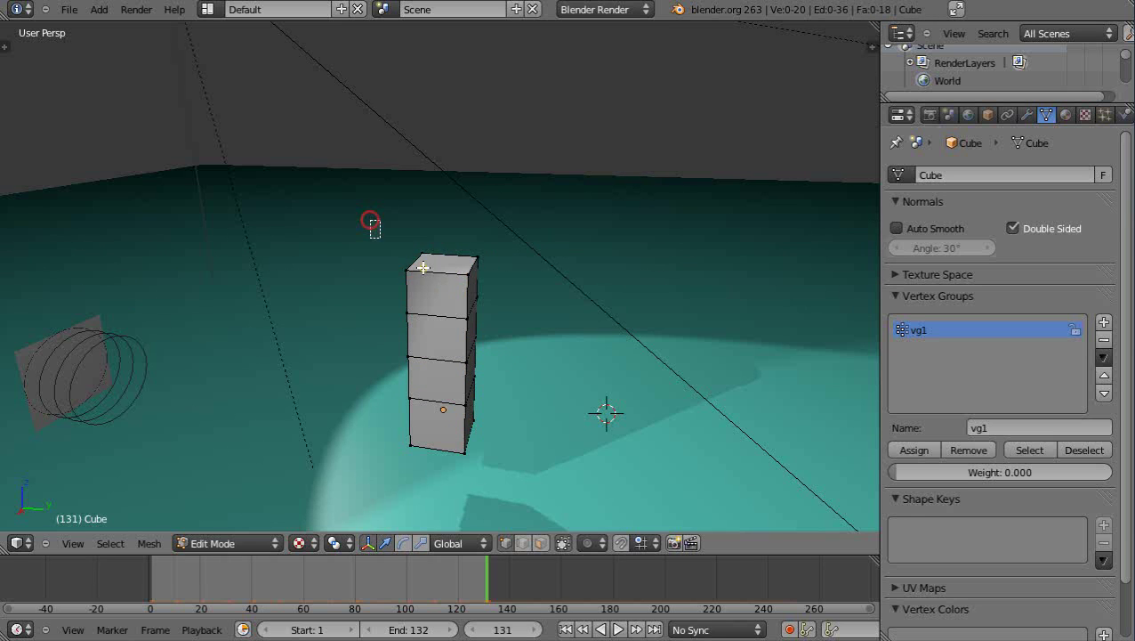
pyautogui.moveTo(373, 222); pyautogui.dragTo(487, 296)
pyautogui.click(1021, 472)
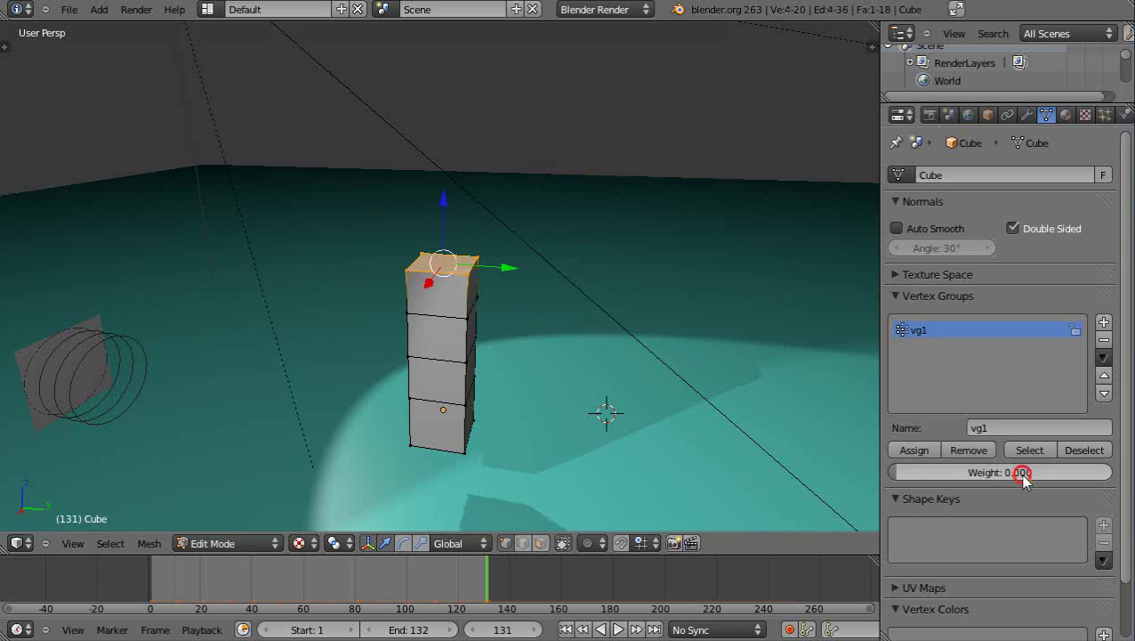
pyautogui.write('1')
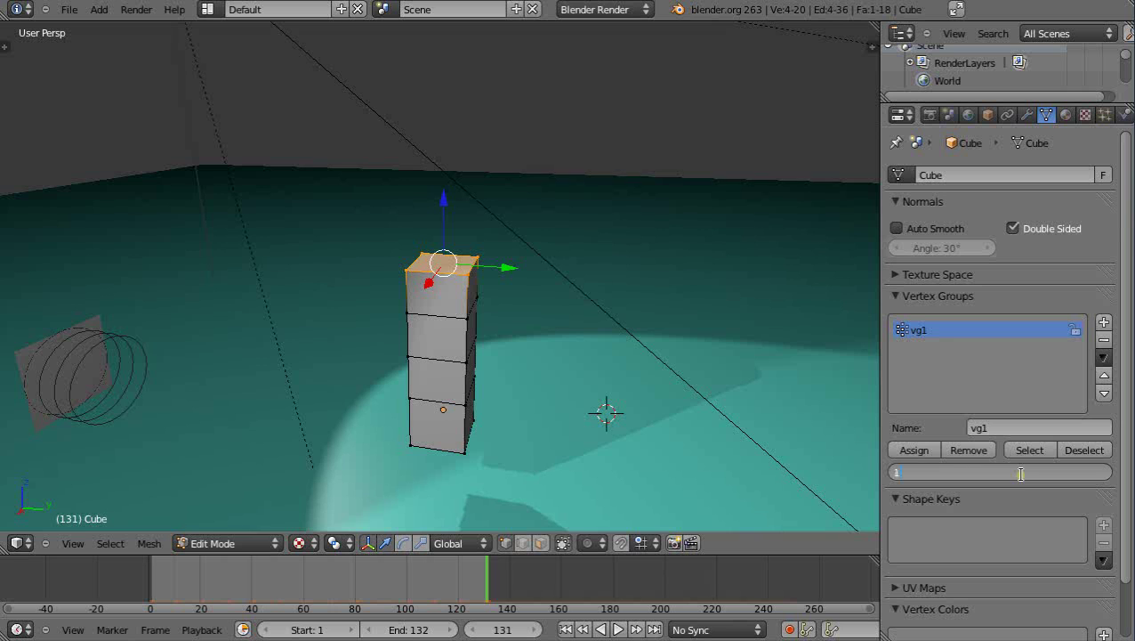
pyautogui.press('Return')
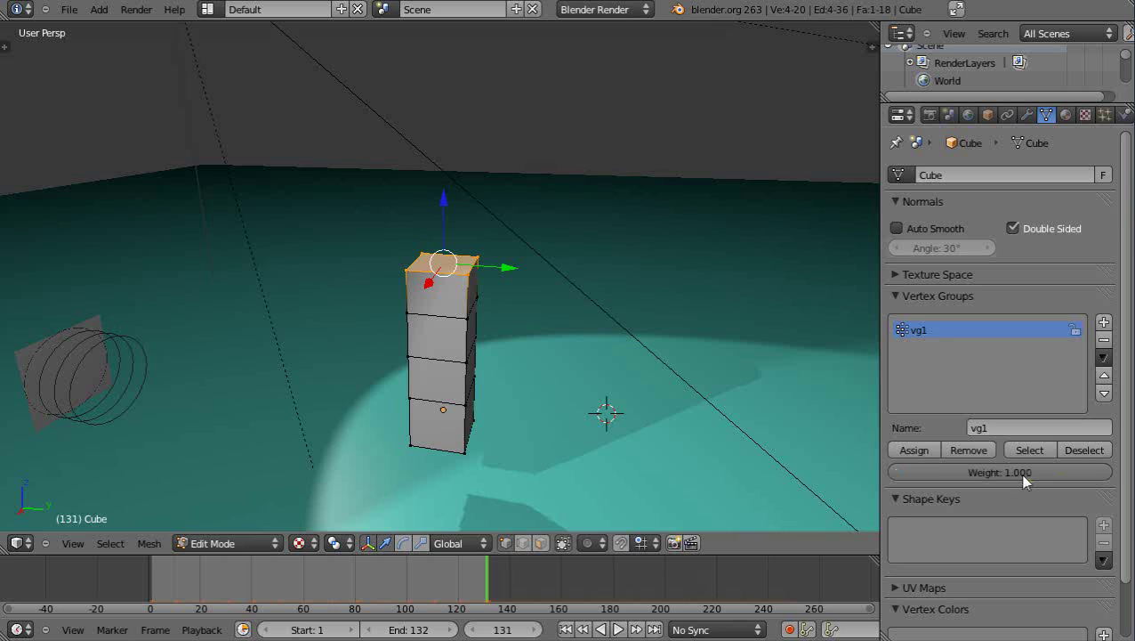
pyautogui.click(909, 450)
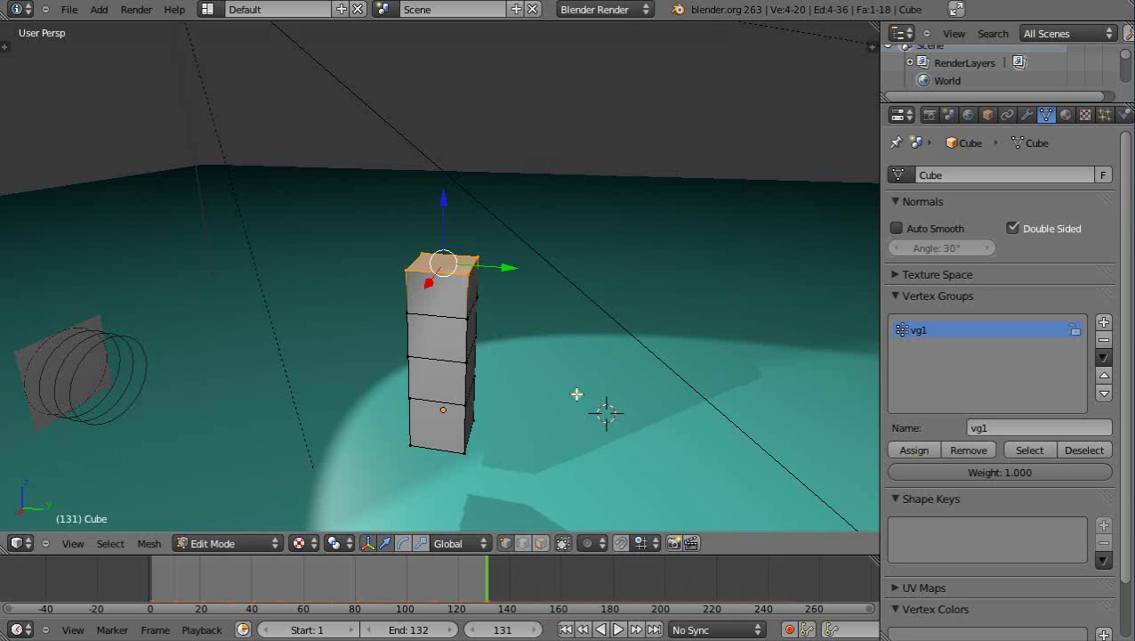
# Step: Check the column's vg1 weights in Weight Paint mode and return to Edit Mode
pyautogui.click(222, 543)
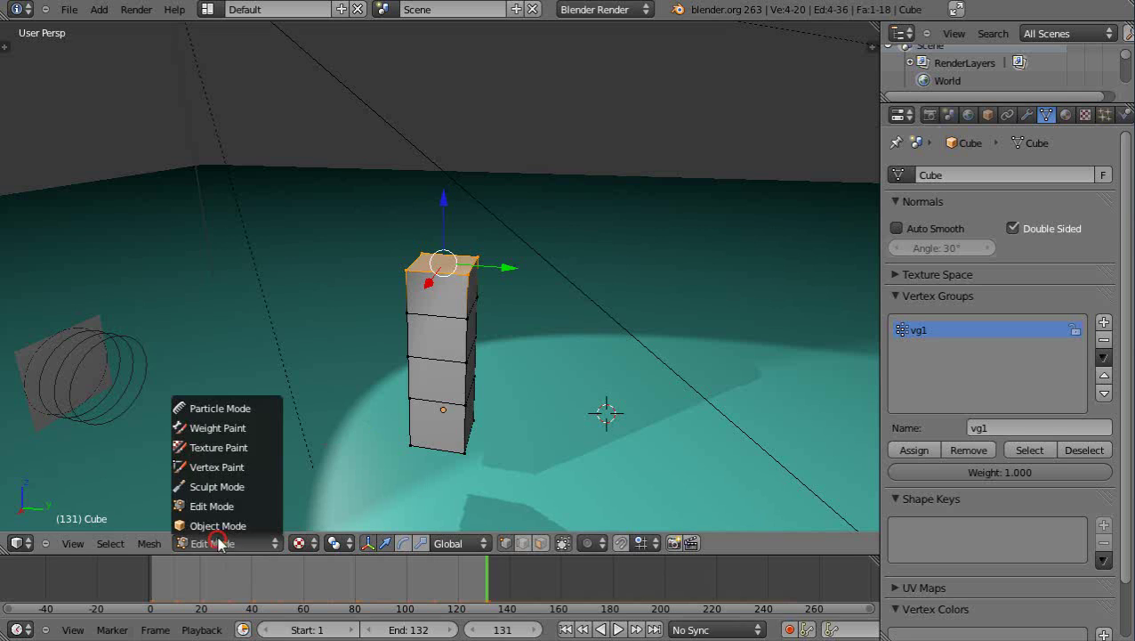
pyautogui.click(218, 430)
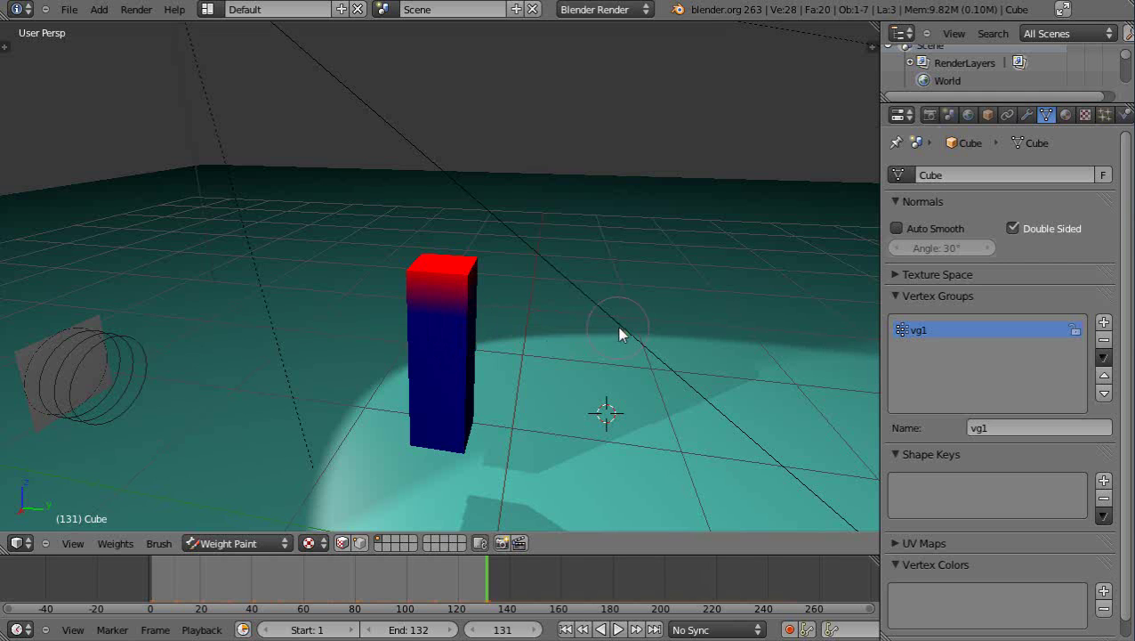
pyautogui.click(197, 543)
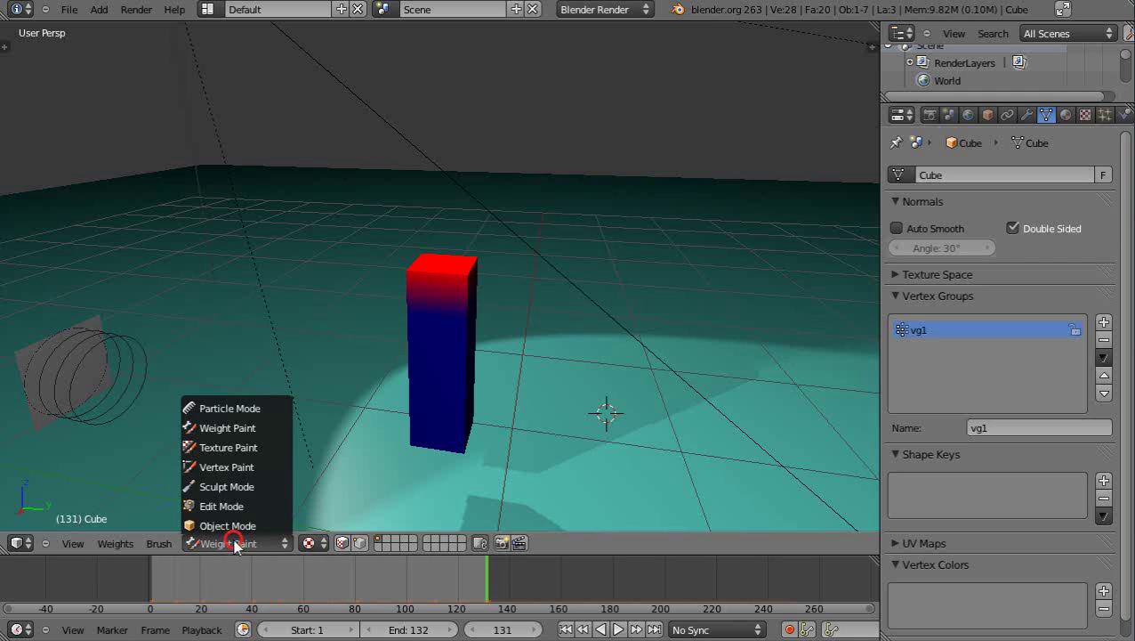
pyautogui.click(221, 506)
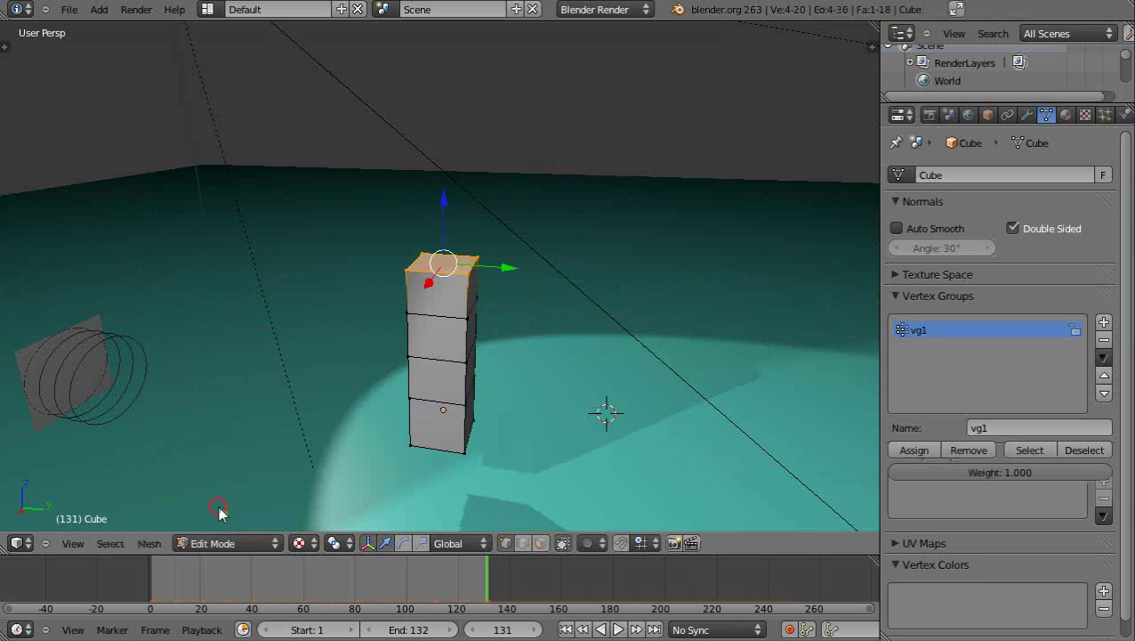
# Step: Select only the four vertices of the column's second ring from the top and assign them to vg1 with weight 0.8
pyautogui.moveTo(473, 406); pyautogui.dragTo(479, 407, button='middle')
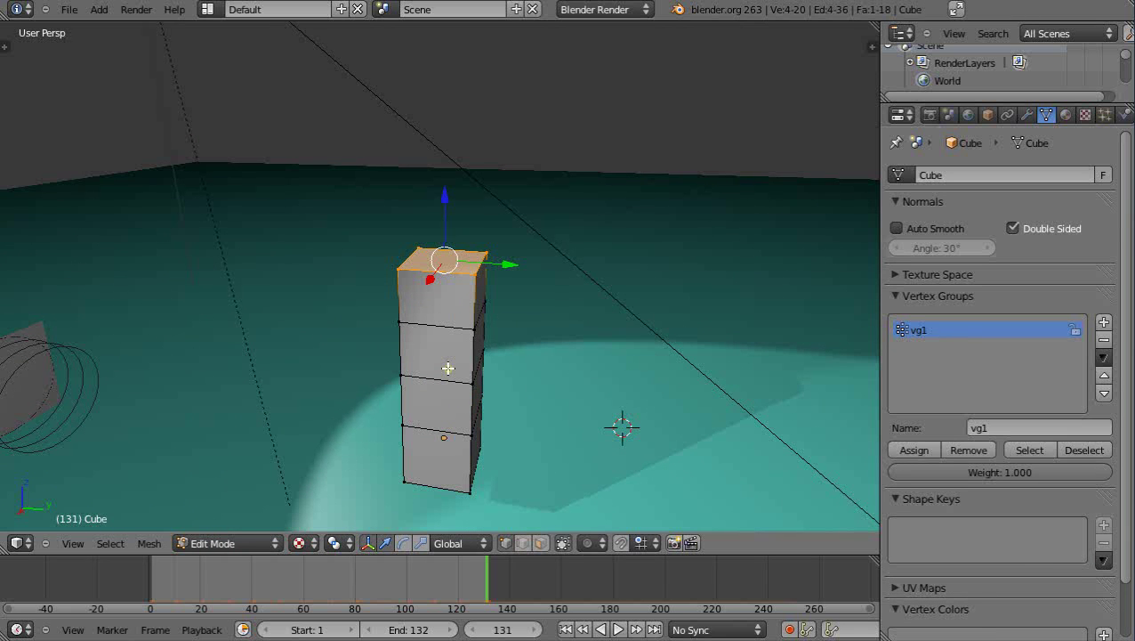
pyautogui.press('a')
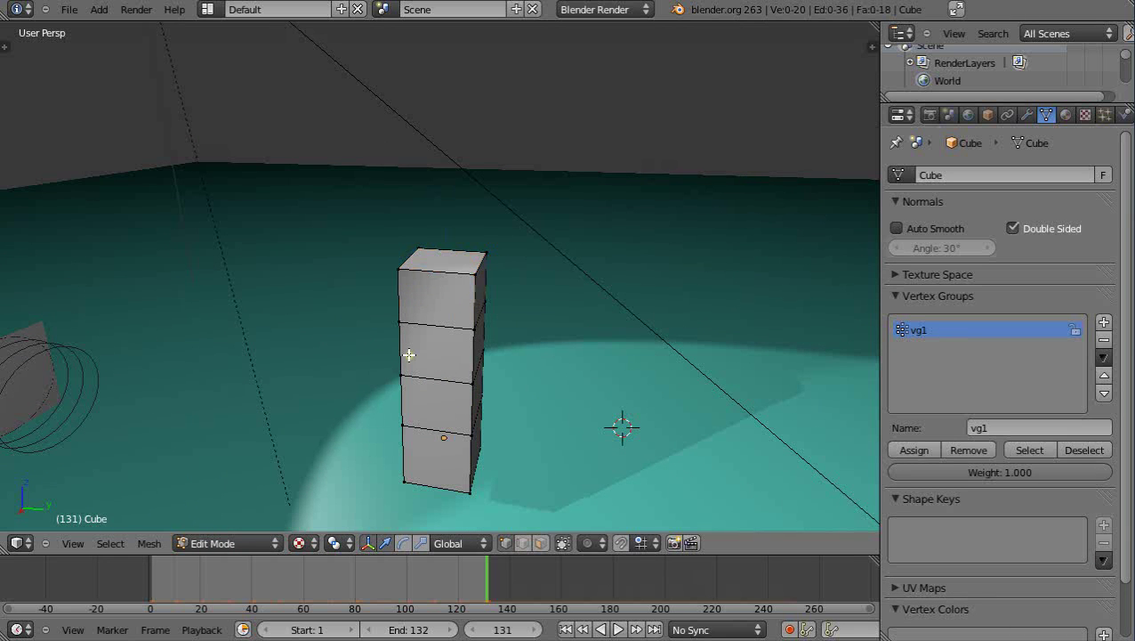
pyautogui.press('b')
pyautogui.moveTo(369, 303); pyautogui.dragTo(515, 347)
pyautogui.moveTo(532, 359); pyautogui.dragTo(111, 332, button='middle')
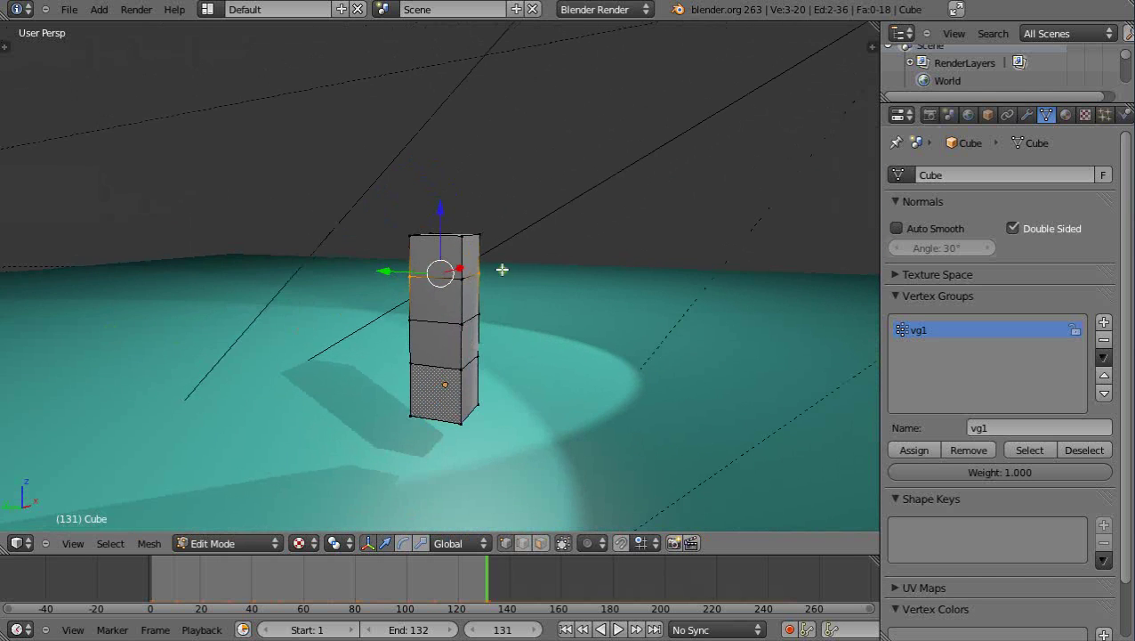
pyautogui.keyDown('shift'); pyautogui.rightClick(481, 293); pyautogui.keyUp('shift')
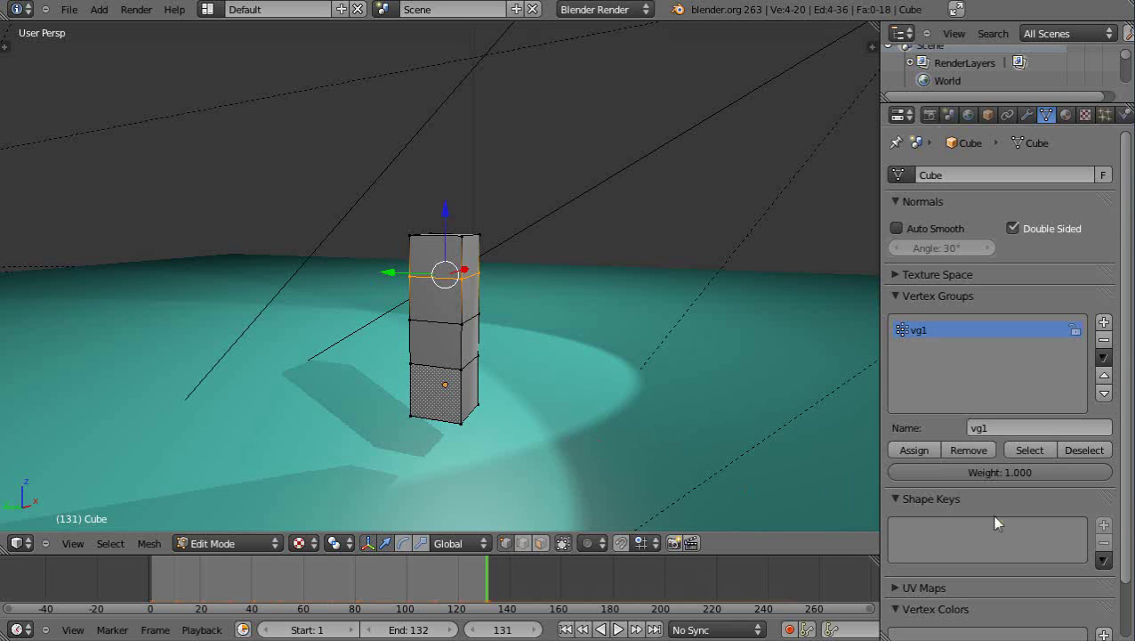
pyautogui.click(1017, 472)
pyautogui.press('BackSpace')
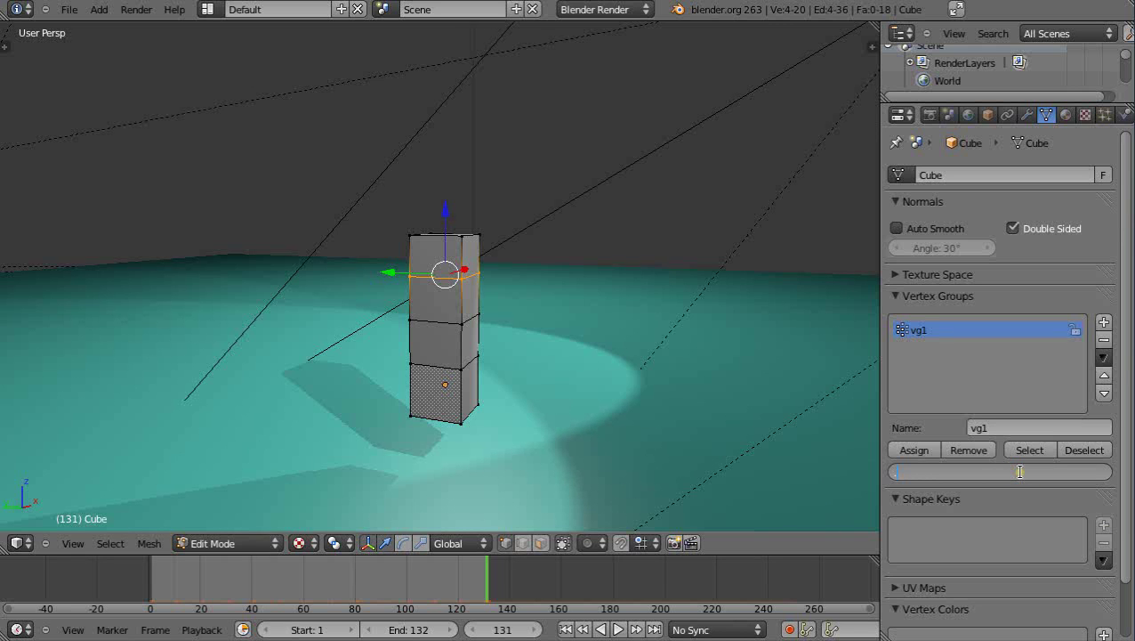
pyautogui.press('Return')
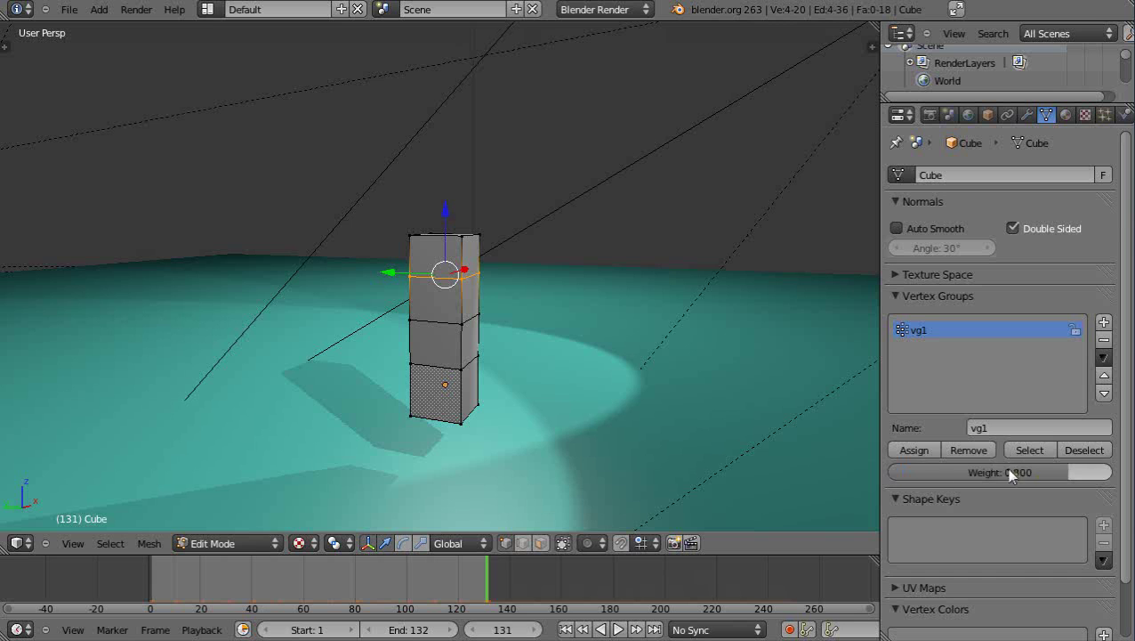
pyautogui.click(912, 451)
pyautogui.scroll(1, 420, 427)
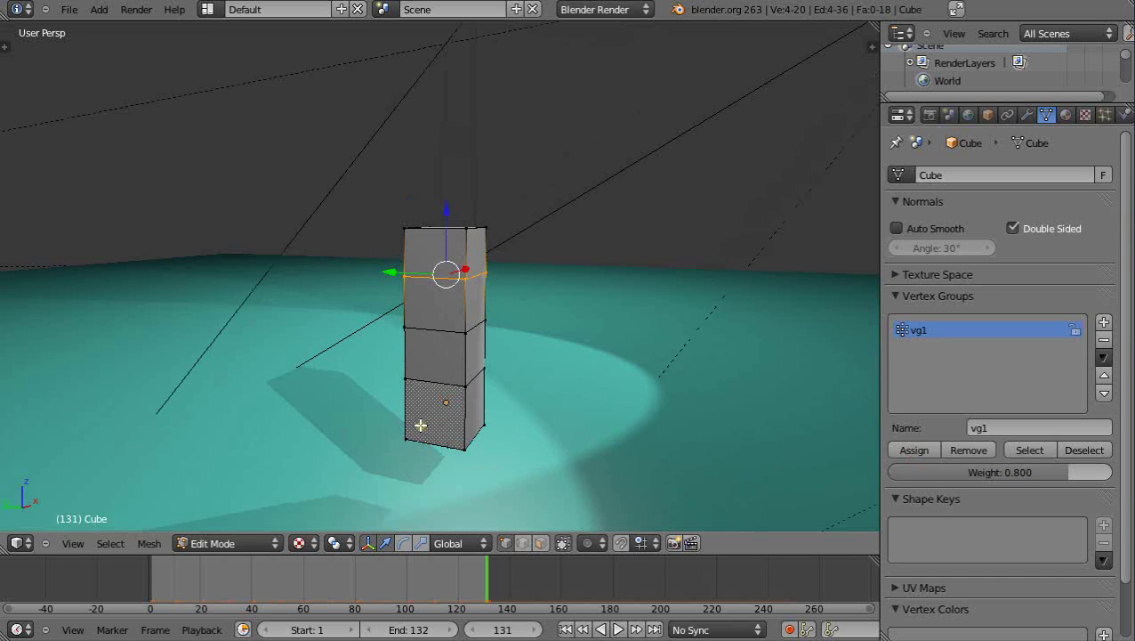
pyautogui.press('a')
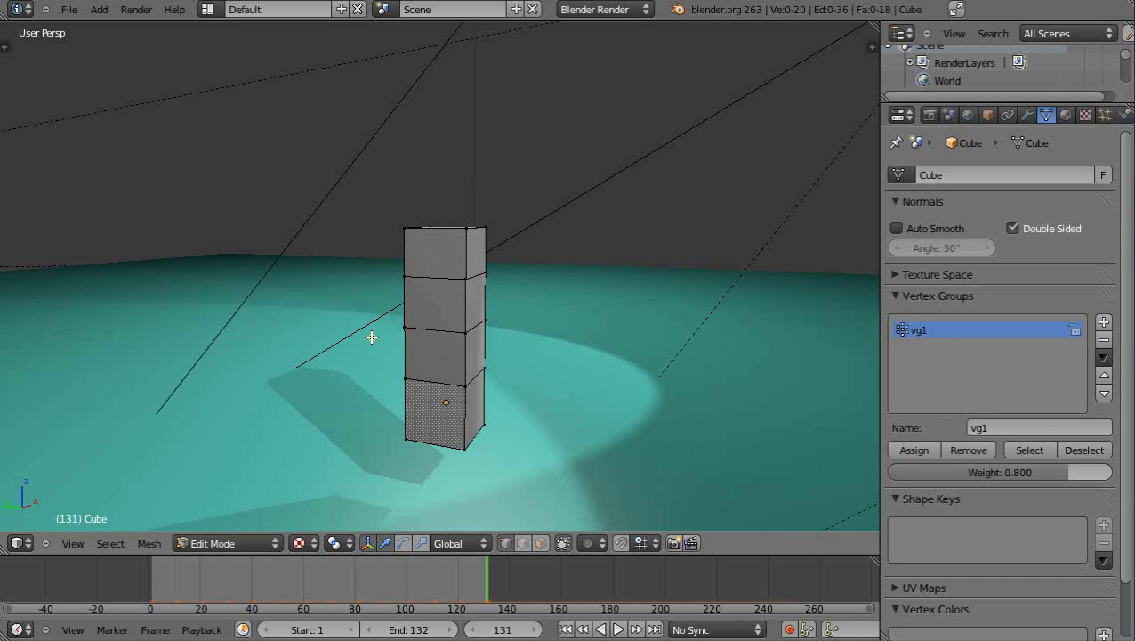
pyautogui.press('b')
pyautogui.moveTo(367, 312); pyautogui.dragTo(530, 370)
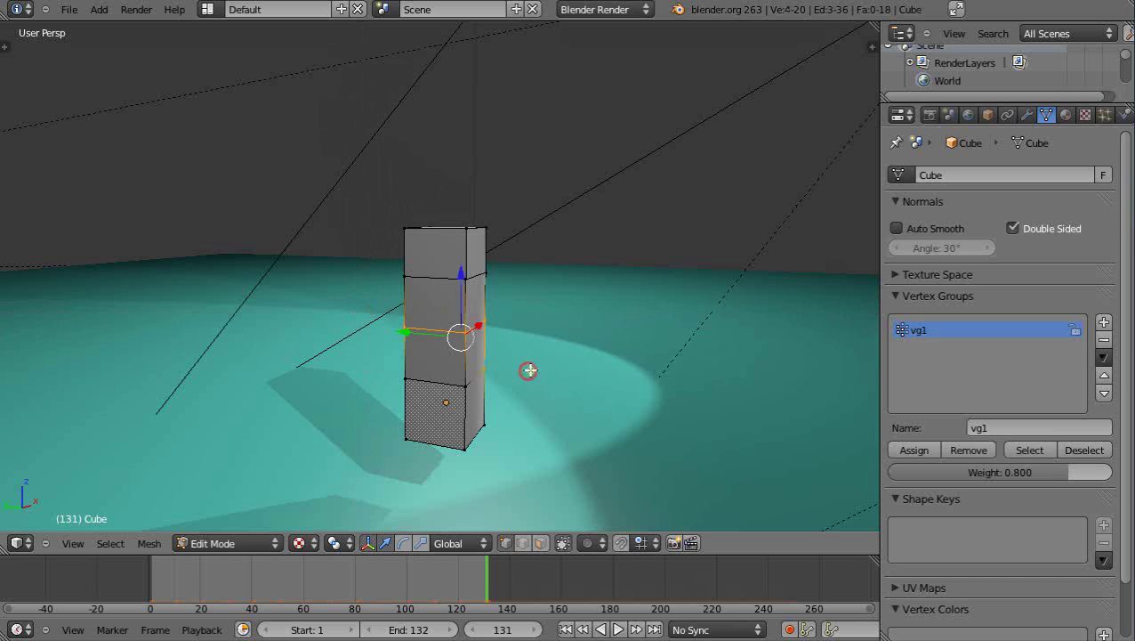
pyautogui.moveTo(585, 388); pyautogui.dragTo(520, 401, button='middle')
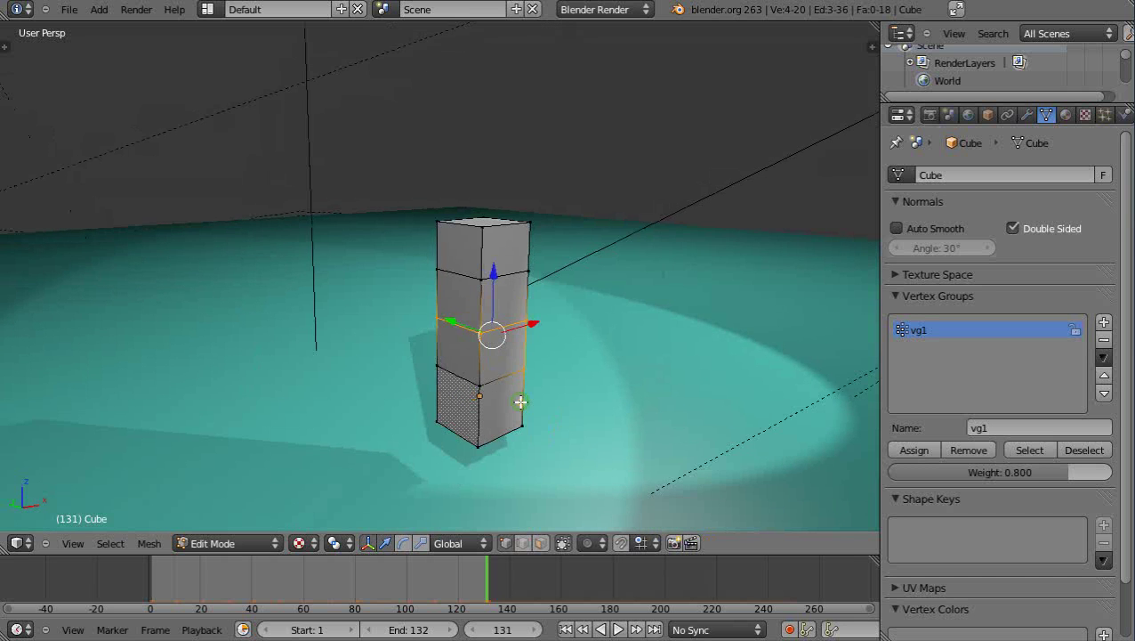
# Step: Select only the four vertices of the column's middle ring and assign them to vg1 with weight 0.5
pyautogui.press('a')
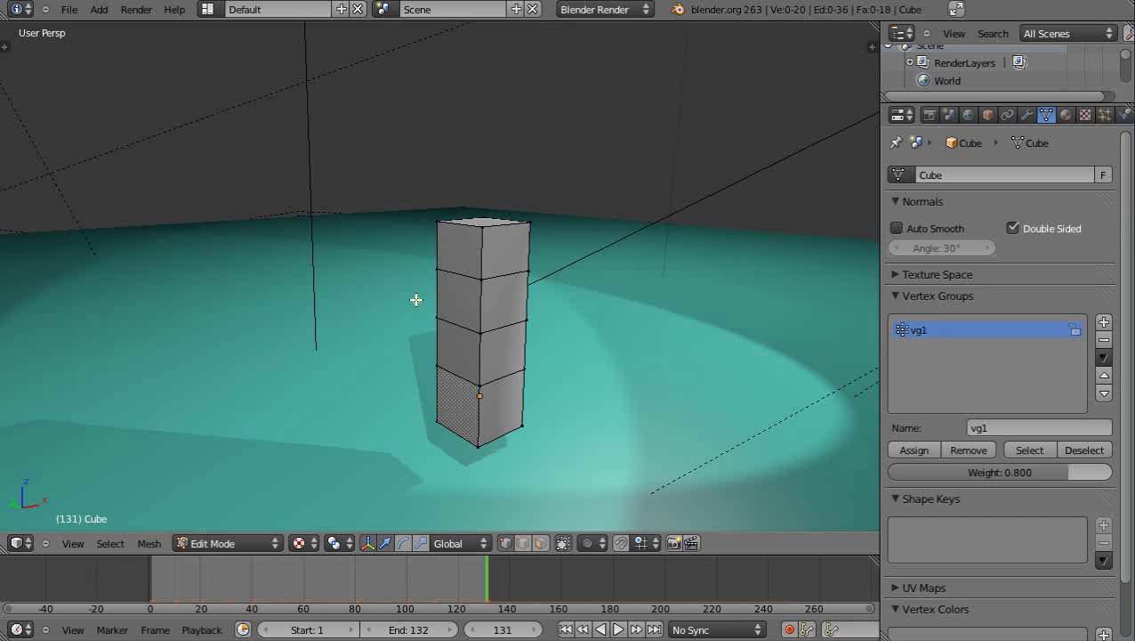
pyautogui.press('b')
pyautogui.moveTo(415, 300); pyautogui.dragTo(562, 339)
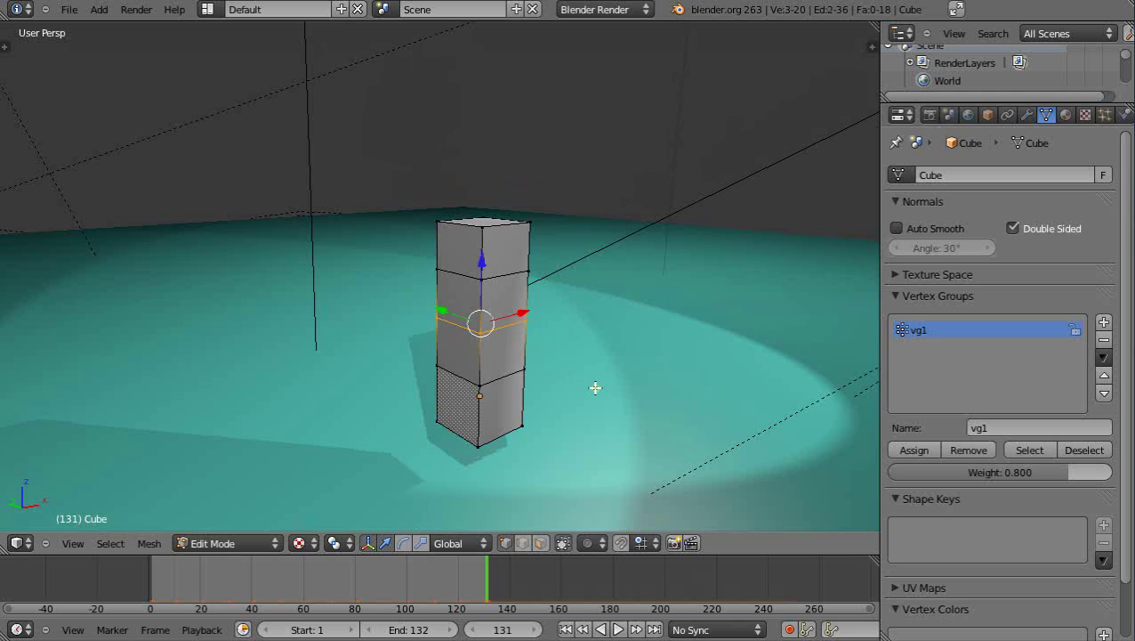
pyautogui.moveTo(498, 395); pyautogui.dragTo(147, 380, button='middle')
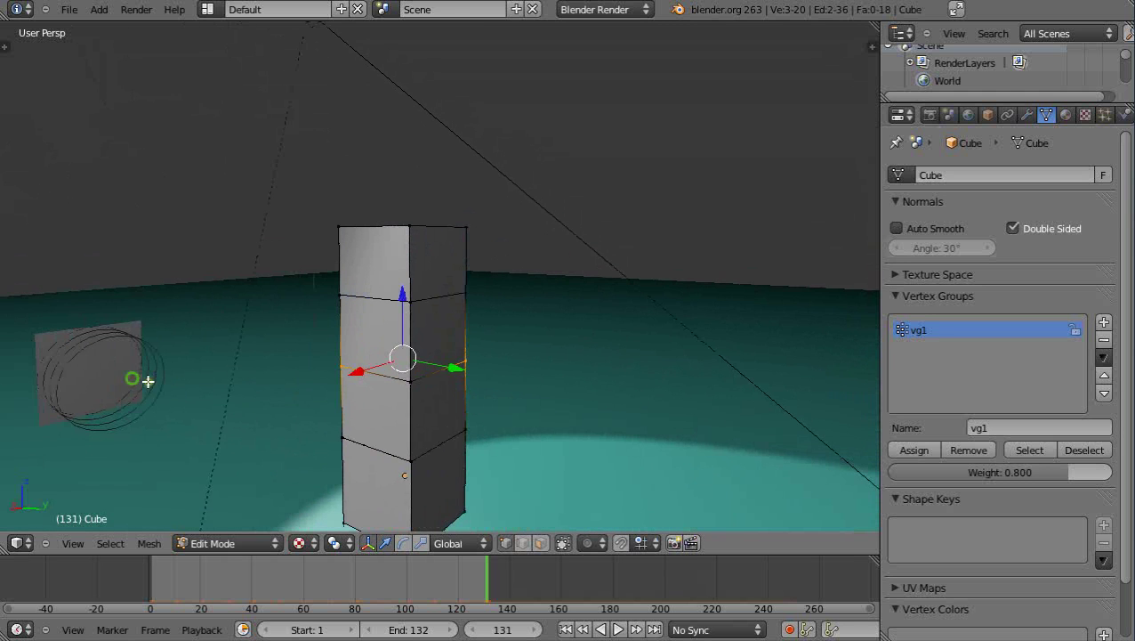
pyautogui.press('b')
pyautogui.moveTo(354, 367); pyautogui.dragTo(422, 397)
pyautogui.moveTo(424, 417); pyautogui.dragTo(594, 398, button='middle')
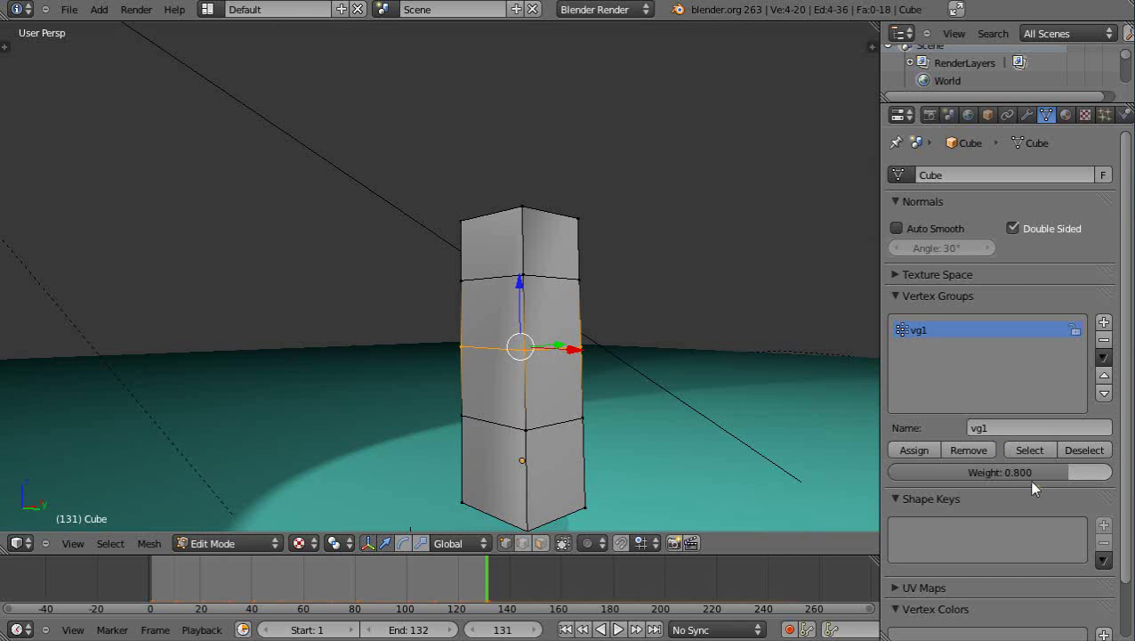
pyautogui.click(1009, 475)
pyautogui.press('BackSpace')
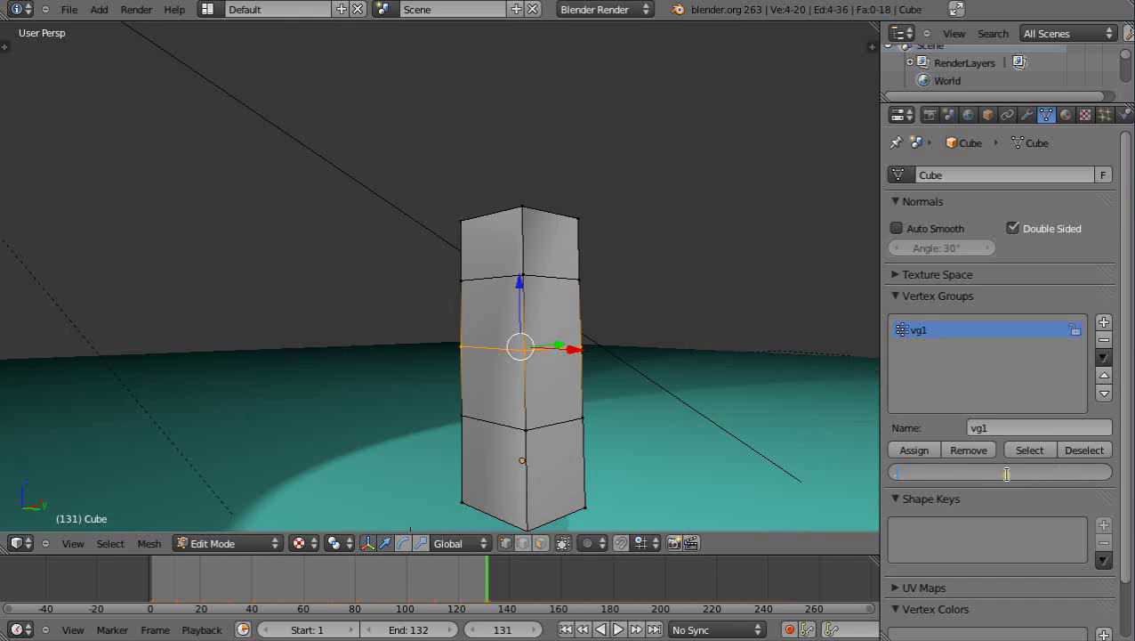
pyautogui.write('.5')
pyautogui.press('Return')
pyautogui.click(915, 450)
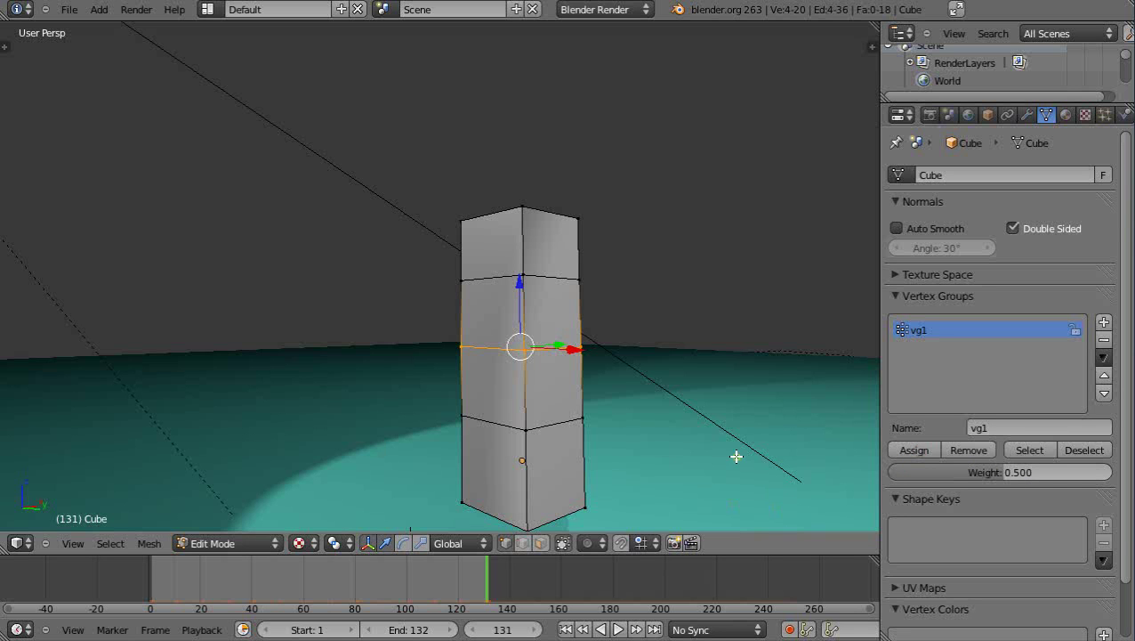
# Step: Select only the four vertices of the column's second ring from the bottom and assign them to vg1 with weight 0.2
pyautogui.press('a')
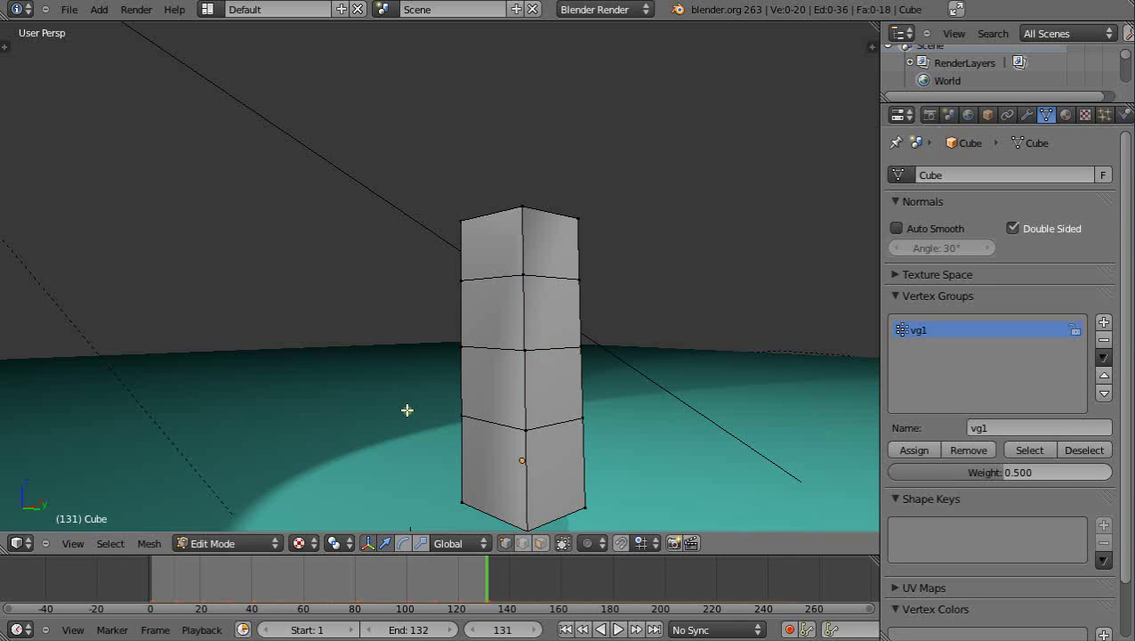
pyautogui.press('b')
pyautogui.moveTo(401, 392); pyautogui.dragTo(659, 452)
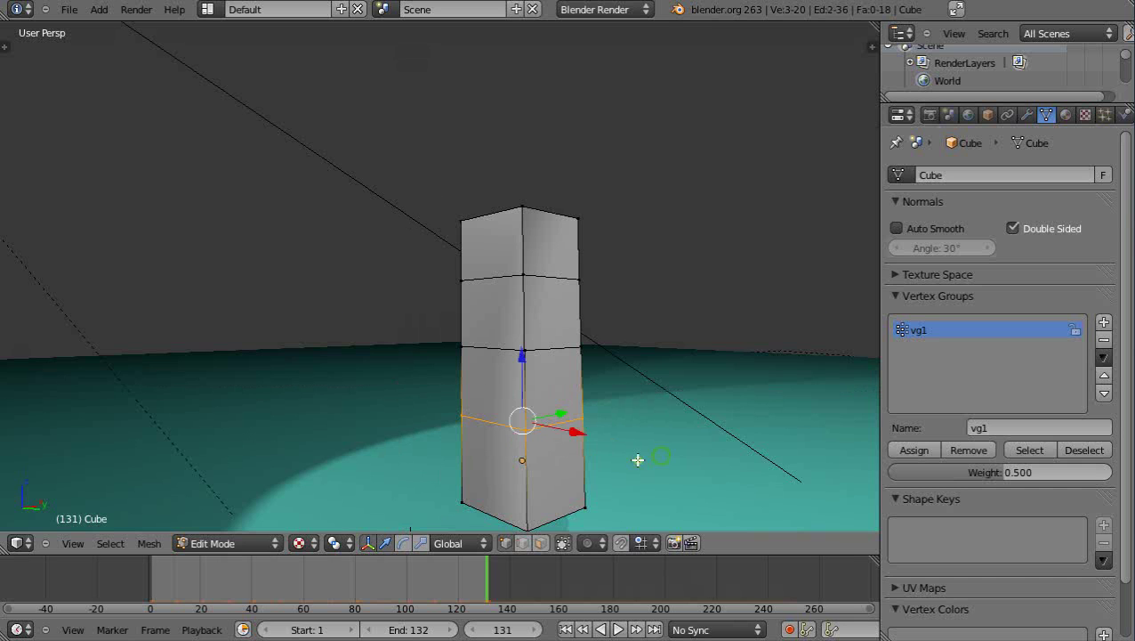
pyautogui.moveTo(637, 460); pyautogui.dragTo(386, 472, button='middle')
pyautogui.press('b')
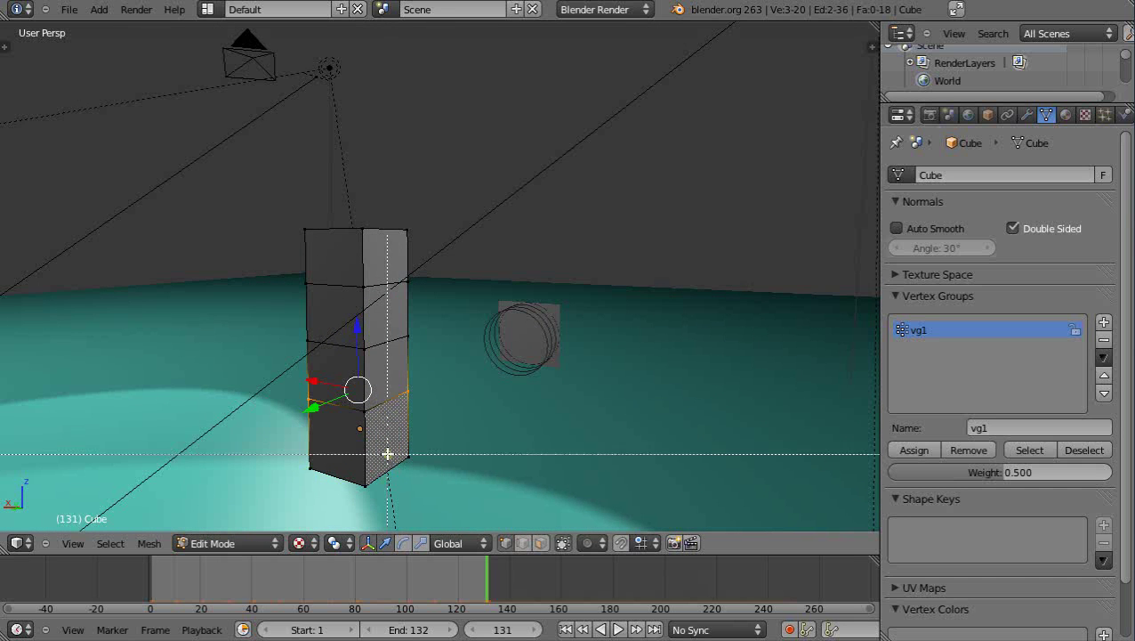
pyautogui.moveTo(352, 392); pyautogui.dragTo(392, 435)
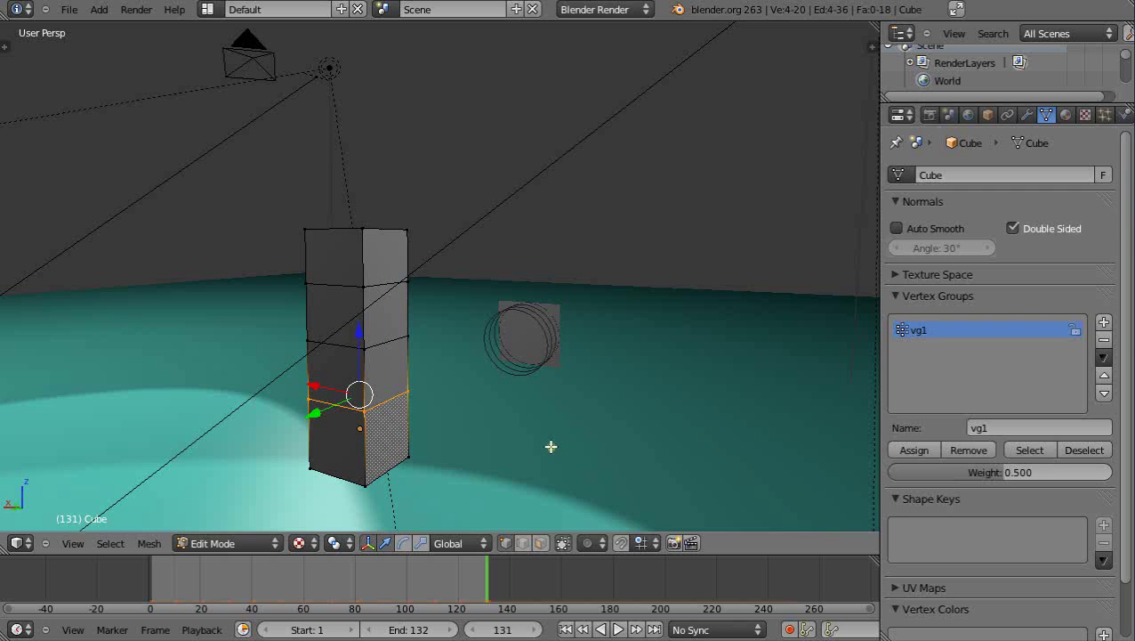
pyautogui.click(1027, 472)
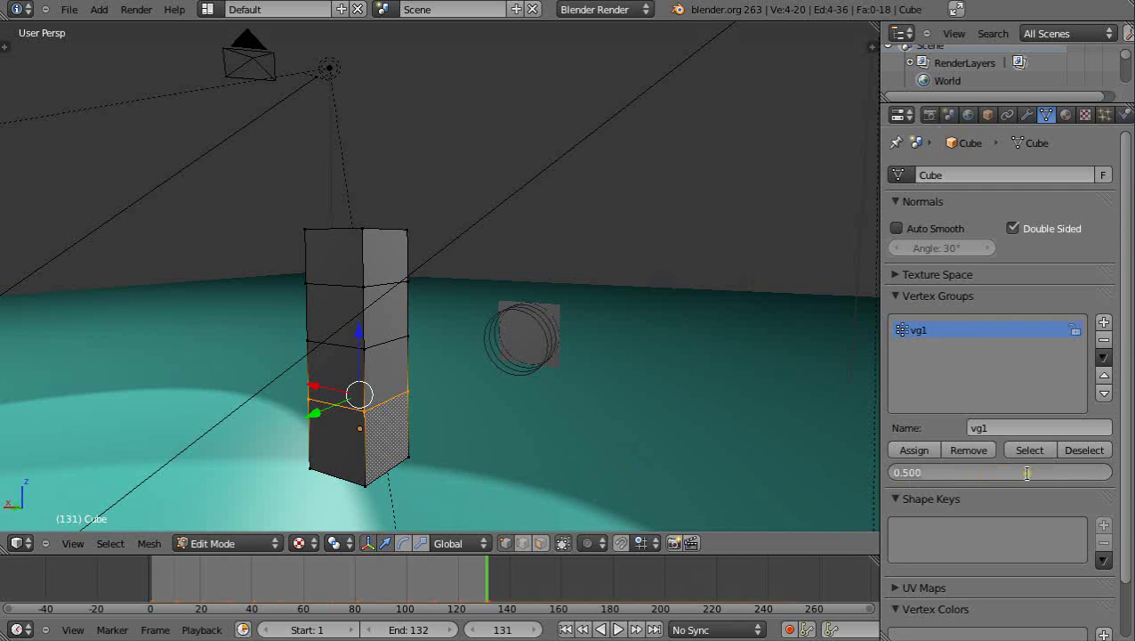
pyautogui.press('BackSpace')
pyautogui.press('Return')
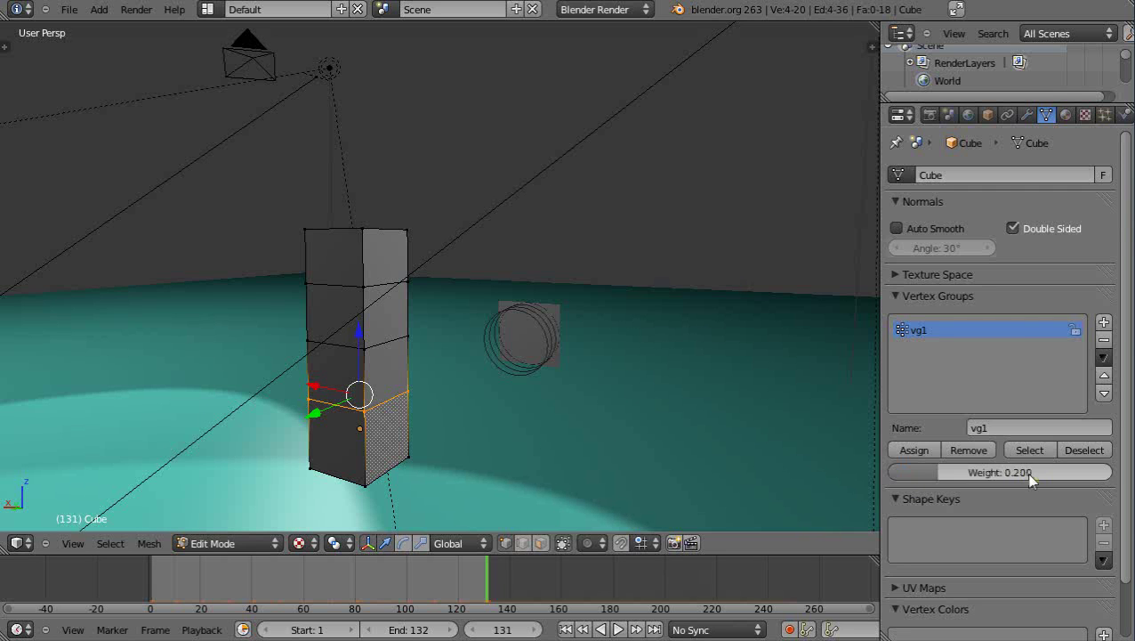
pyautogui.click(902, 453)
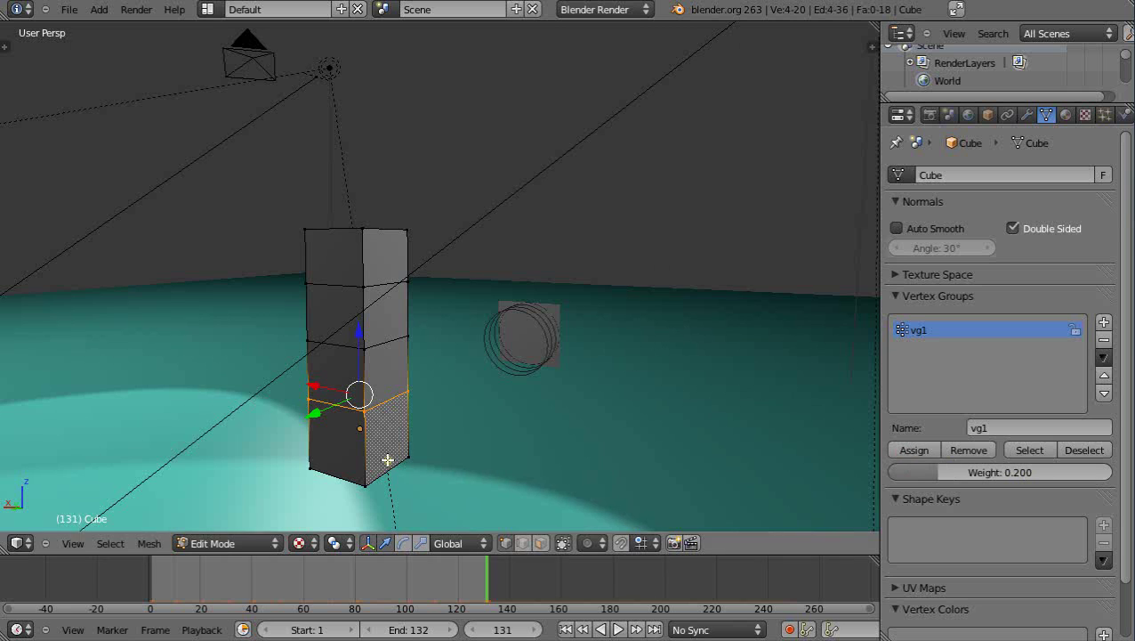
# Step: Switch the column to Weight Paint mode and examine its vg1 weight gradient from several sides
pyautogui.scroll(-4, 383, 452)
pyautogui.scroll(3, 386, 445)
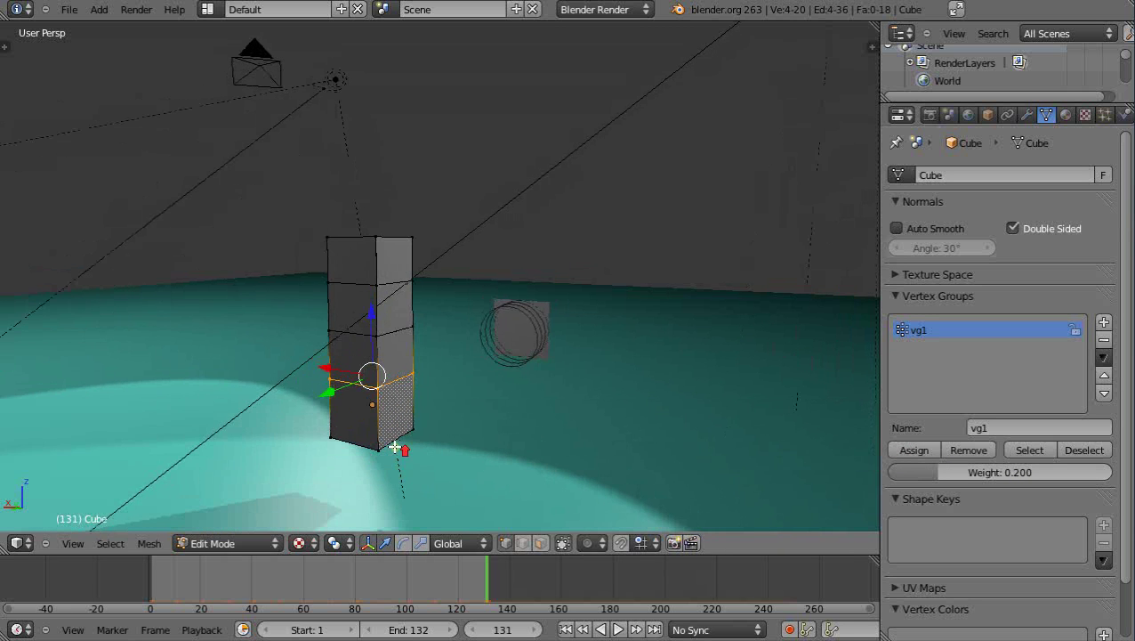
pyautogui.click(224, 542)
pyautogui.click(218, 425)
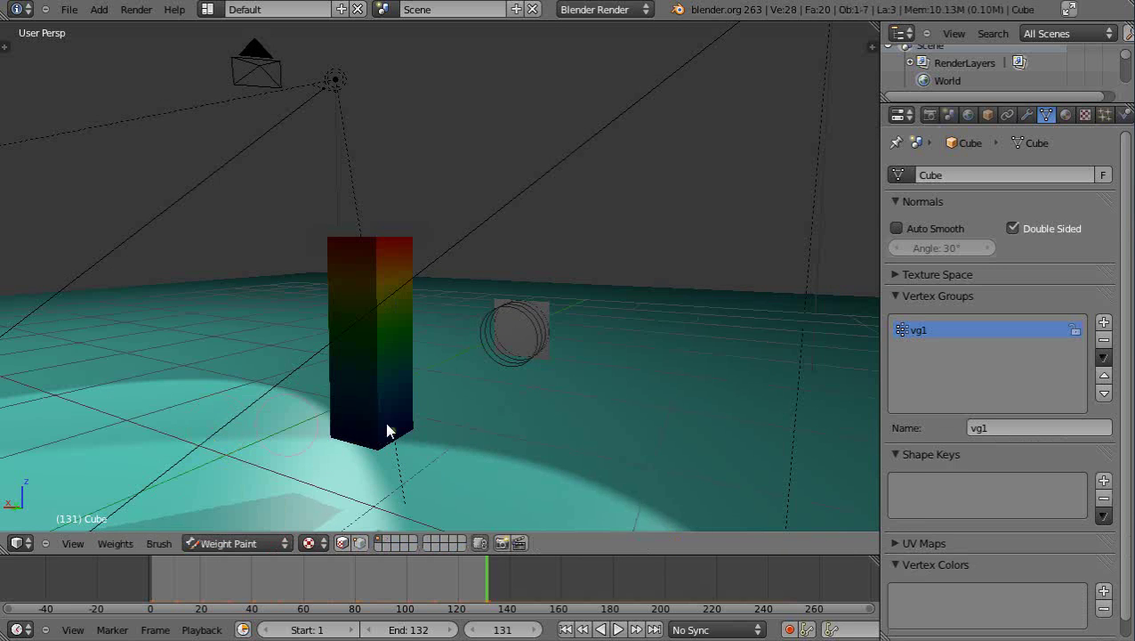
pyautogui.scroll(2, 412, 420)
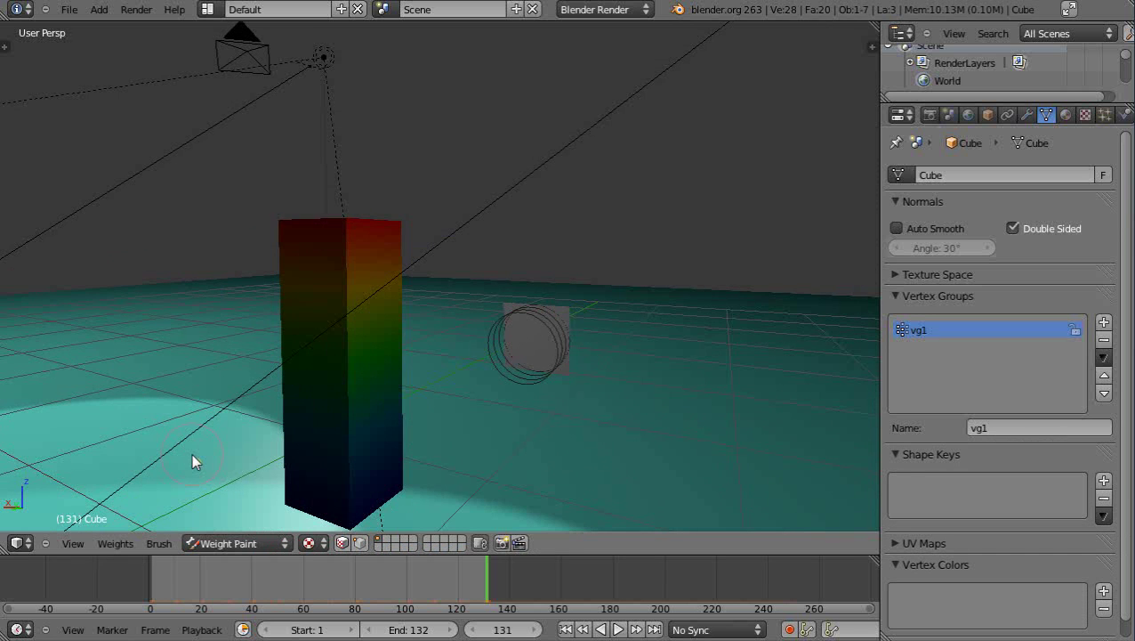
pyautogui.moveTo(188, 467); pyautogui.dragTo(456, 492, button='middle')
pyautogui.scroll(-3, 532, 483)
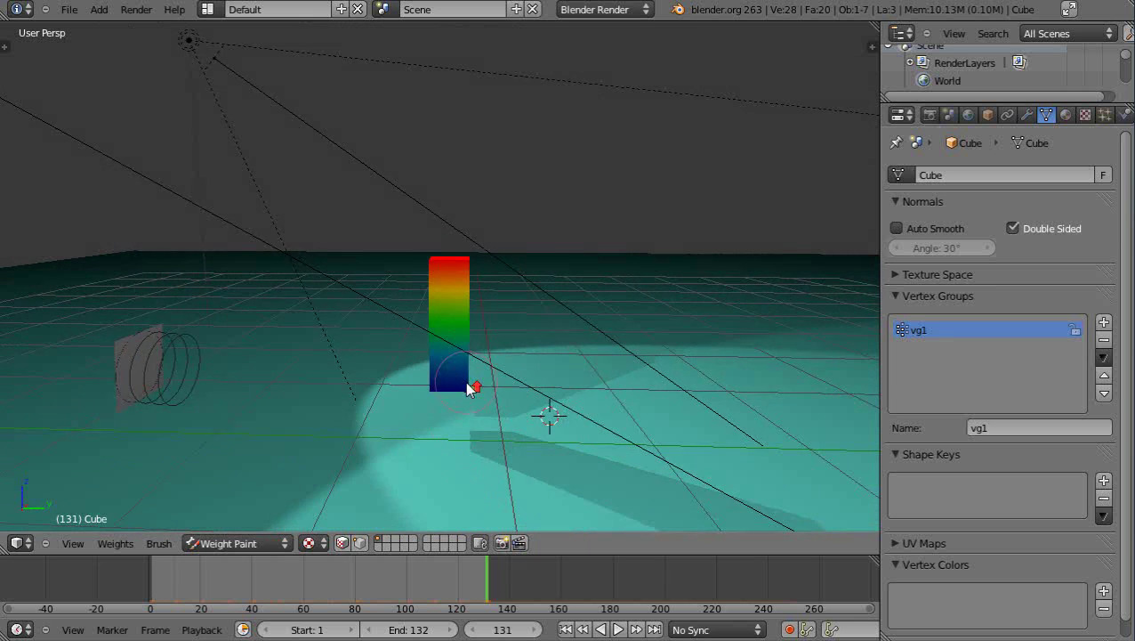
pyautogui.scroll(3, 471, 387)
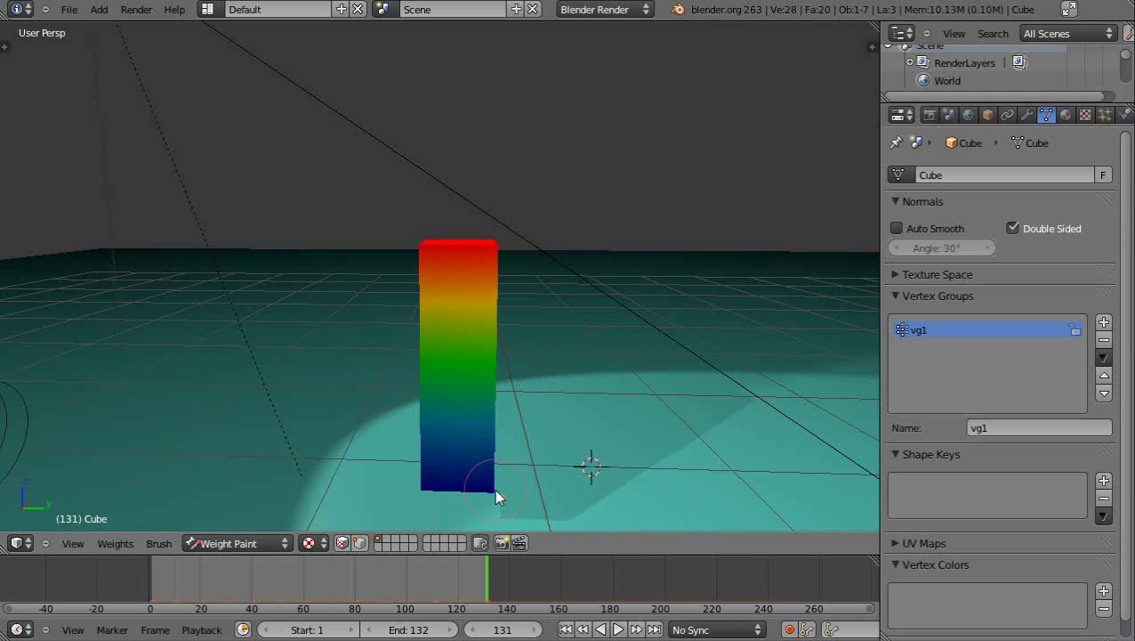
pyautogui.scroll(-3, 508, 410)
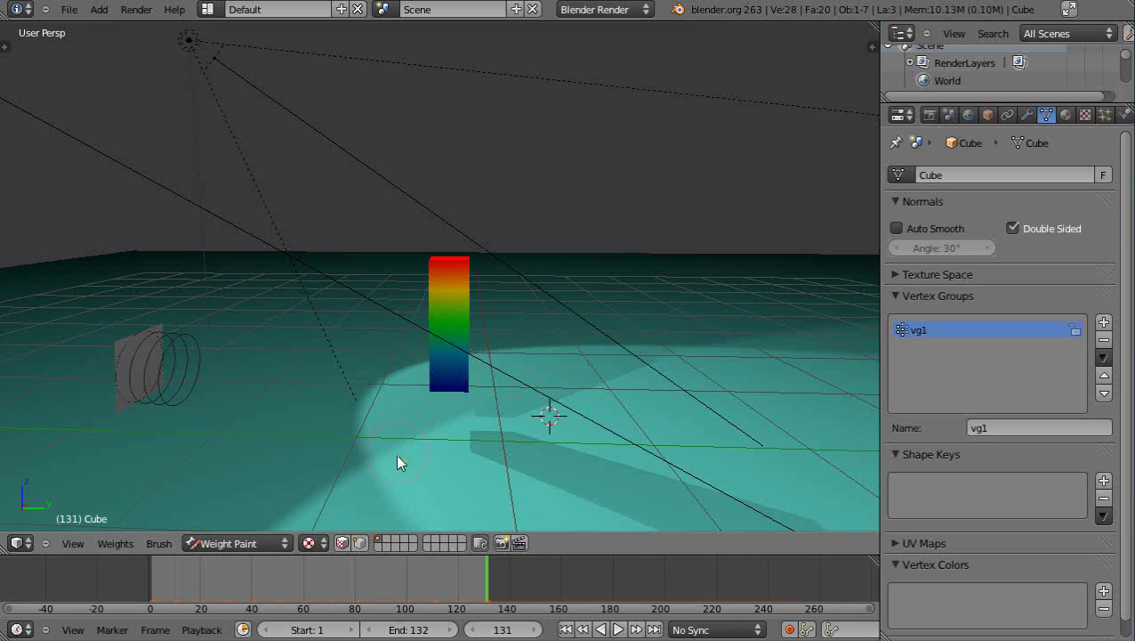
# Step: Play the animation briefly to check how the weighted column reacts to the wind
pyautogui.hotkey('alt', 'a')
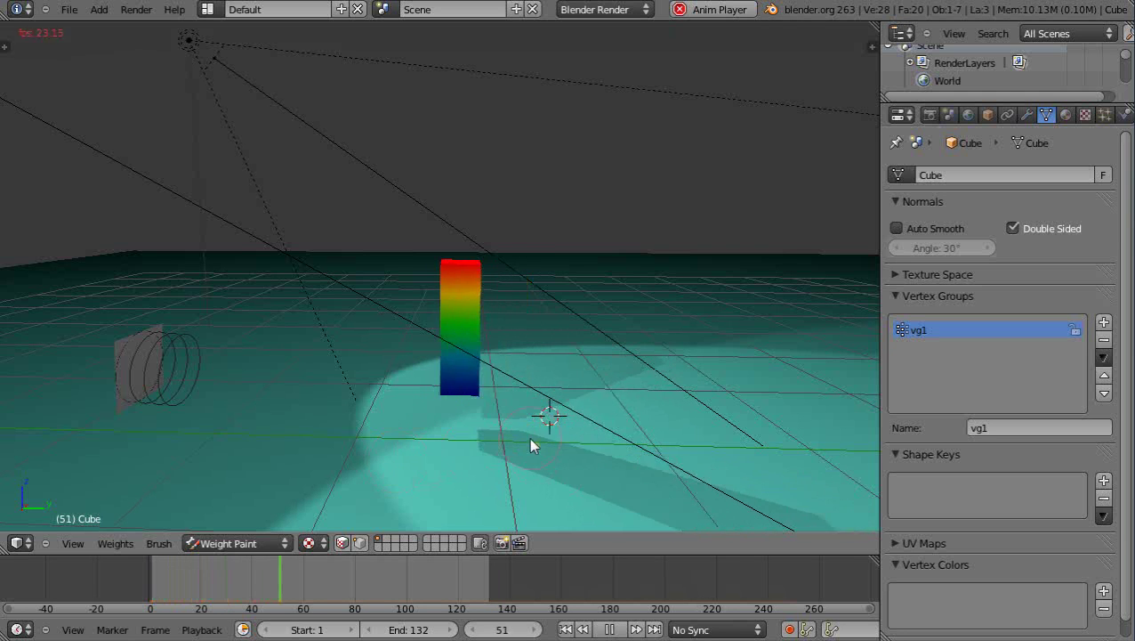
pyautogui.press('Escape')
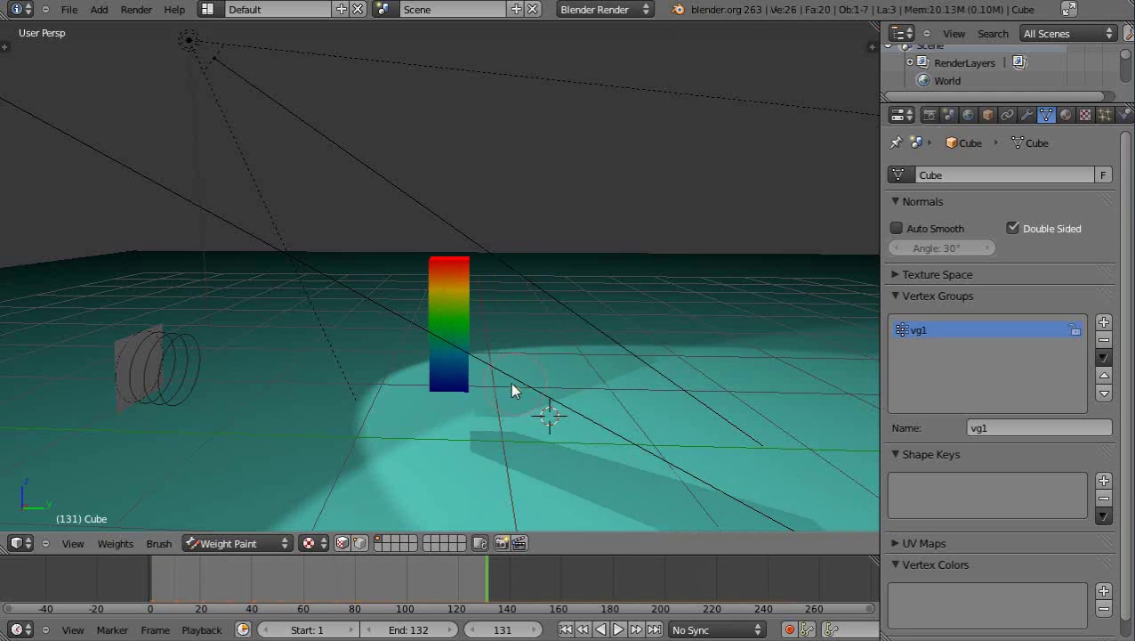
pyautogui.hotkey('ctrl', 'z')
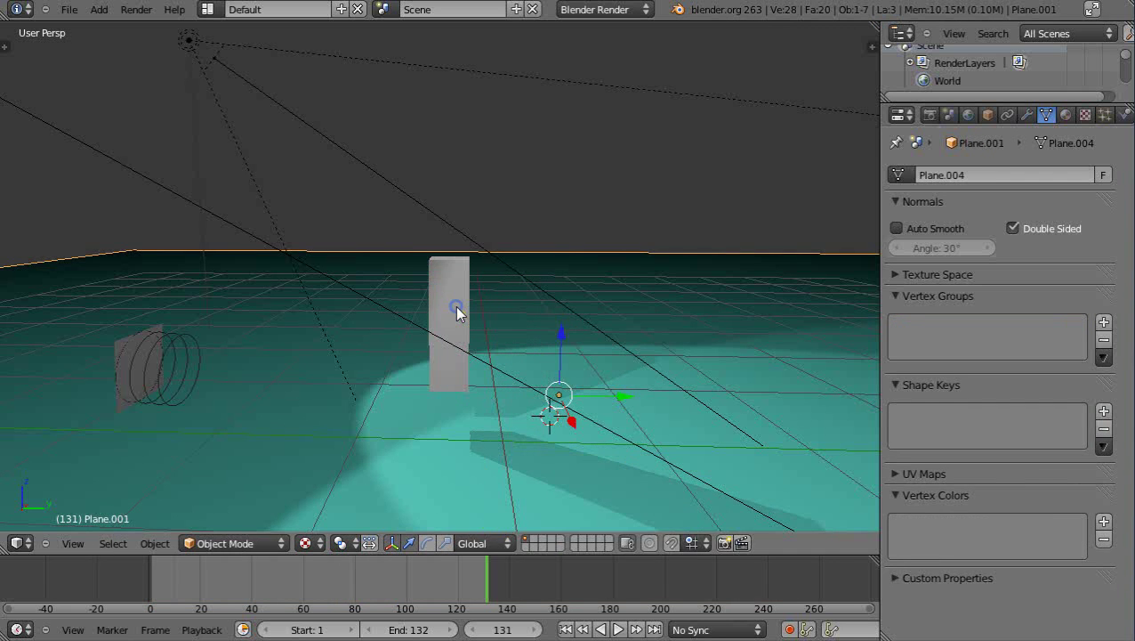
pyautogui.hotkey('ctrl', 'shift', 'z')
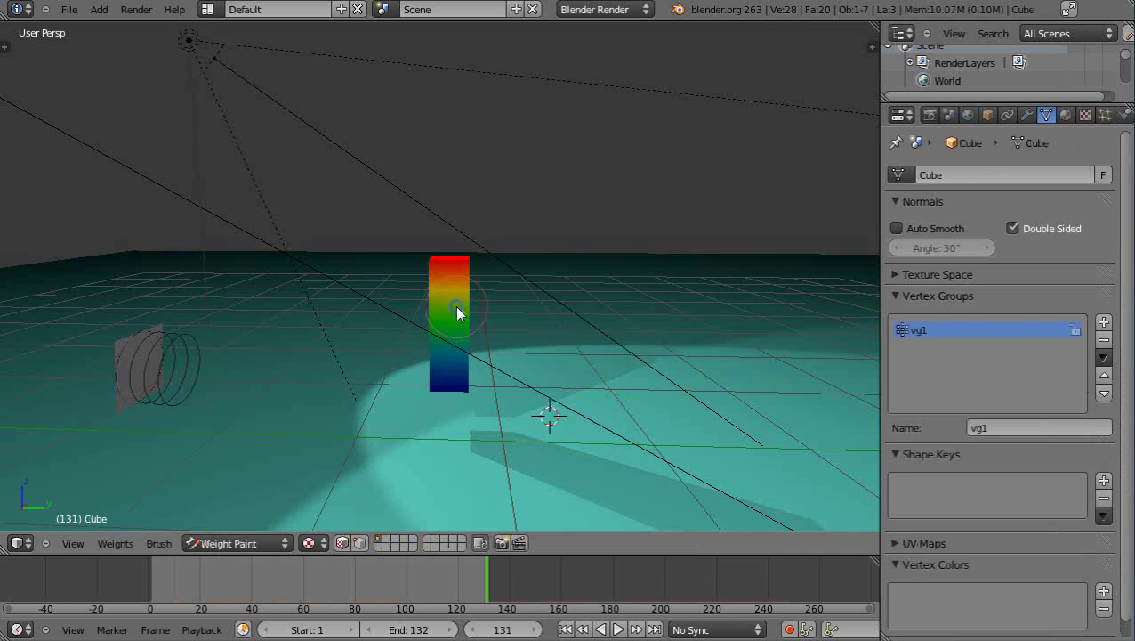
# Step: Set the column's Soft Body Goal vertex group to vg1 and, during playback, its default goal strength to 0.610
pyautogui.click(1124, 116)
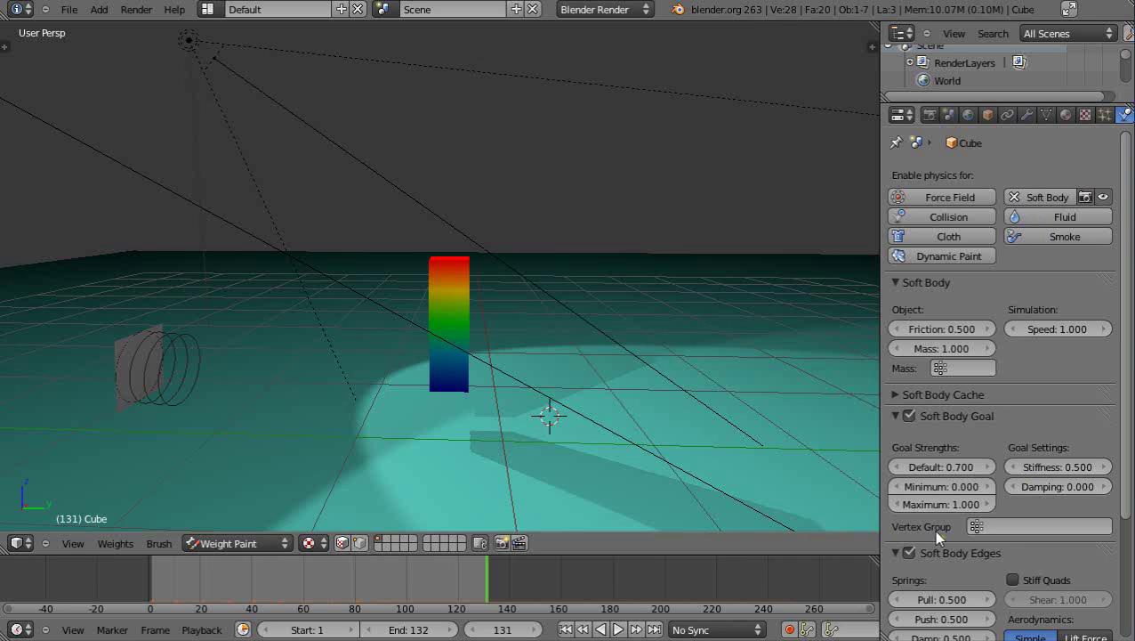
pyautogui.click(1007, 526)
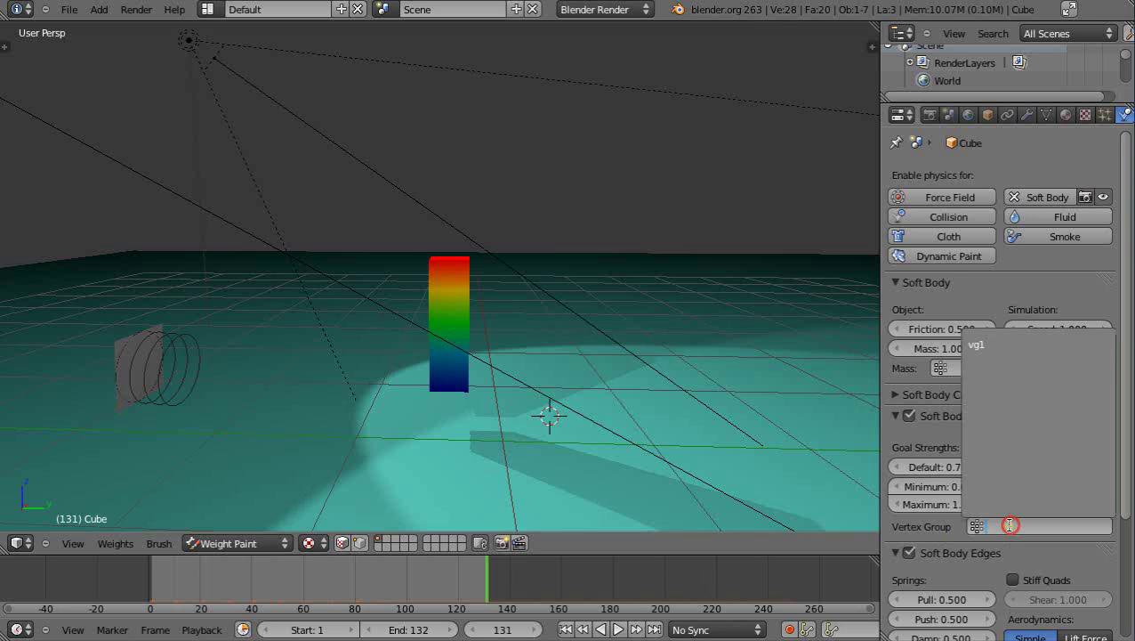
pyautogui.click(979, 346)
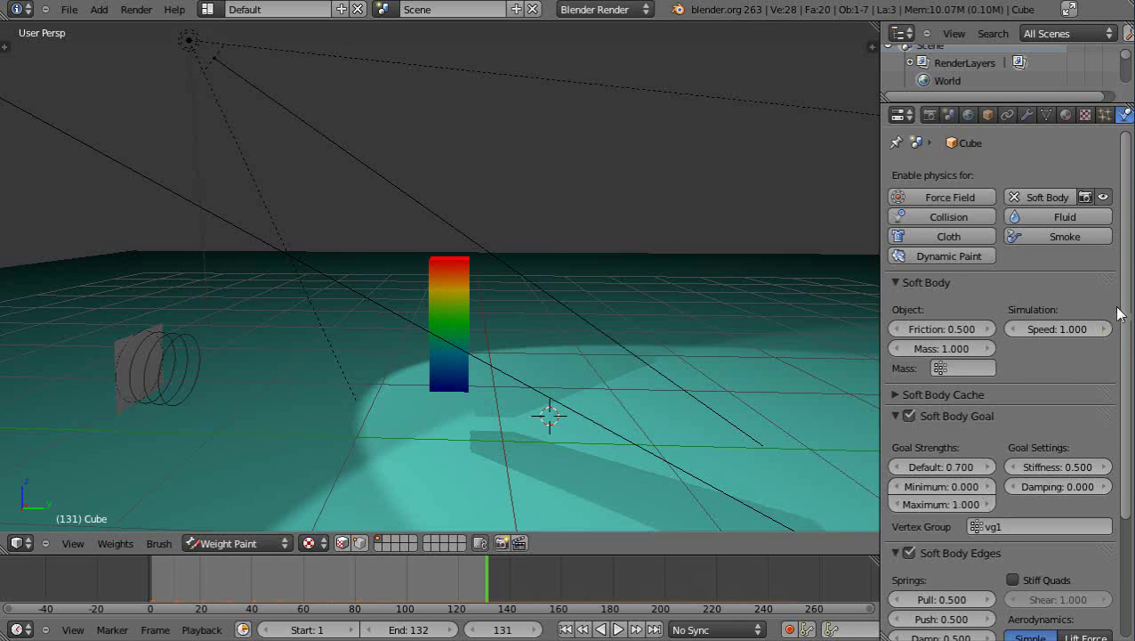
pyautogui.moveTo(1124, 307); pyautogui.dragTo(1125, 356)
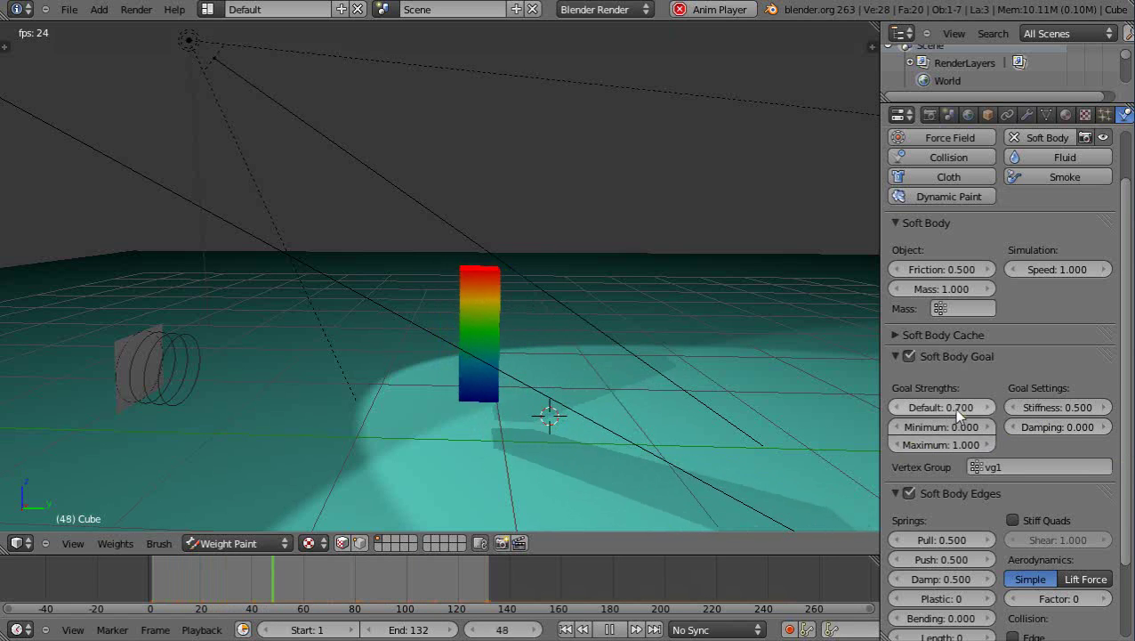
pyautogui.moveTo(955, 406); pyautogui.dragTo(915, 411)
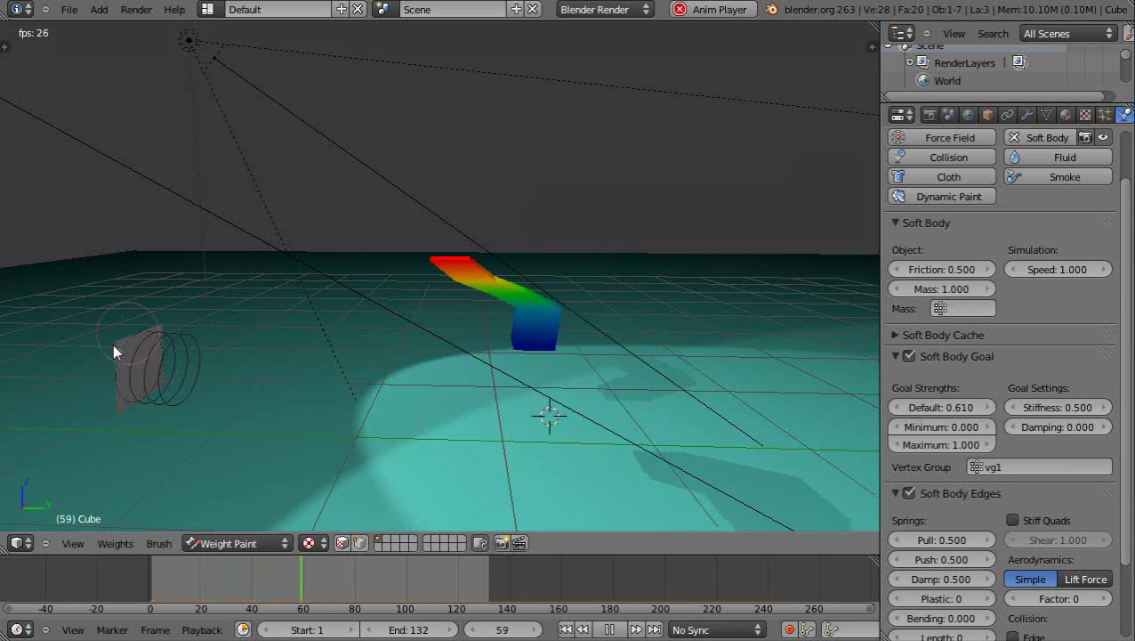
# Step: In Object Mode, select the wind plane, set its force field strength to 0.104 during playback, and stop the animation
pyautogui.hotkey('ctrl', 'Tab')
pyautogui.rightClick(134, 361)
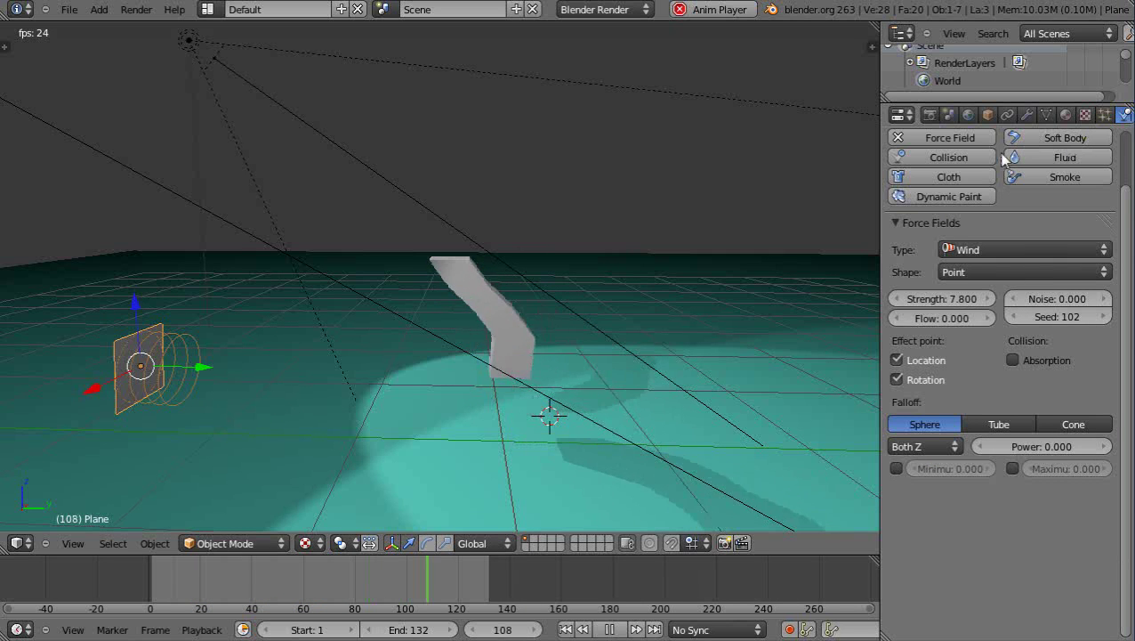
pyautogui.moveTo(943, 300); pyautogui.dragTo(918, 311)
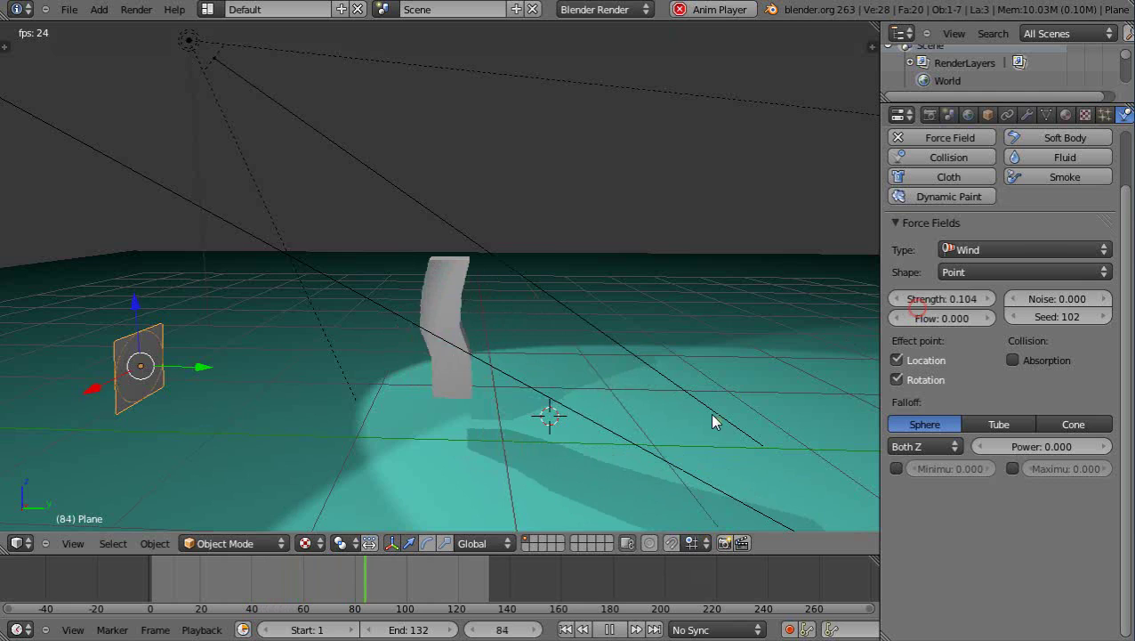
pyautogui.scroll(2, 630, 443)
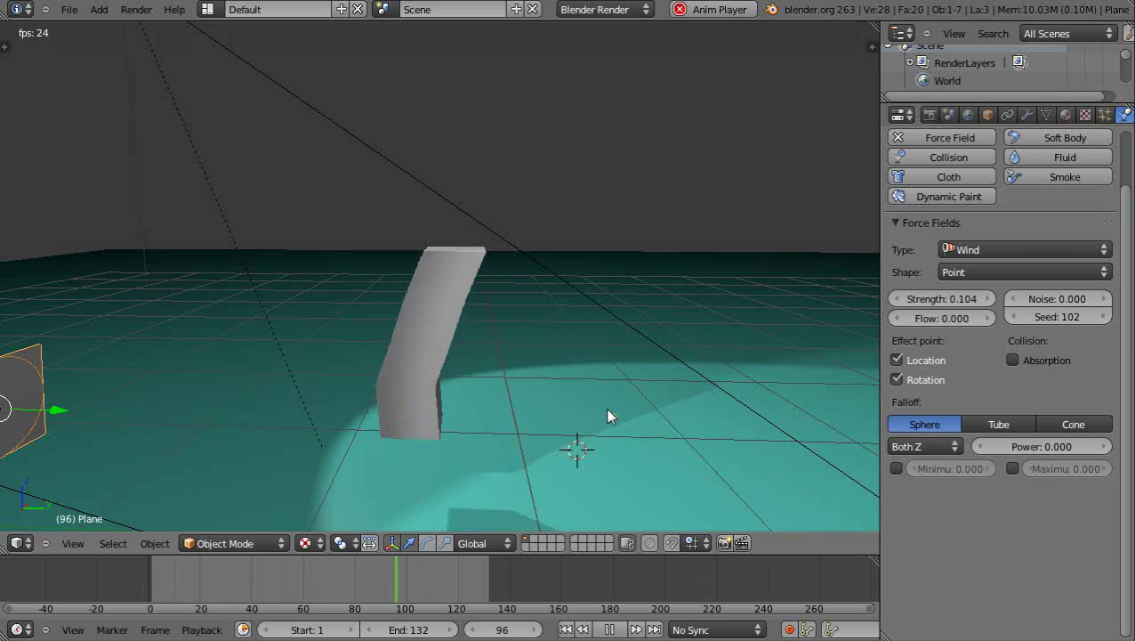
pyautogui.hotkey('alt', 'a')
# Step: Select the column, enter Edit Mode, and subdivide its whole mesh twice
pyautogui.rightClick(450, 323)
pyautogui.hotkey('ctrl', 'Tab')
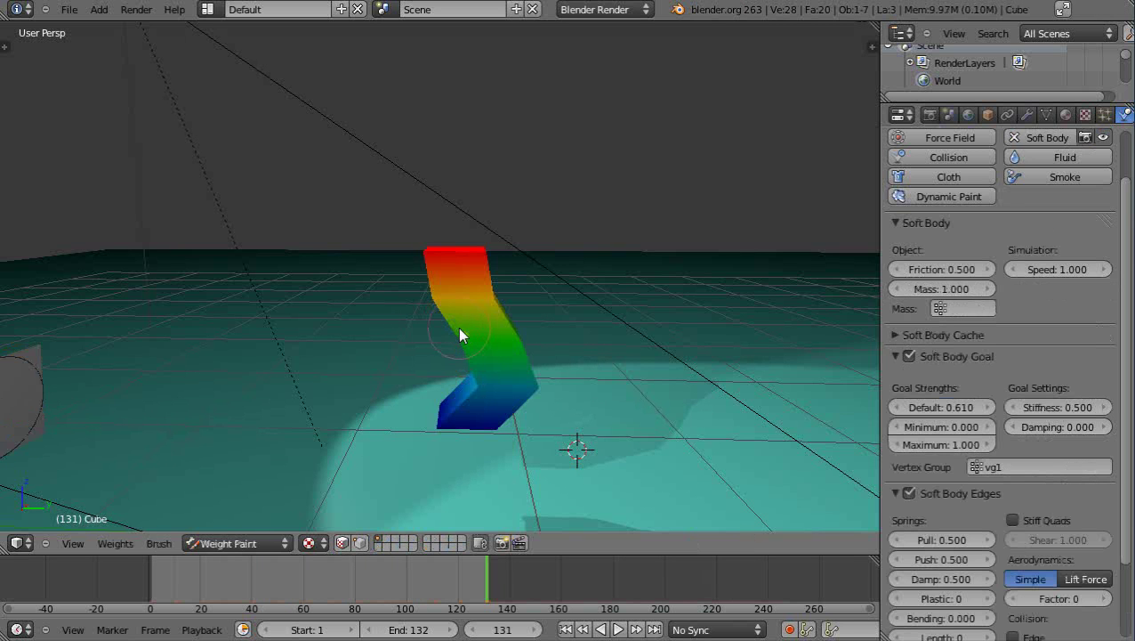
pyautogui.click(229, 545)
pyautogui.click(223, 506)
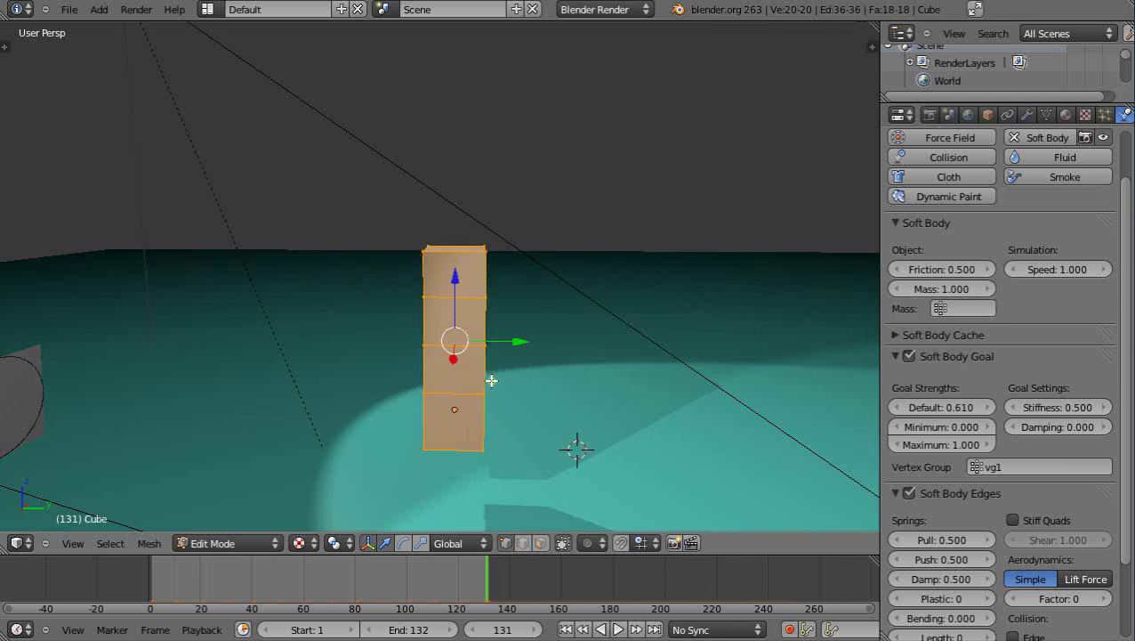
pyautogui.press('w')
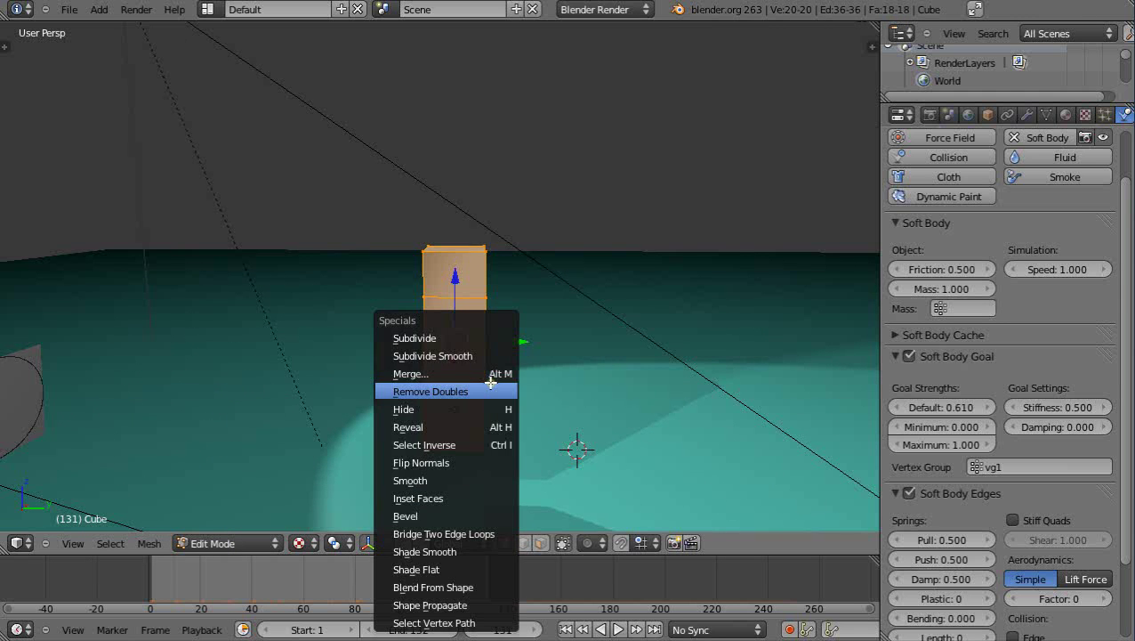
pyautogui.click(416, 339)
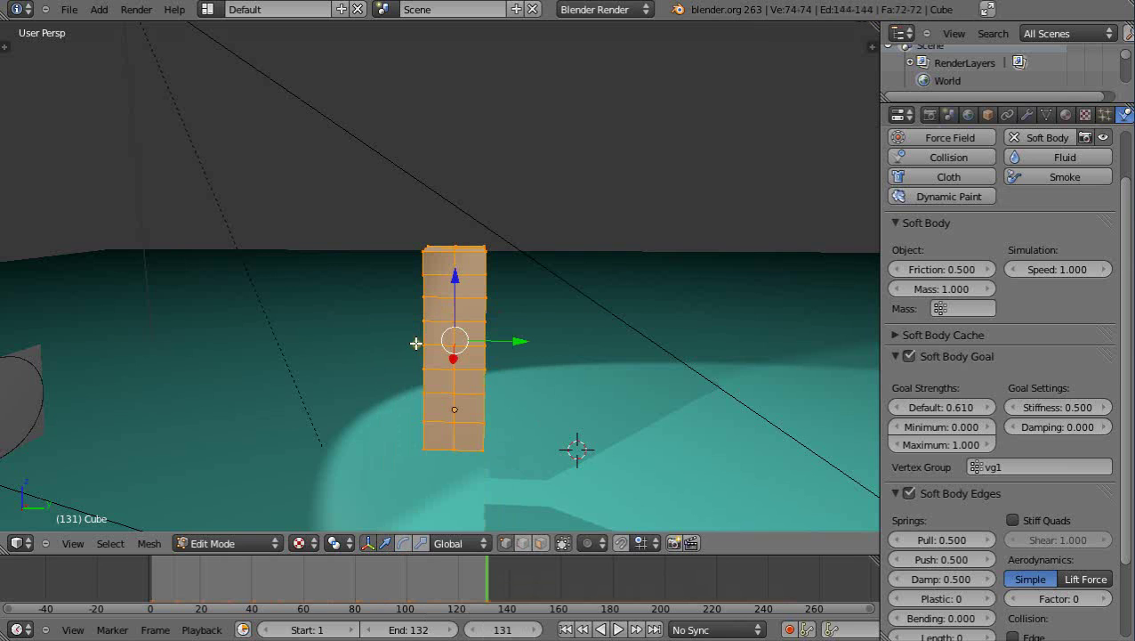
pyautogui.press('w')
pyautogui.click(416, 342)
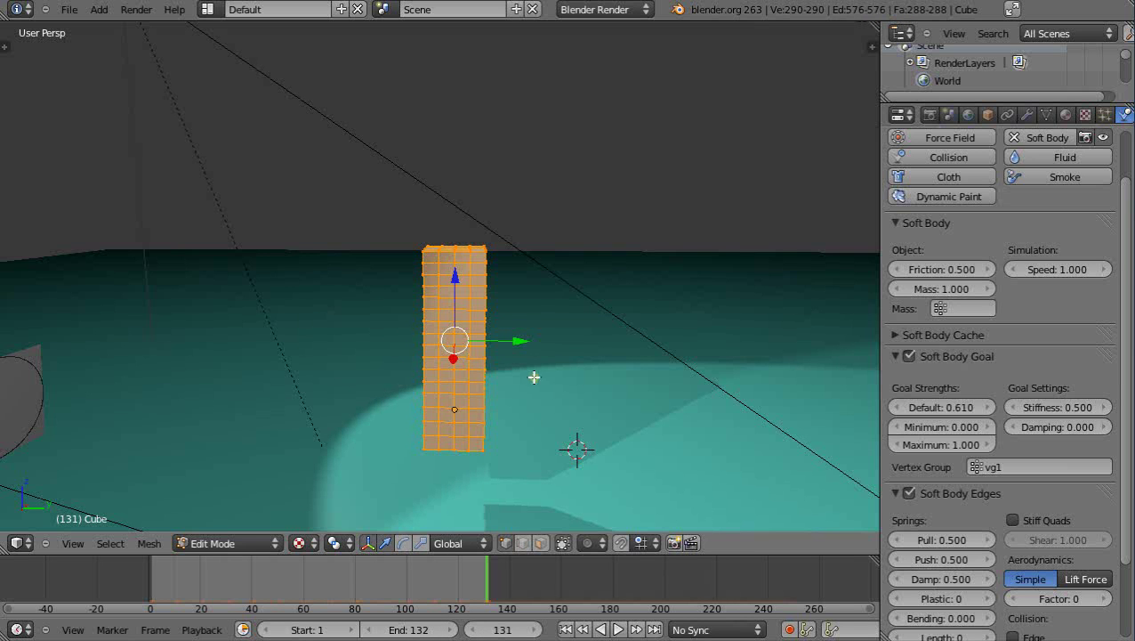
# Step: Show the subdivided column in Weight Paint mode and play the animation to examine its deformation from several sides
pyautogui.press('Tab')
pyautogui.click(225, 542)
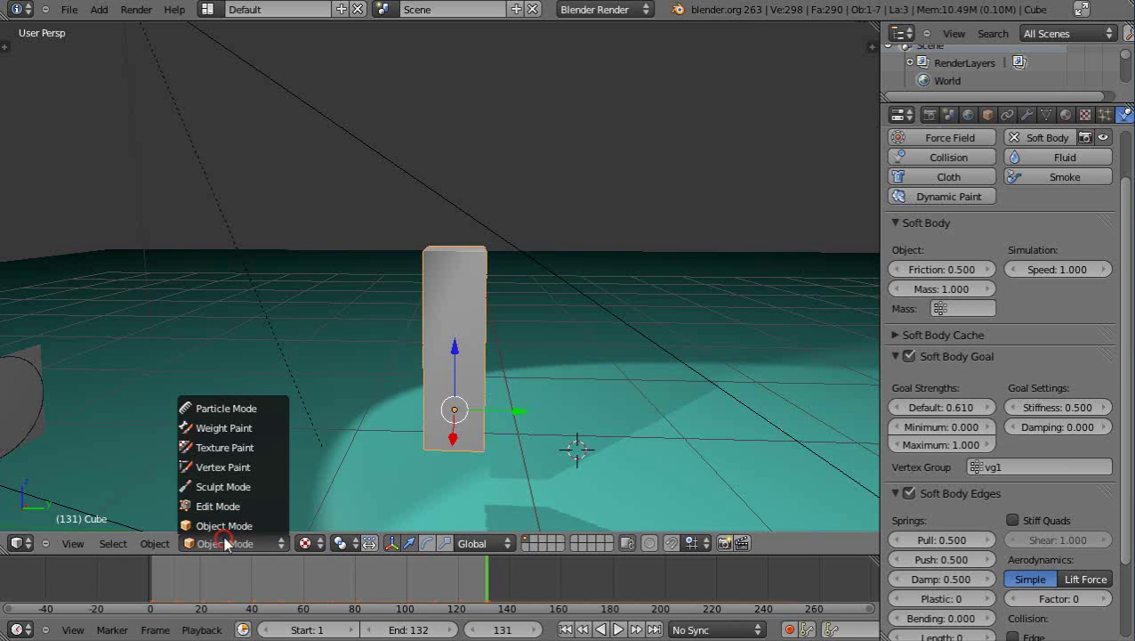
pyautogui.click(222, 429)
pyautogui.press('KP_4')
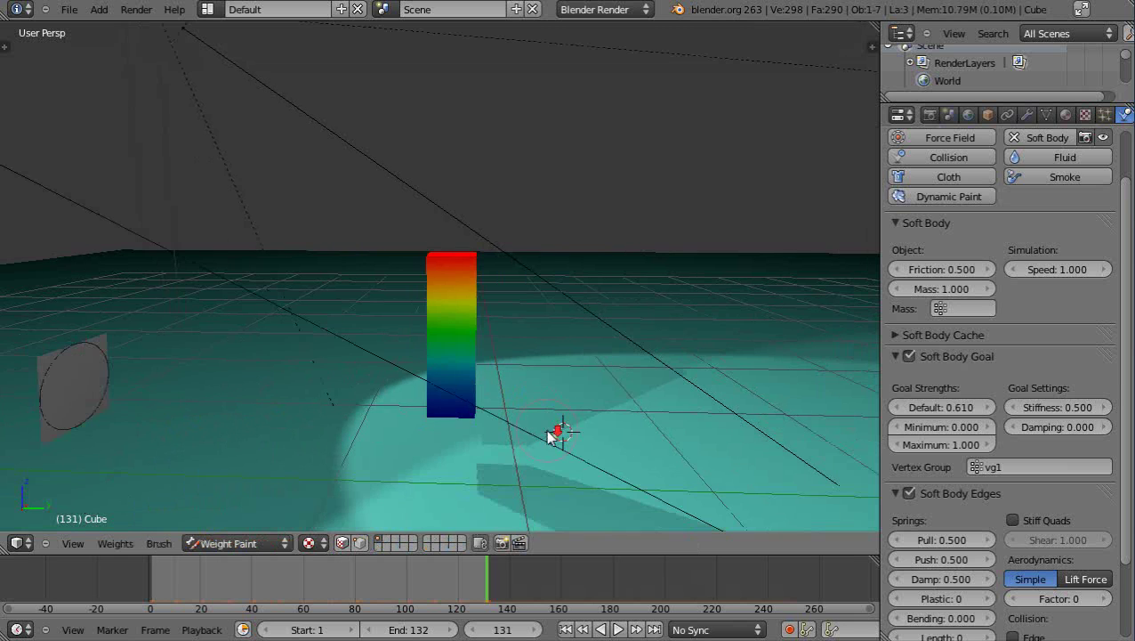
pyautogui.hotkey('alt', 'a')
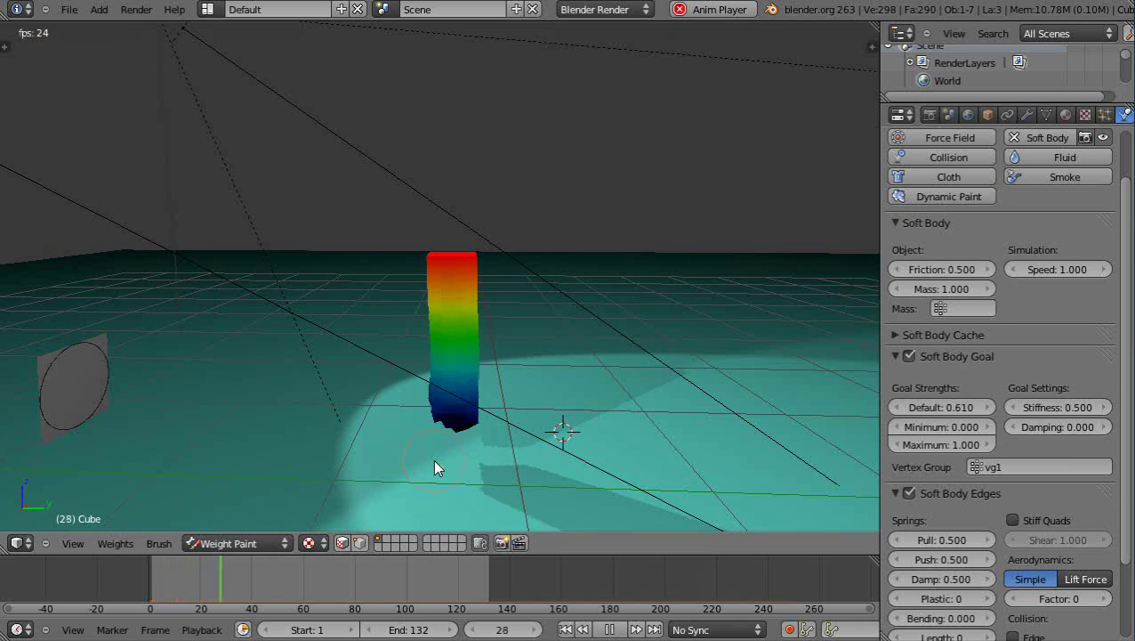
pyautogui.moveTo(322, 488); pyautogui.dragTo(496, 452, button='middle')
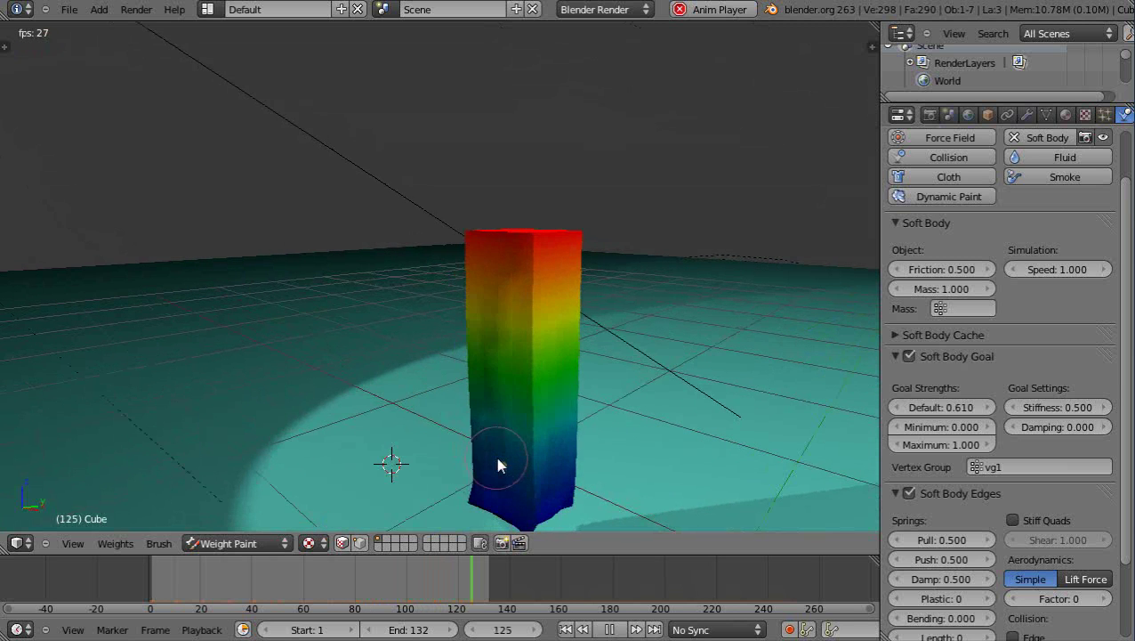
pyautogui.scroll(-4, 264, 446)
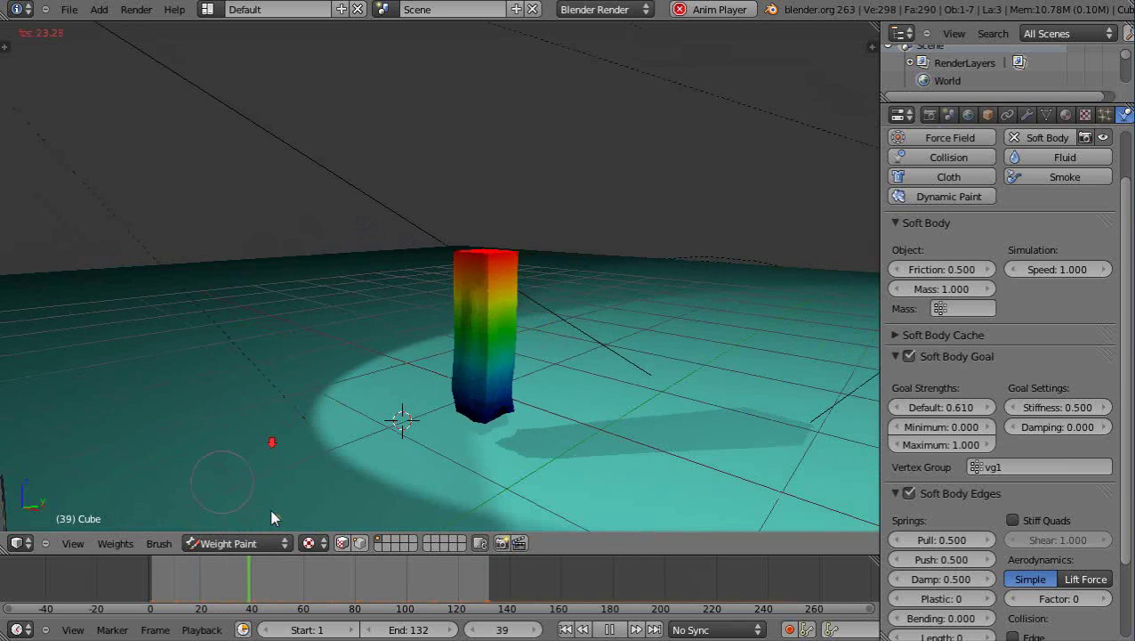
# Step: Return to Object Mode, select the wind plane, and raise its force field strength to about 4.5 during playback
pyautogui.hotkey('ctrl', 'Tab')
pyautogui.rightClick(278, 394)
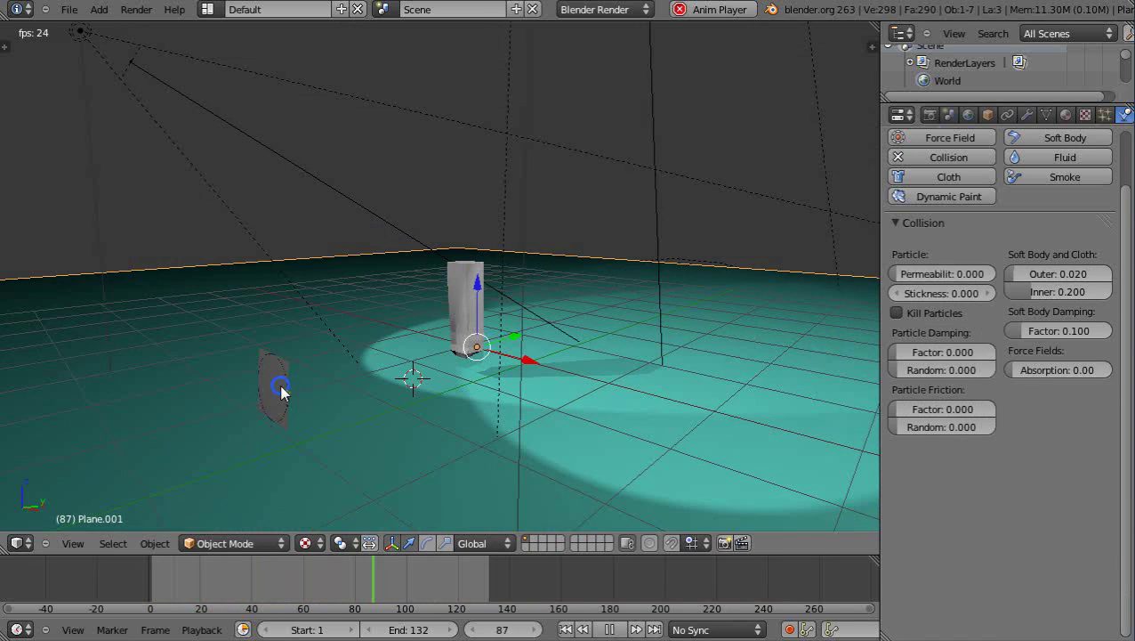
pyautogui.click(233, 543)
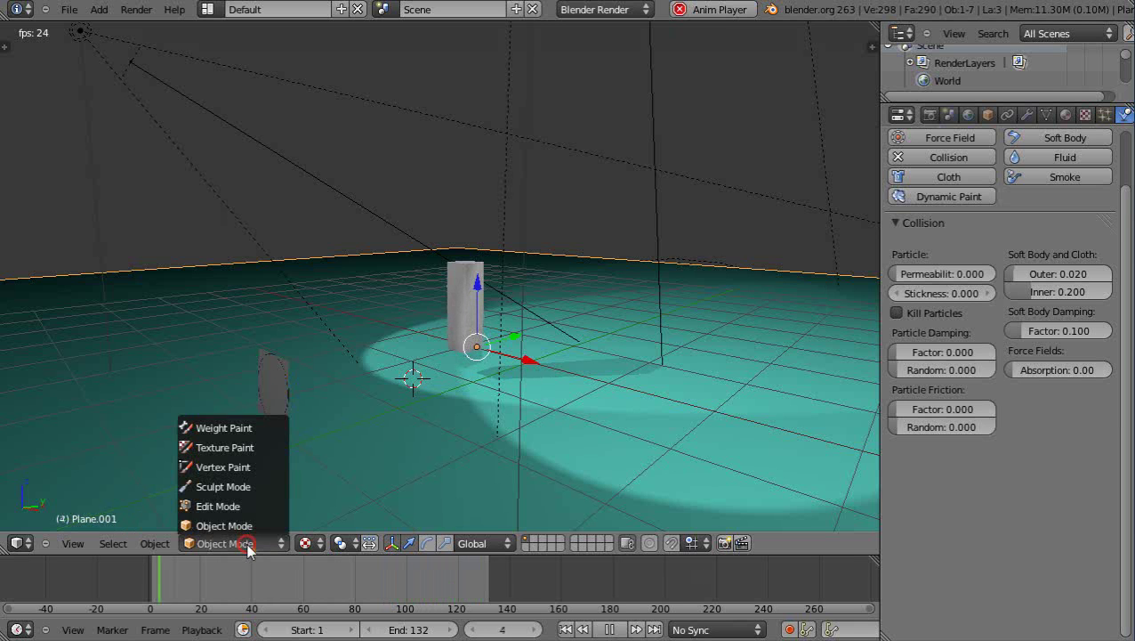
pyautogui.click(262, 372)
pyautogui.scroll(2, 392, 407)
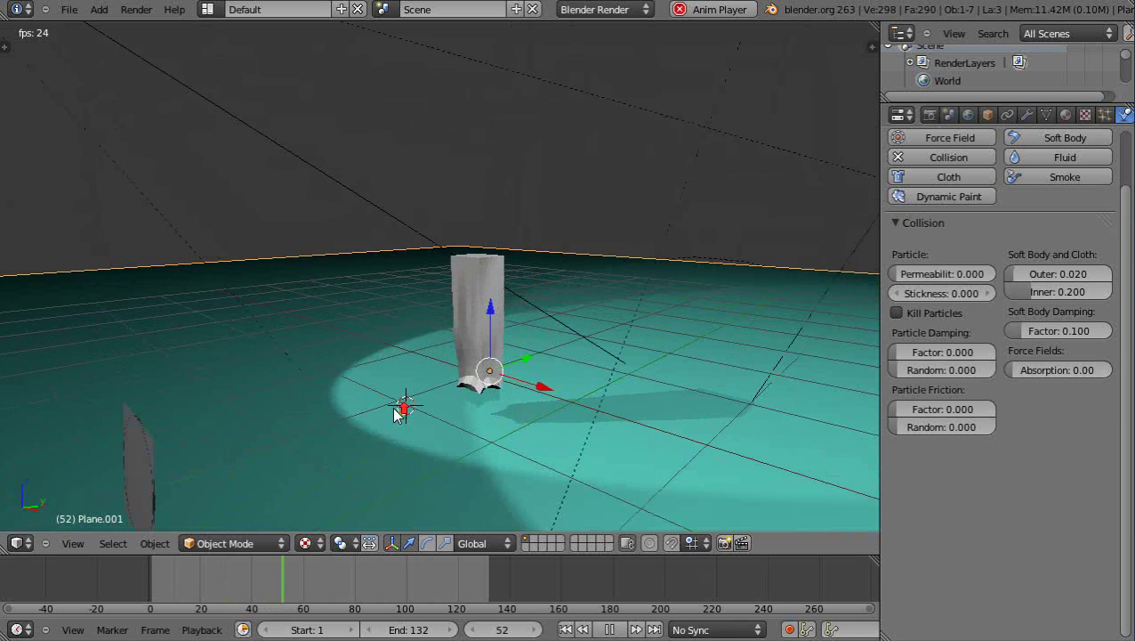
pyautogui.moveTo(373, 464); pyautogui.dragTo(176, 297, button='middle')
pyautogui.rightClick(174, 353)
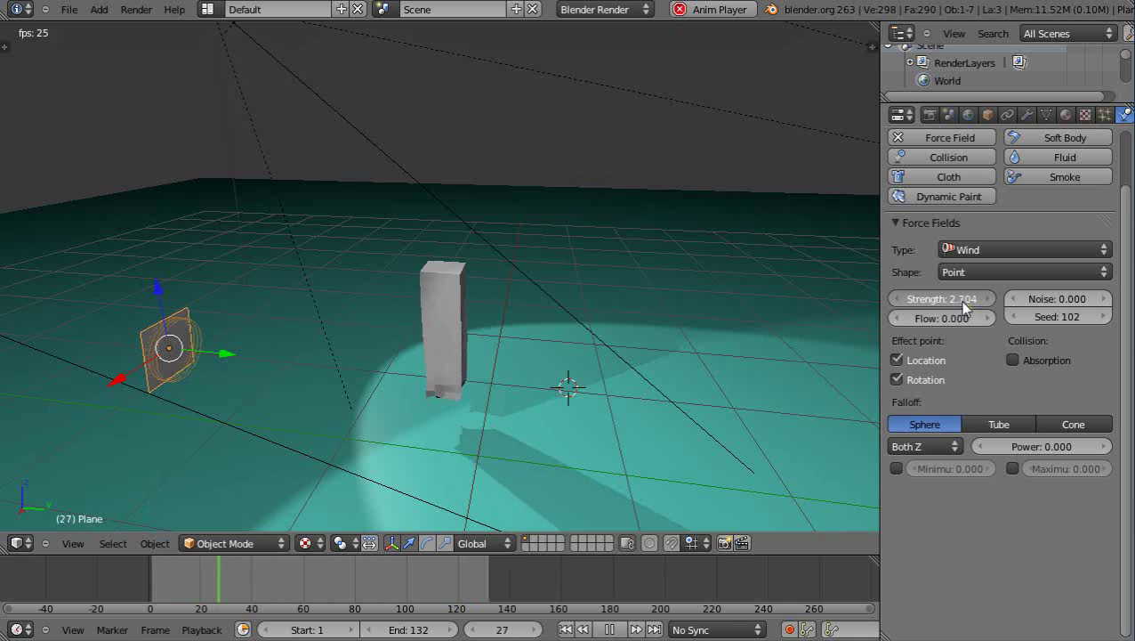
pyautogui.moveTo(967, 301); pyautogui.dragTo(978, 302)
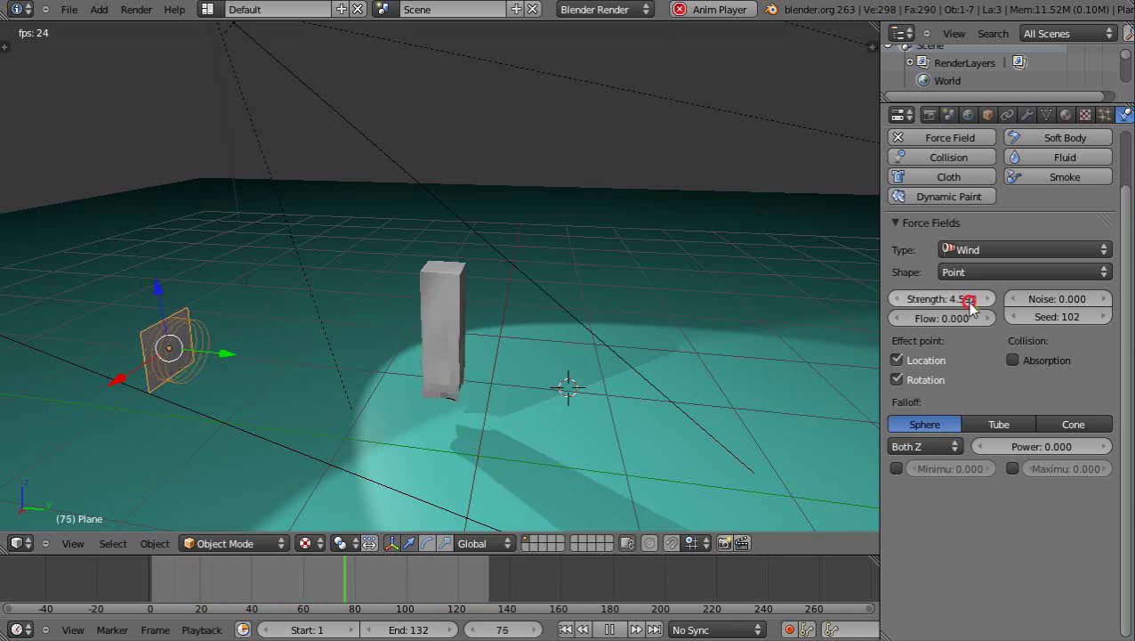
# Step: Show the column in Weight Paint mode and, during playback, set its goal stiffness to 0.458 and default goal strength to 0.516
pyautogui.moveTo(542, 404); pyautogui.dragTo(540, 341, button='middle')
pyautogui.scroll(4, 538, 356)
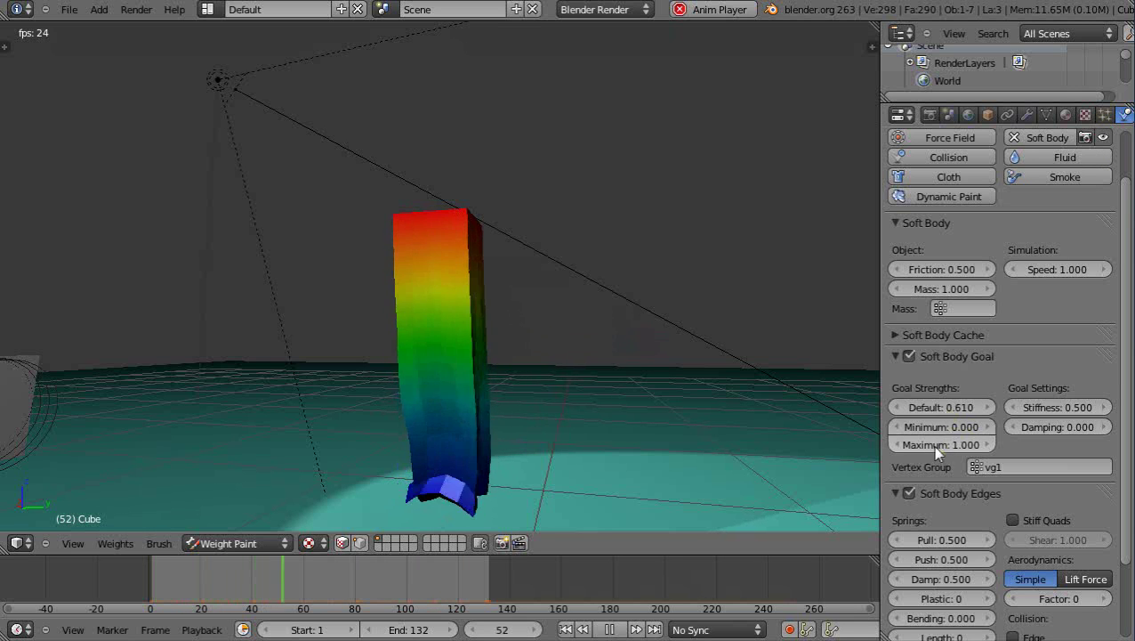
pyautogui.moveTo(934, 408); pyautogui.dragTo(928, 408)
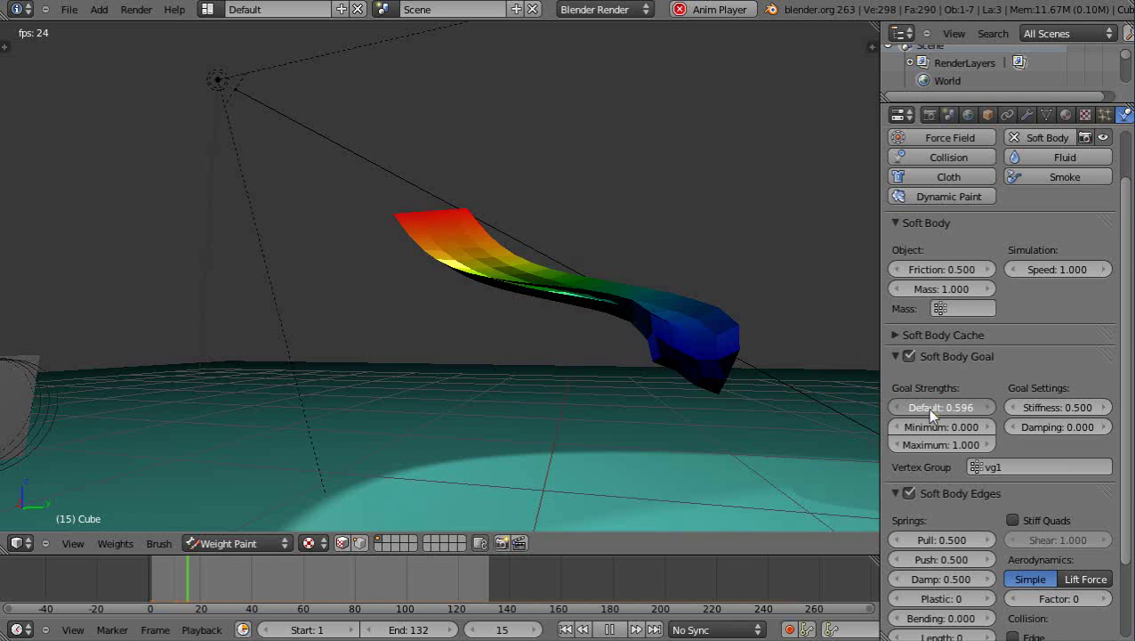
pyautogui.moveTo(927, 408); pyautogui.dragTo(976, 411)
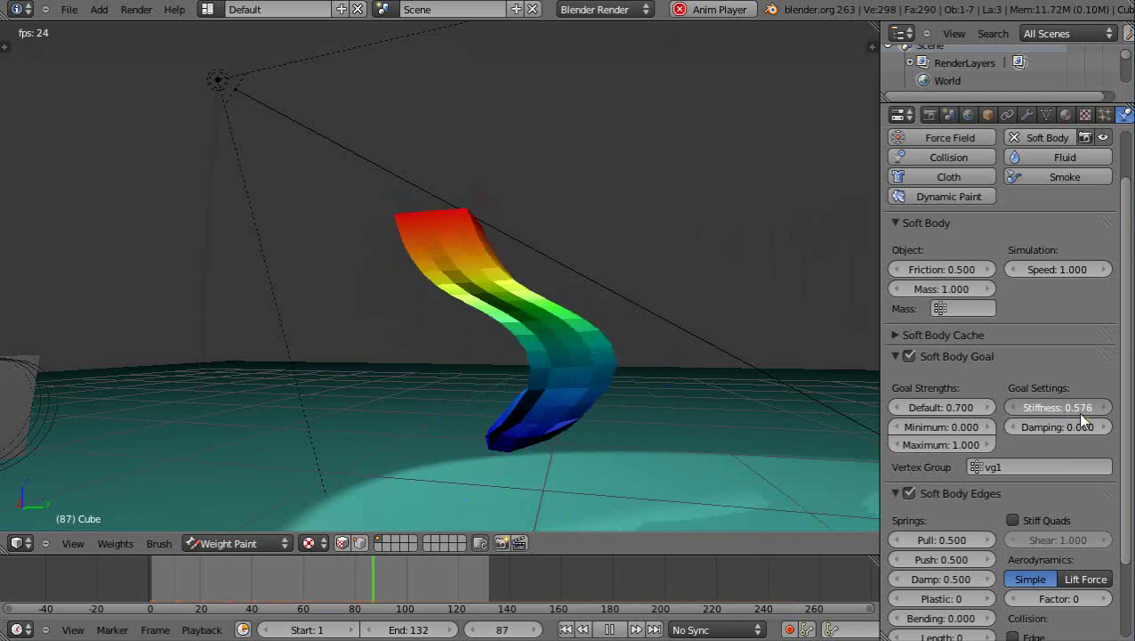
pyautogui.moveTo(1032, 418); pyautogui.dragTo(1030, 420)
pyautogui.moveTo(932, 411); pyautogui.dragTo(861, 414)
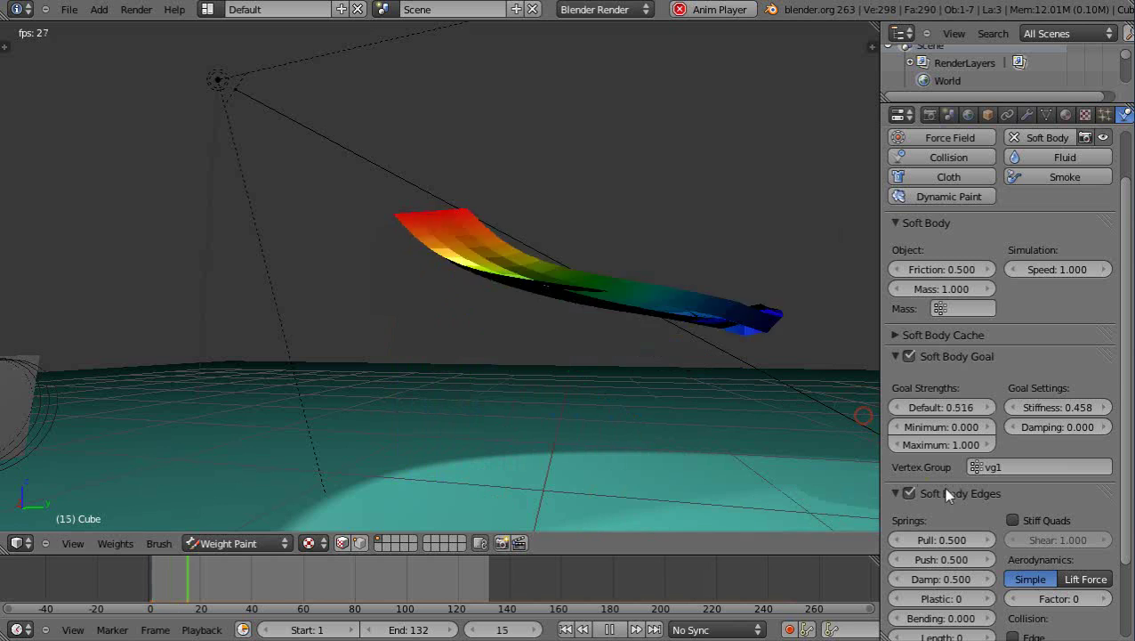
# Step: Enable Stiff Quads for the column's soft body edges and set its goal stiffness to 0.138 during playback
pyautogui.click(1014, 521)
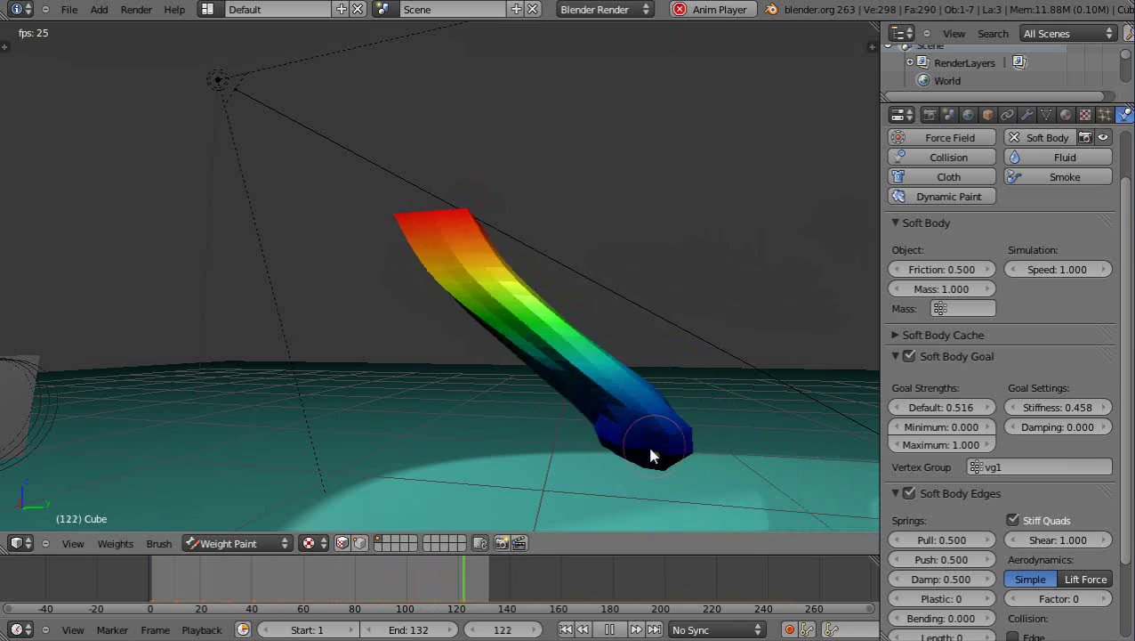
pyautogui.moveTo(651, 455); pyautogui.dragTo(745, 455, button='middle')
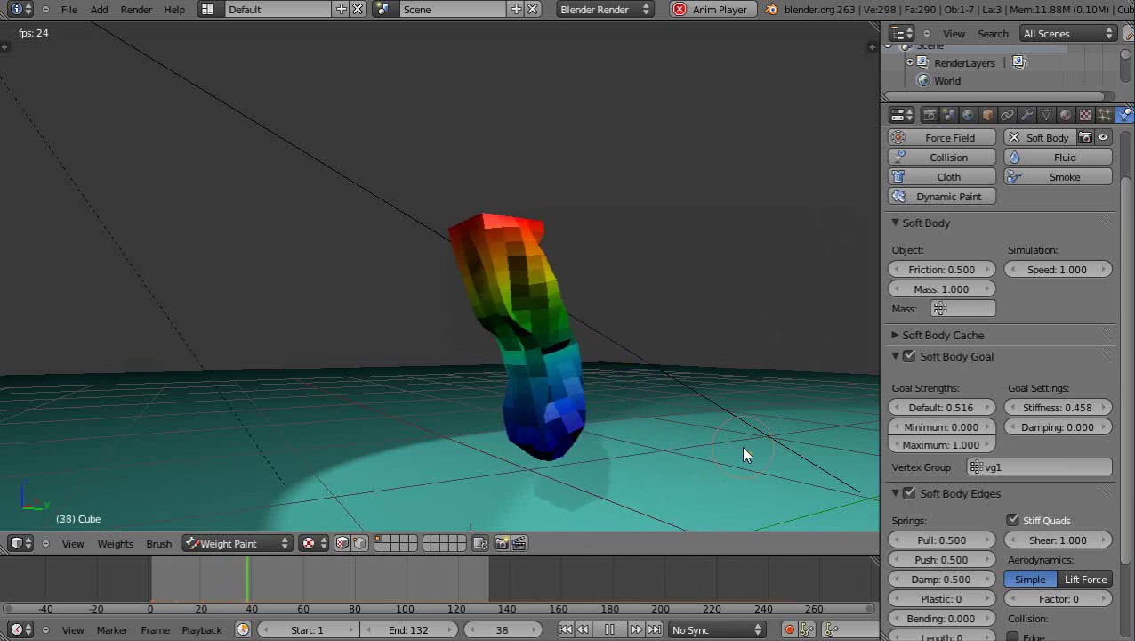
pyautogui.moveTo(639, 455); pyautogui.dragTo(593, 410, button='middle')
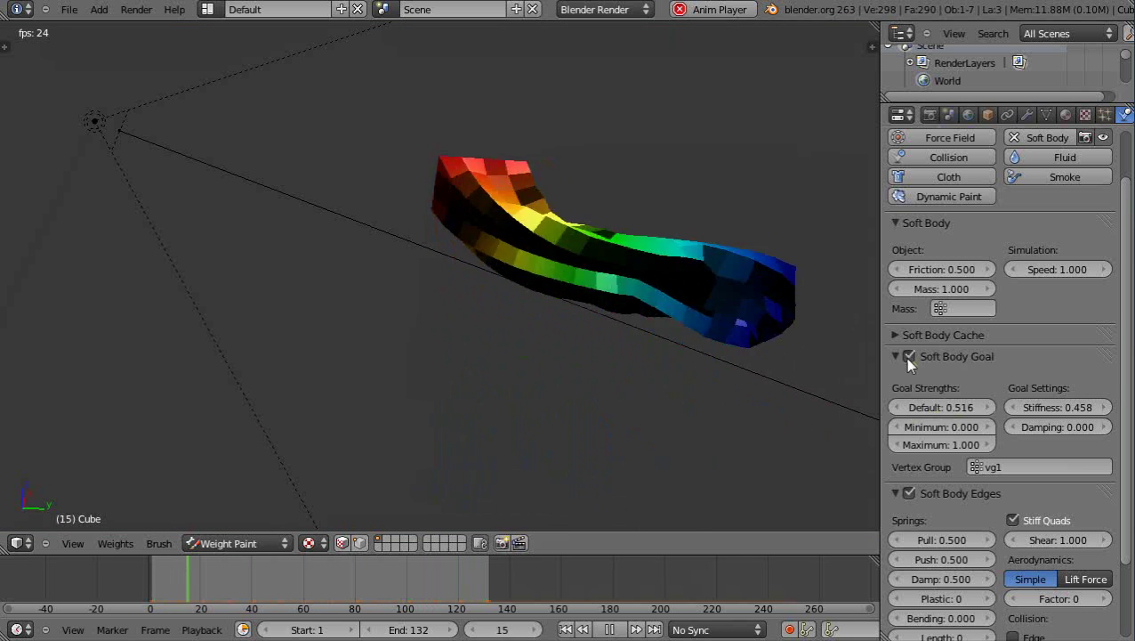
pyautogui.moveTo(1060, 407); pyautogui.dragTo(925, 419)
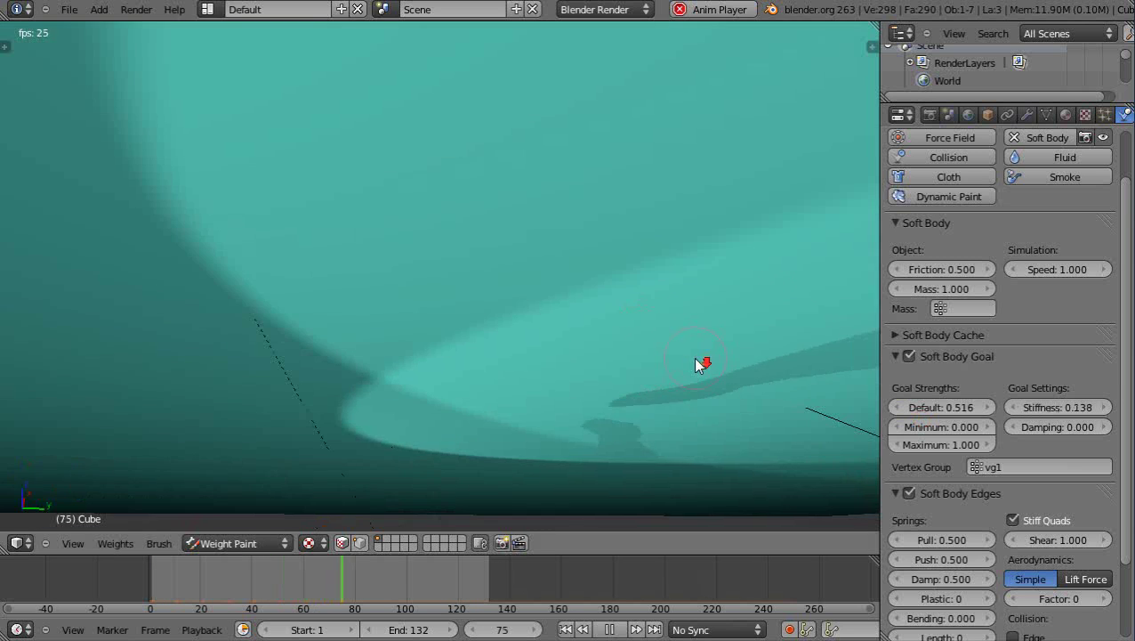